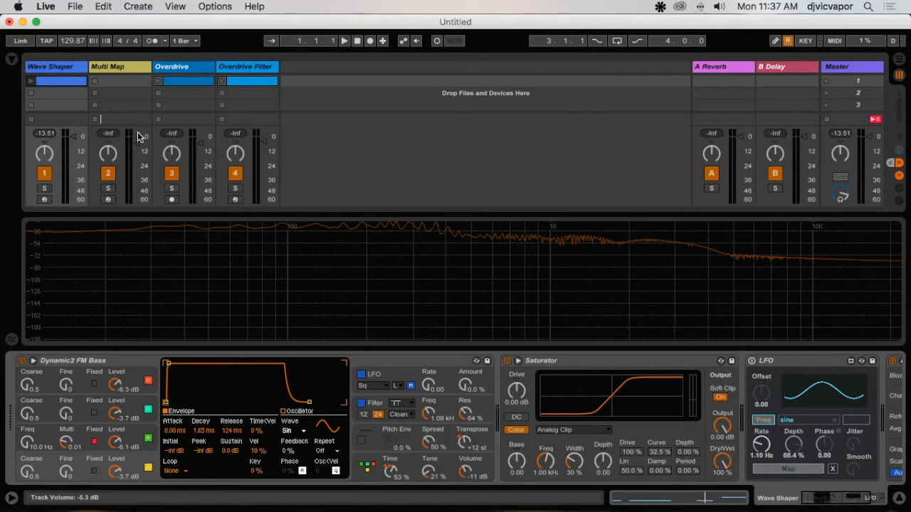
Check the Limiter on the Master track
{"action": "mouse_move", "coordinate": [138, 125]}
{"action": "left_mouse_down"}
{"action": "mouse_move", "coordinate": [142, 102]}
{"action": "mouse_move", "coordinate": [141, 126]}
{"action": "left_mouse_up"}
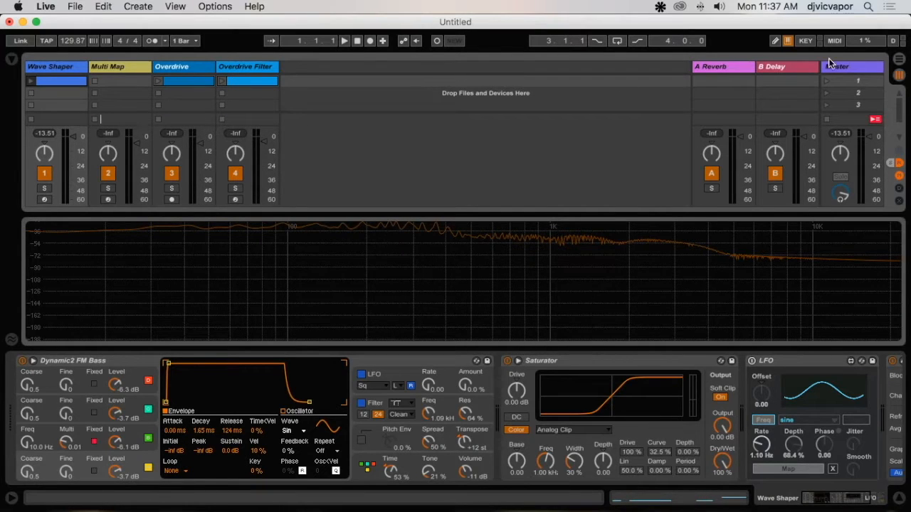
{"action": "left_click", "coordinate": [855, 68]}
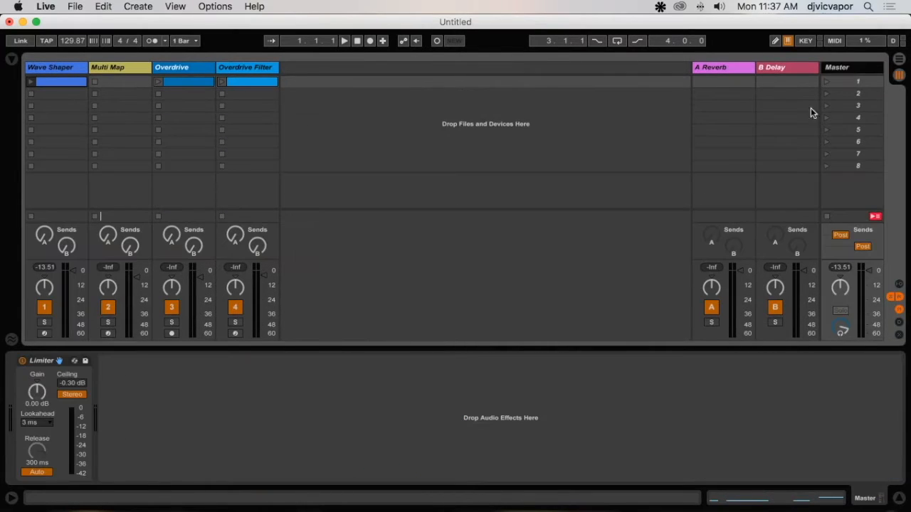
Show the Wave Shaper track's device chain and collapse the Dynamic2 FM Bass device
{"action": "left_click", "coordinate": [72, 67]}
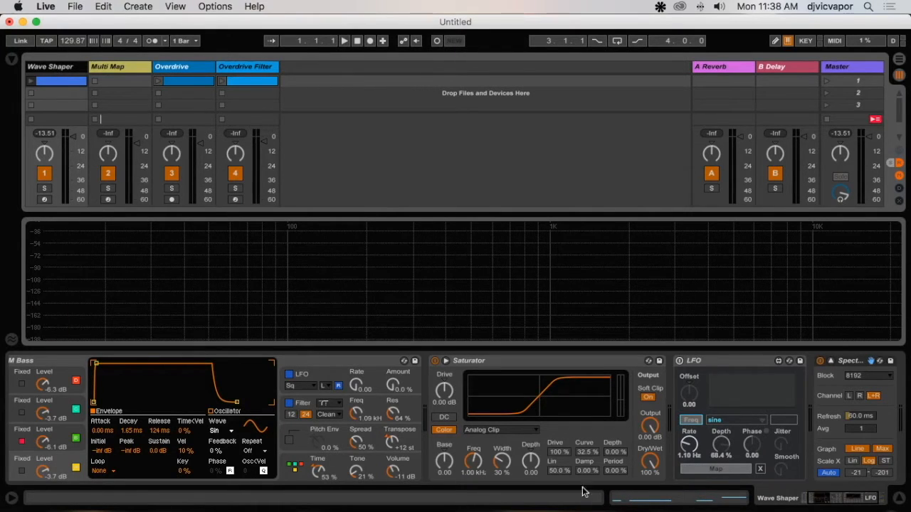
{"action": "left_click", "coordinate": [819, 501]}
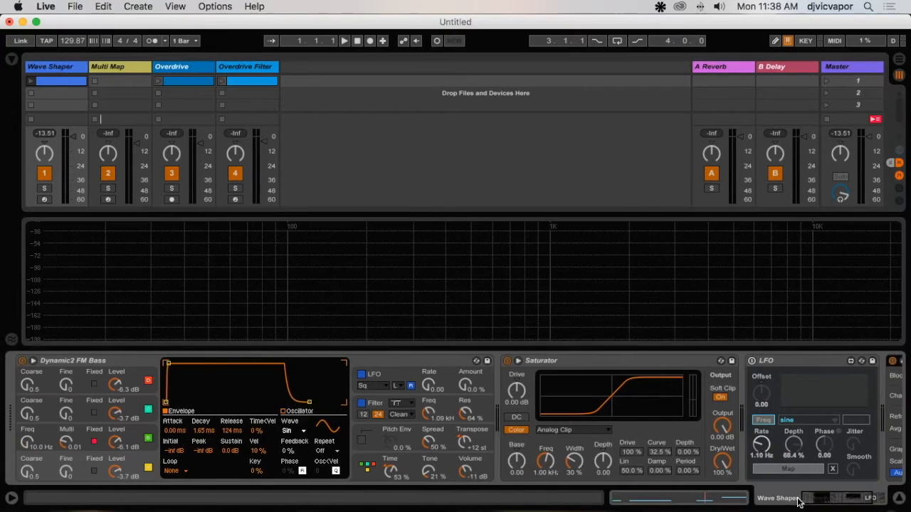
{"action": "double_click", "coordinate": [54, 364]}
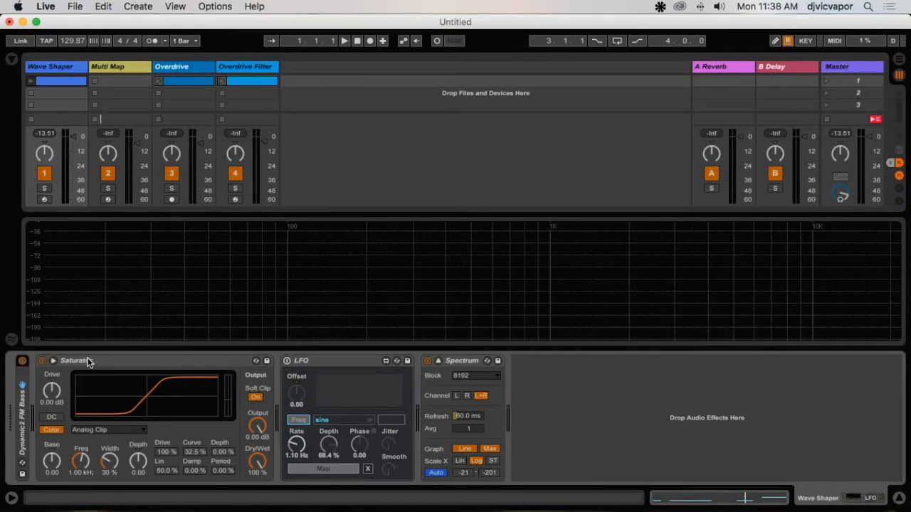
Audition the Wave Shaper track's clip with the Saturator bypassed and again with the Saturator enabled
{"action": "left_click", "coordinate": [42, 362]}
{"action": "left_click", "coordinate": [42, 361]}
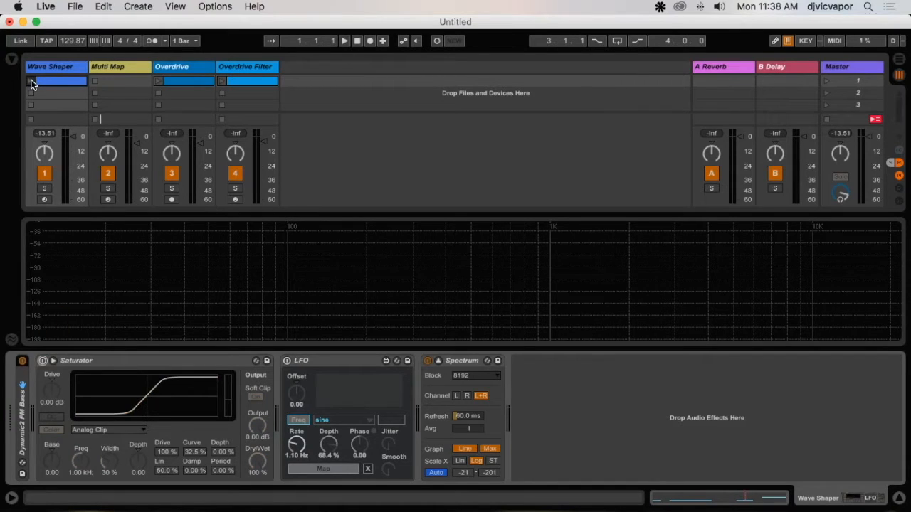
{"action": "left_click", "coordinate": [30, 82]}
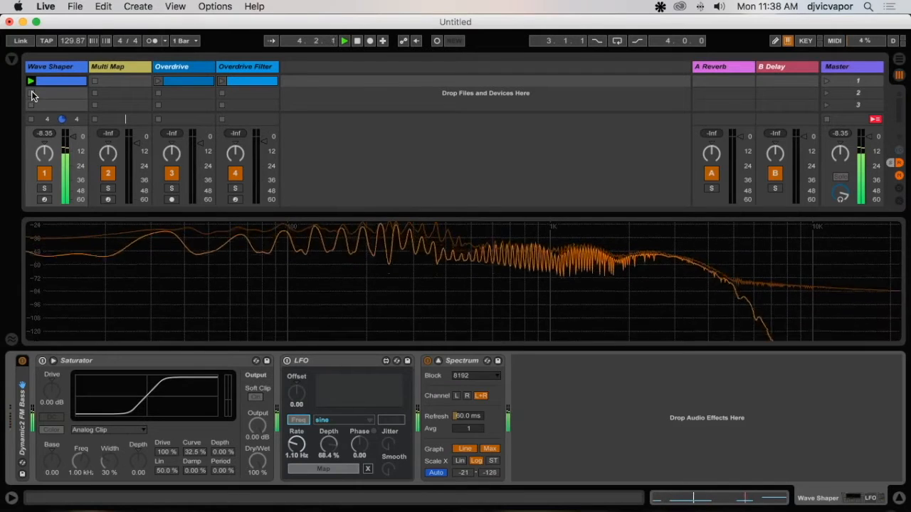
{"action": "left_click", "coordinate": [31, 94]}
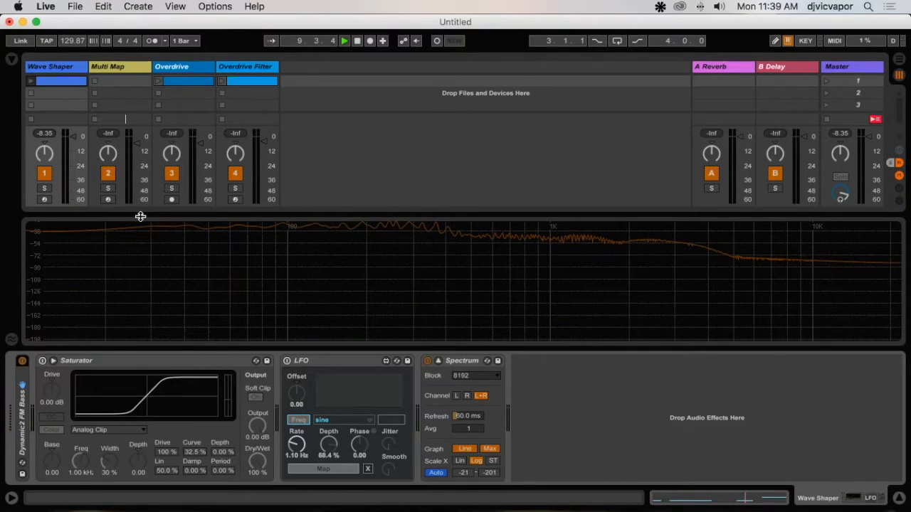
{"action": "left_click", "coordinate": [42, 361]}
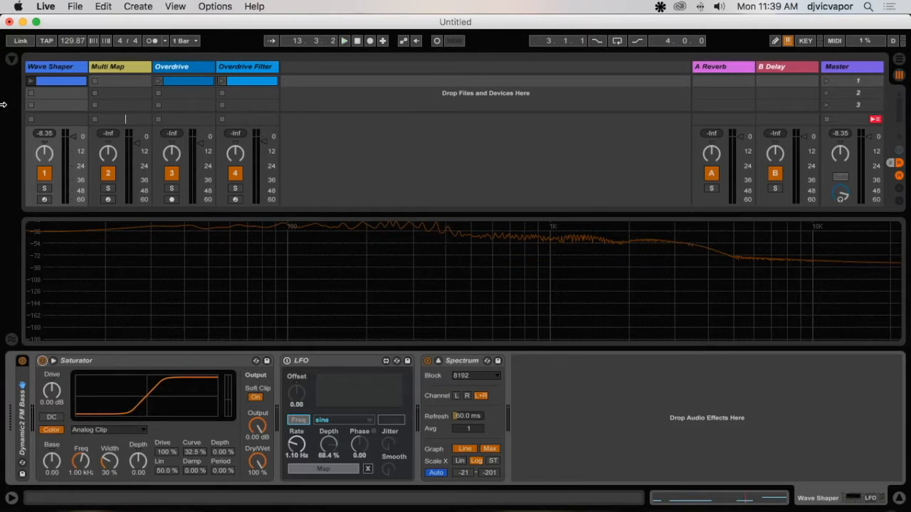
{"action": "left_click", "coordinate": [30, 81]}
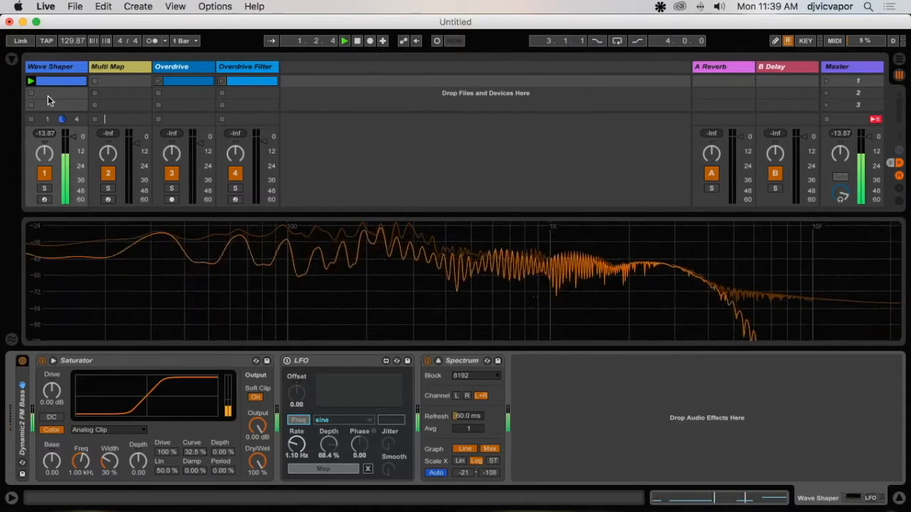
{"action": "left_click", "coordinate": [31, 92]}
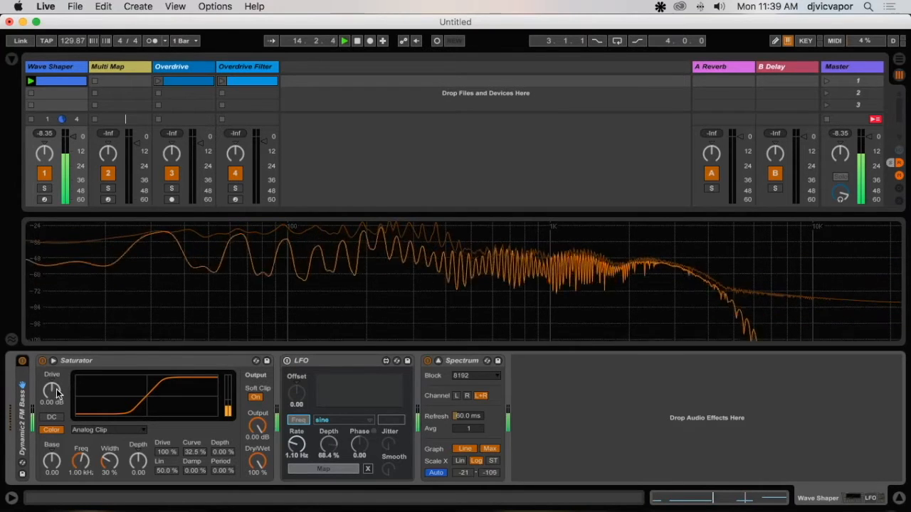
Raise the Saturator's Drive to about 11.4 dB during playback and bring it back to 4 dB
{"action": "left_click_drag", "start_coordinate": [57, 393], "coordinate": [57, 364]}
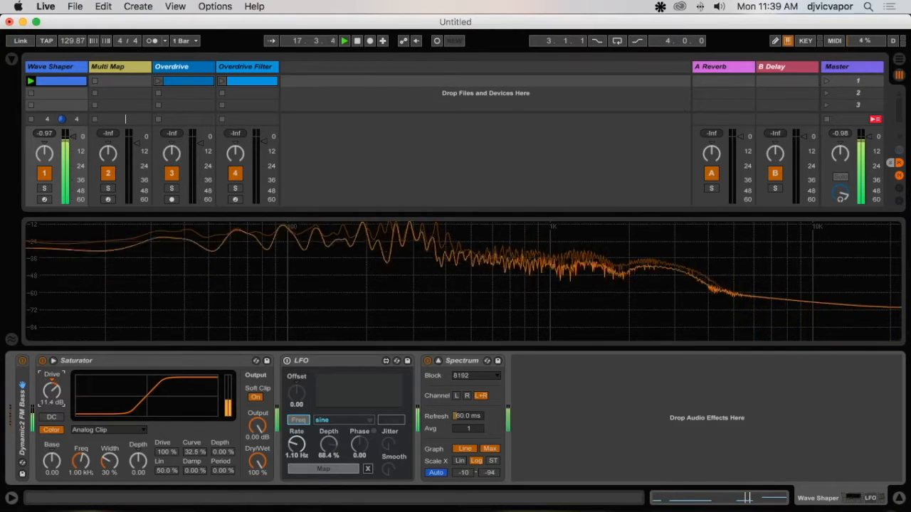
{"action": "mouse_move", "coordinate": [52, 390]}
{"action": "left_mouse_down"}
{"action": "mouse_move", "coordinate": [51, 407]}
{"action": "mouse_move", "coordinate": [56, 393]}
{"action": "left_mouse_up"}
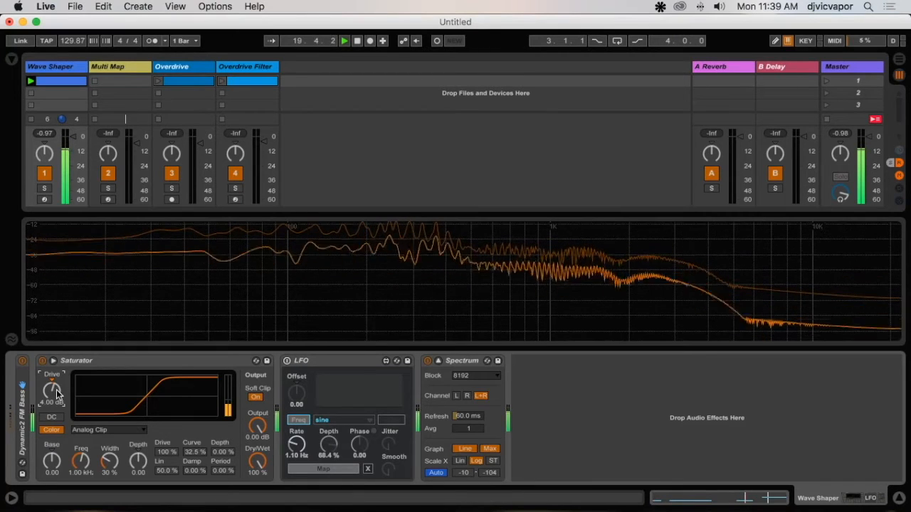
Switch the Saturator's curve type to Waveshaper, and collapse and re-expand its extended waveshaper parameters
{"action": "left_click", "coordinate": [110, 432]}
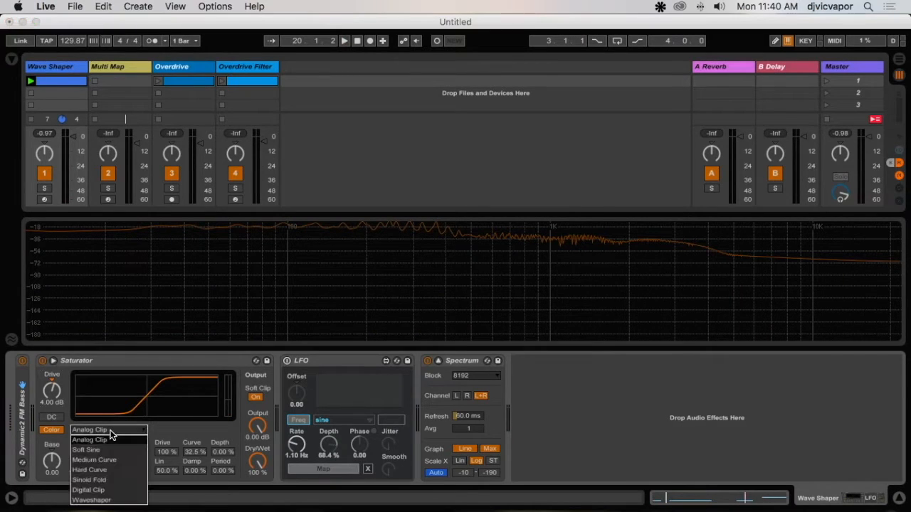
{"action": "left_click", "coordinate": [119, 500]}
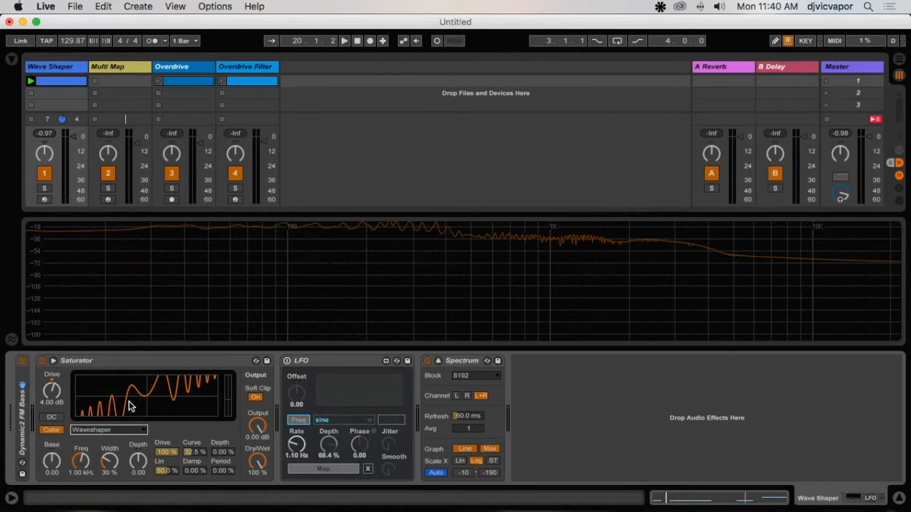
{"action": "left_click", "coordinate": [53, 360]}
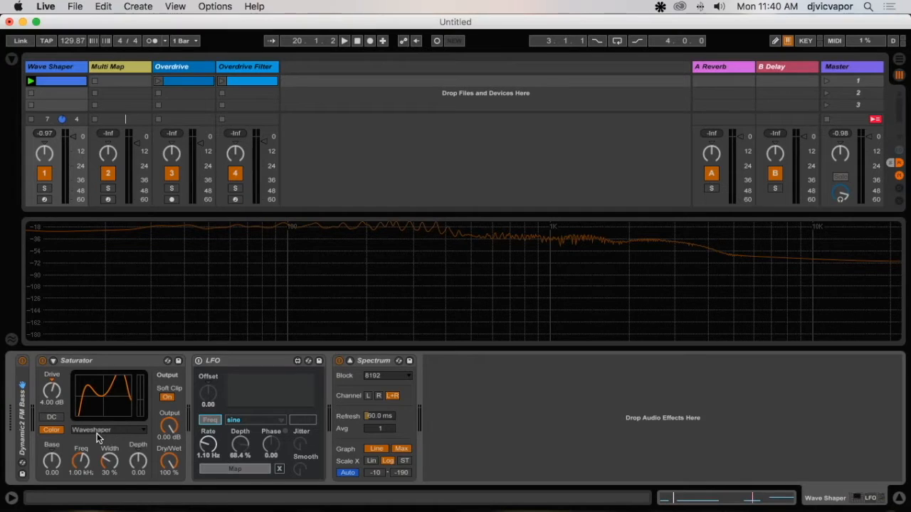
{"action": "left_click", "coordinate": [54, 361]}
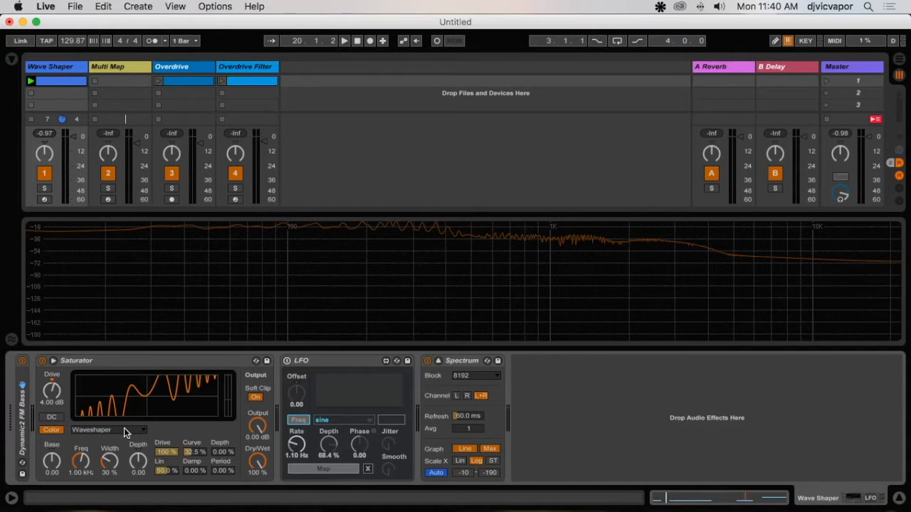
Play the clip, switch Soft Clip off and sweep the Waveshaper Curve between about 20 % and 78 %
{"action": "key", "text": "space"}
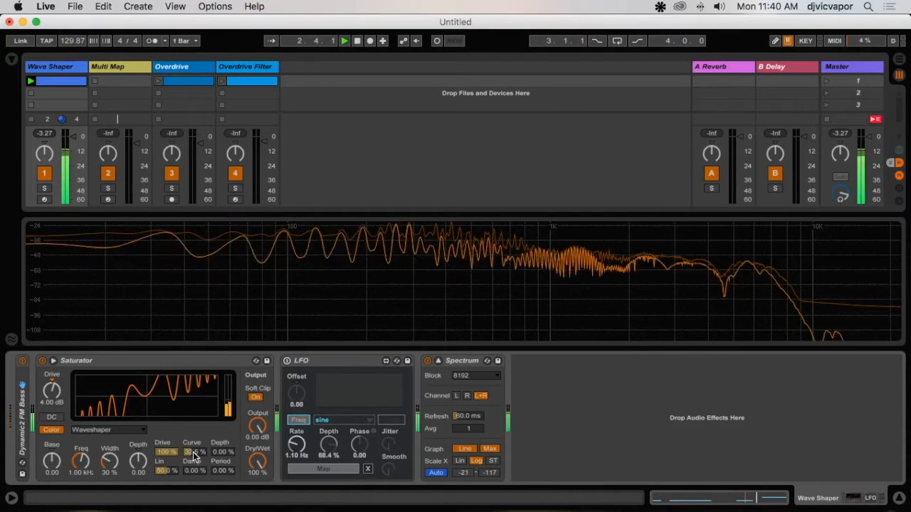
{"action": "mouse_move", "coordinate": [193, 456]}
{"action": "left_mouse_down"}
{"action": "mouse_move", "coordinate": [193, 402]}
{"action": "mouse_move", "coordinate": [194, 493]}
{"action": "mouse_move", "coordinate": [193, 452]}
{"action": "left_mouse_up"}
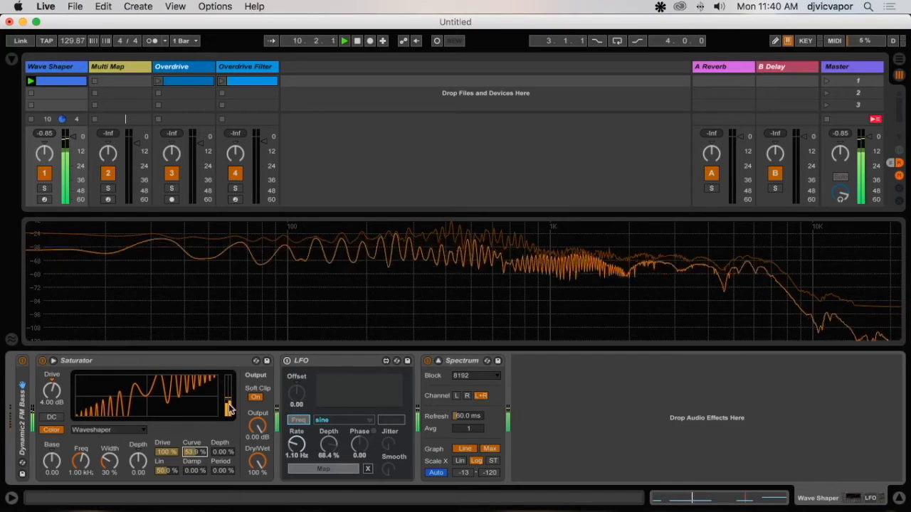
{"action": "left_click", "coordinate": [252, 399]}
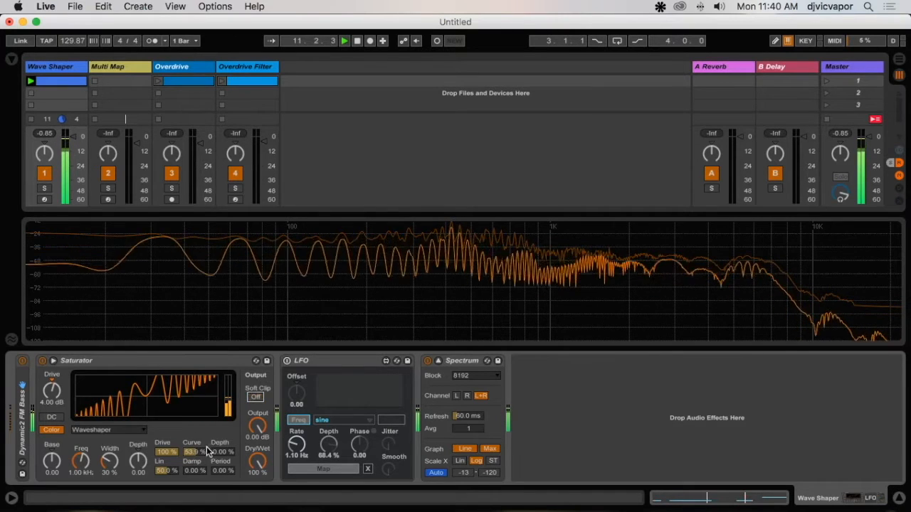
{"action": "left_click_drag", "start_coordinate": [196, 453], "coordinate": [196, 461]}
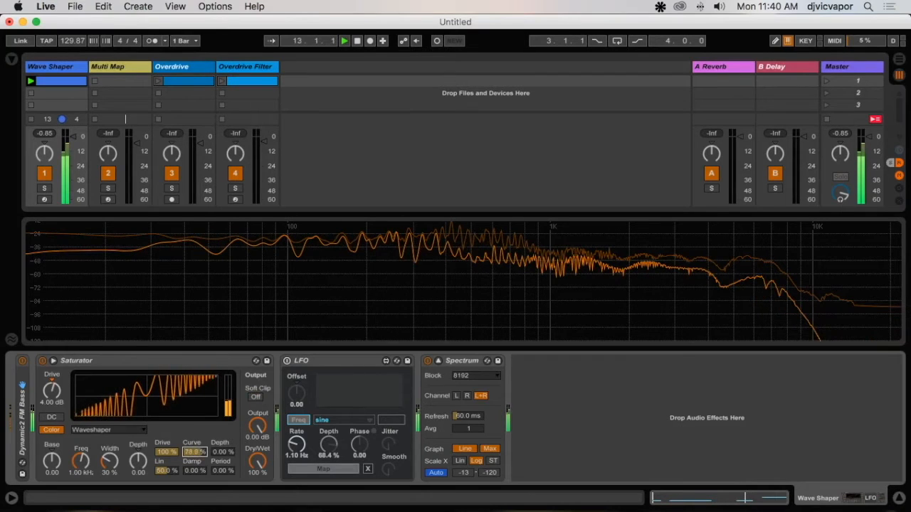
{"action": "left_click_drag", "start_coordinate": [194, 452], "coordinate": [195, 443]}
{"action": "left_click_drag", "start_coordinate": [195, 452], "coordinate": [199, 455]}
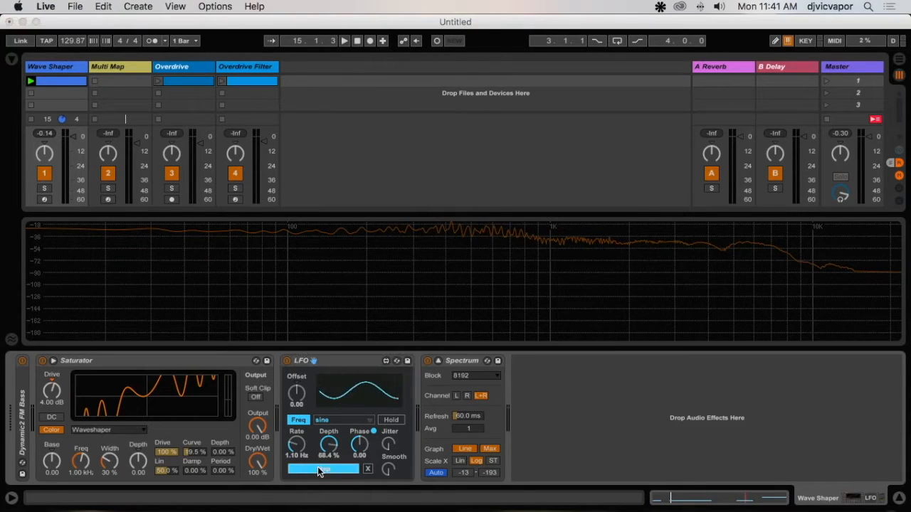
Map the LFO to the Saturator's Waveshaper Curve parameter and turn the Saturator's Soft Clip on
{"action": "left_click", "coordinate": [193, 453]}
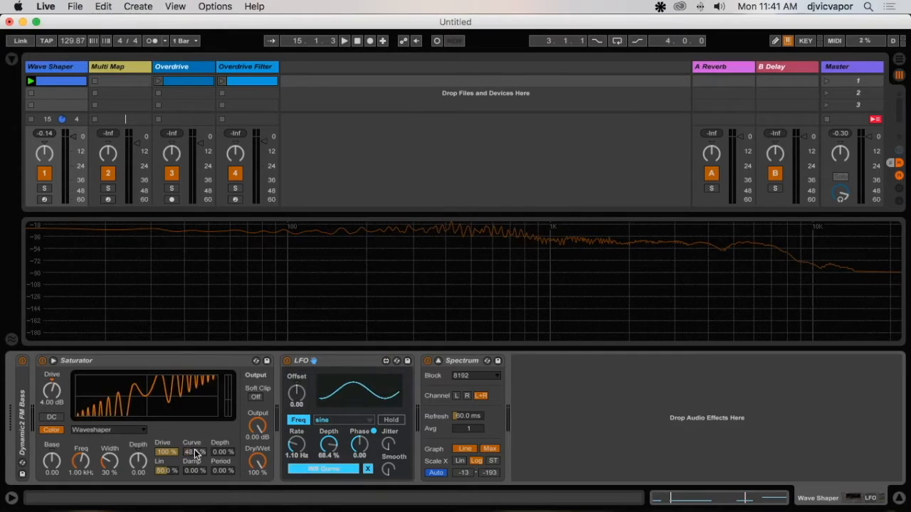
{"action": "left_click", "coordinate": [256, 398]}
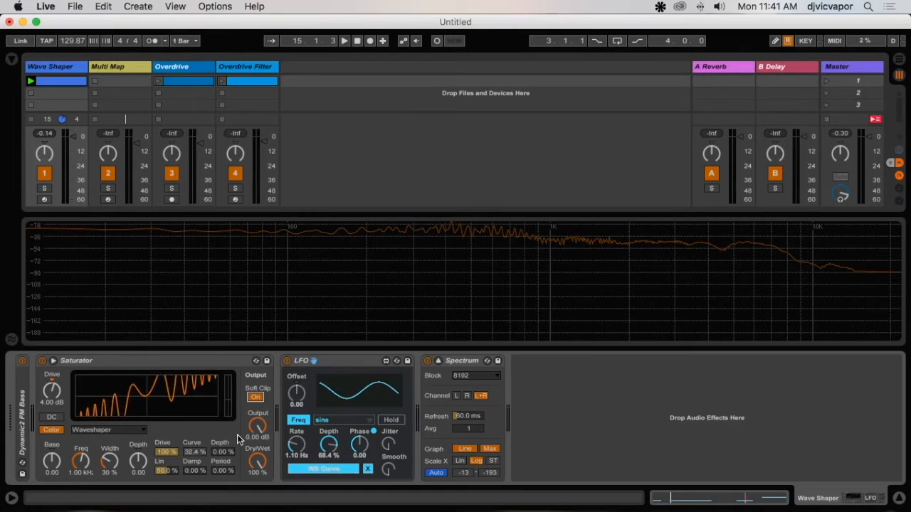
Set the LFO's rate to 0.93 Hz and depth to about 58 %, trying the random waveform before returning to sine
{"action": "left_click_drag", "start_coordinate": [297, 445], "coordinate": [327, 455]}
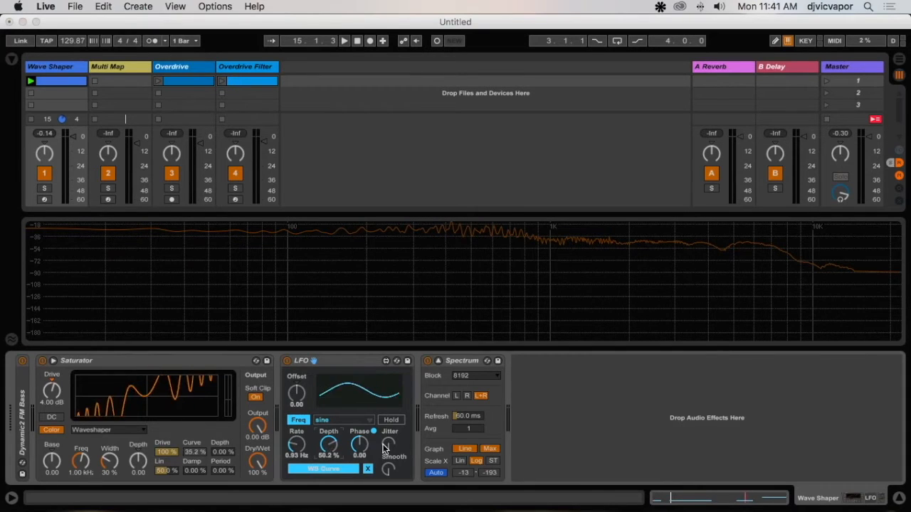
{"action": "left_click", "coordinate": [354, 421]}
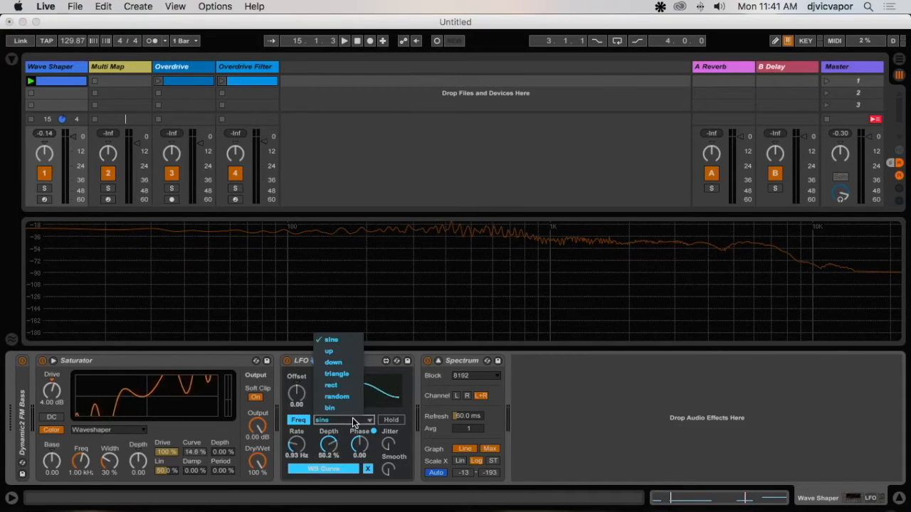
{"action": "left_click", "coordinate": [355, 397]}
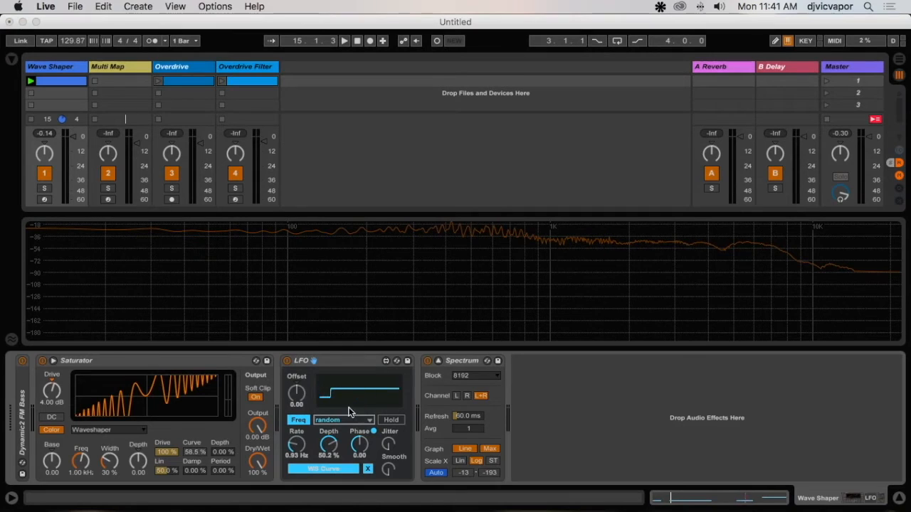
{"action": "left_click", "coordinate": [348, 423]}
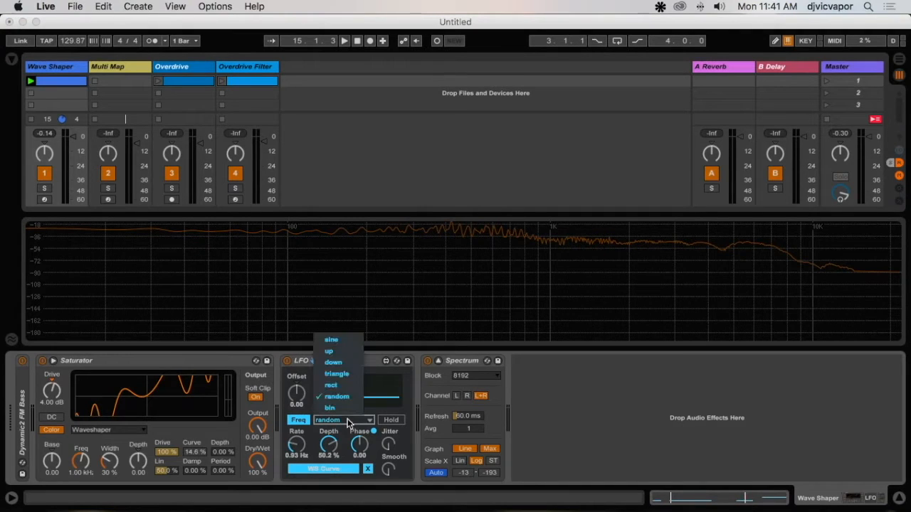
{"action": "left_click", "coordinate": [345, 340]}
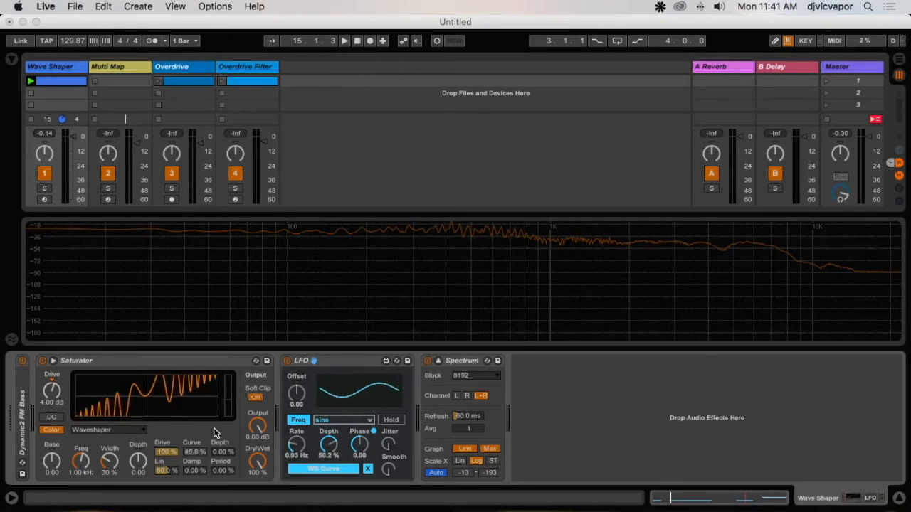
Play the clip and set the Saturator's color controls to Base -14.3, Freq 365 Hz, Width 60 % and Depth 10.3
{"action": "key", "text": "space"}
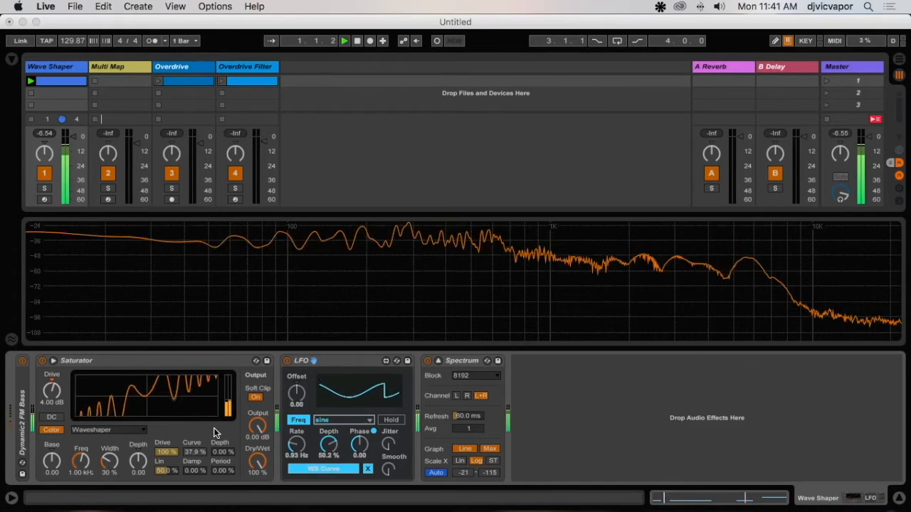
{"action": "left_click_drag", "start_coordinate": [108, 463], "coordinate": [133, 441]}
{"action": "mouse_move", "coordinate": [81, 461]}
{"action": "left_mouse_down"}
{"action": "mouse_move", "coordinate": [81, 478]}
{"action": "mouse_move", "coordinate": [80, 459]}
{"action": "mouse_move", "coordinate": [52, 466]}
{"action": "mouse_move", "coordinate": [52, 478]}
{"action": "mouse_move", "coordinate": [80, 463]}
{"action": "mouse_move", "coordinate": [81, 478]}
{"action": "left_mouse_up"}
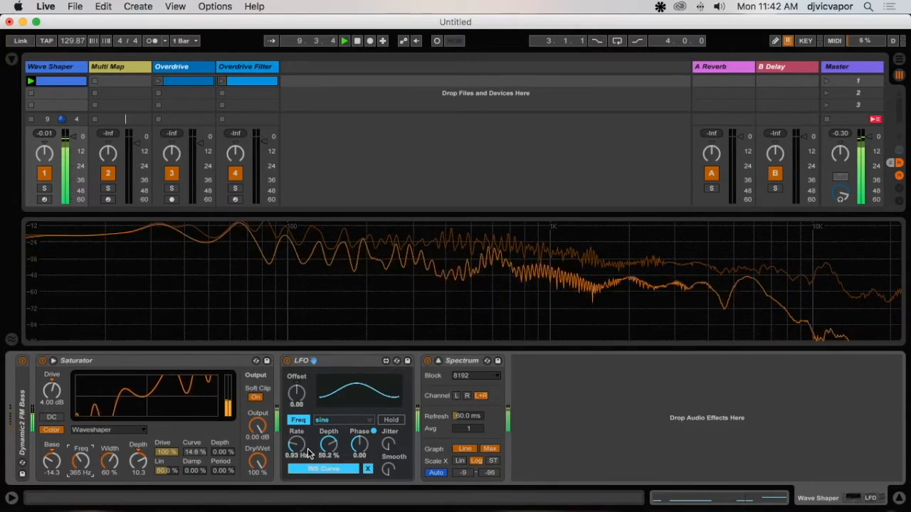
Try a fast LFO at 10.5 Hz with 13.1 % depth, and return it to about 0.93 Hz with 56 % depth
{"action": "left_click_drag", "start_coordinate": [307, 454], "coordinate": [328, 473]}
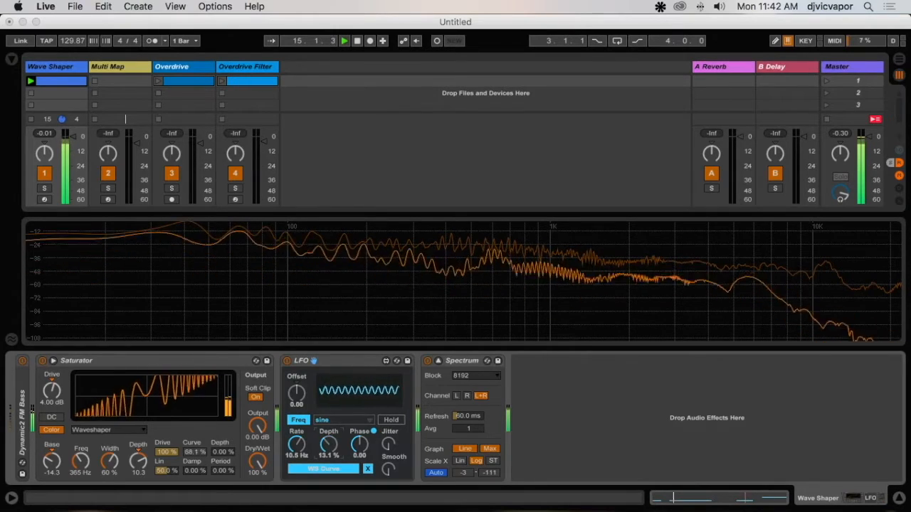
{"action": "left_click_drag", "start_coordinate": [328, 444], "coordinate": [302, 476]}
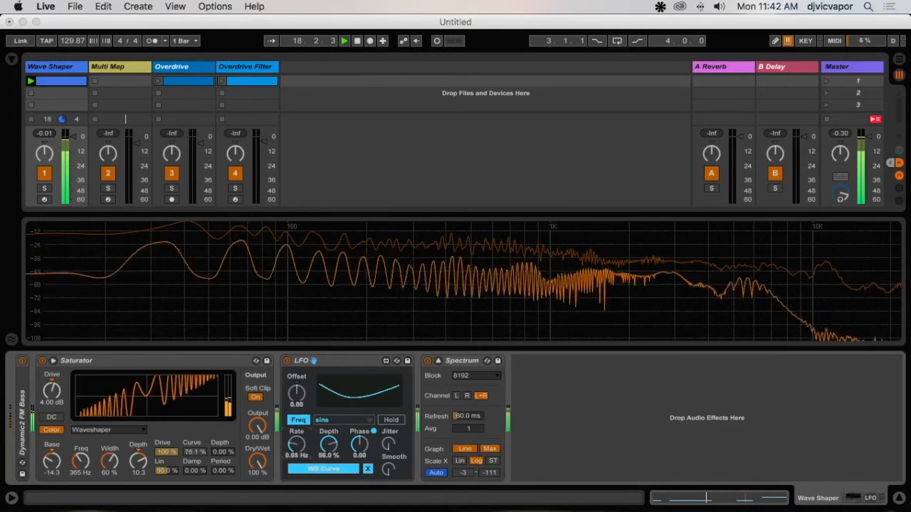
Set the Saturator's color Base to 5.71 and Freq to 2.29 kHz, and bypass the Saturator
{"action": "left_click_drag", "start_coordinate": [55, 465], "coordinate": [76, 459]}
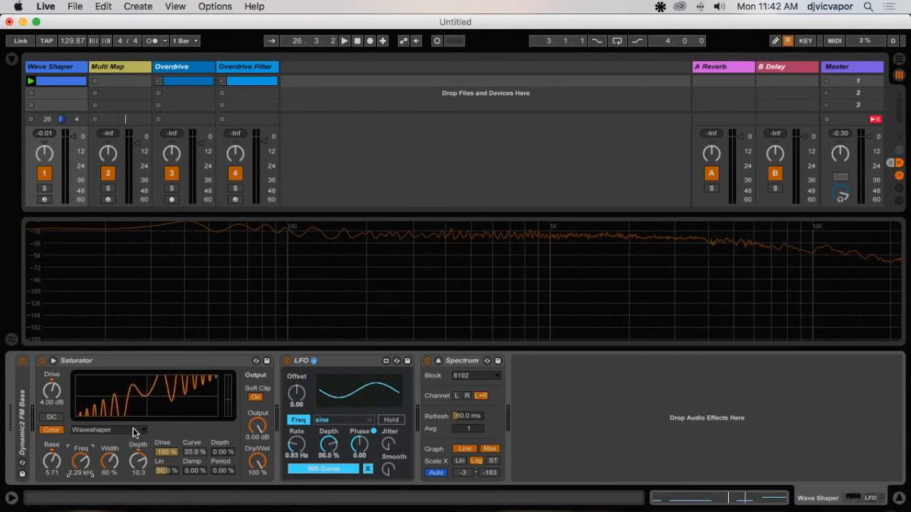
{"action": "left_click", "coordinate": [43, 362]}
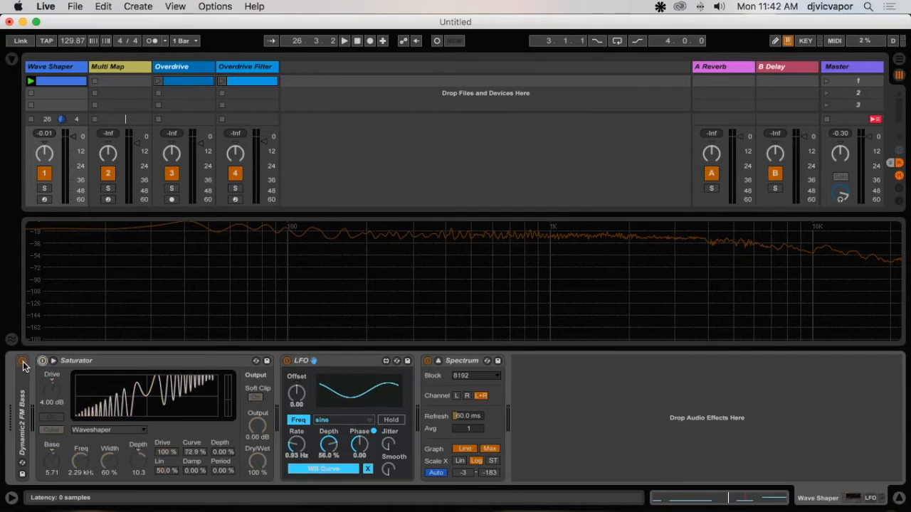
Deactivate the LFO and Spectrum devices and stop the Wave Shaper track's clip
{"action": "left_click", "coordinate": [287, 360]}
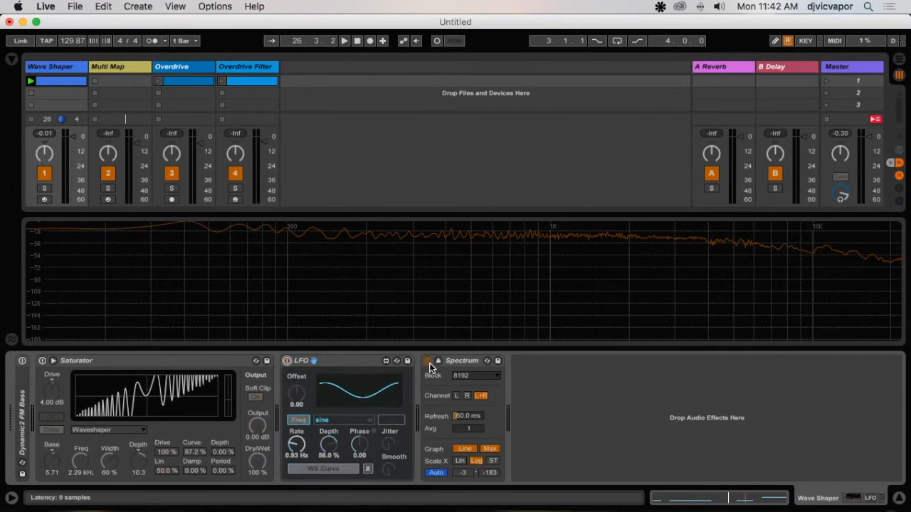
{"action": "left_click", "coordinate": [427, 362]}
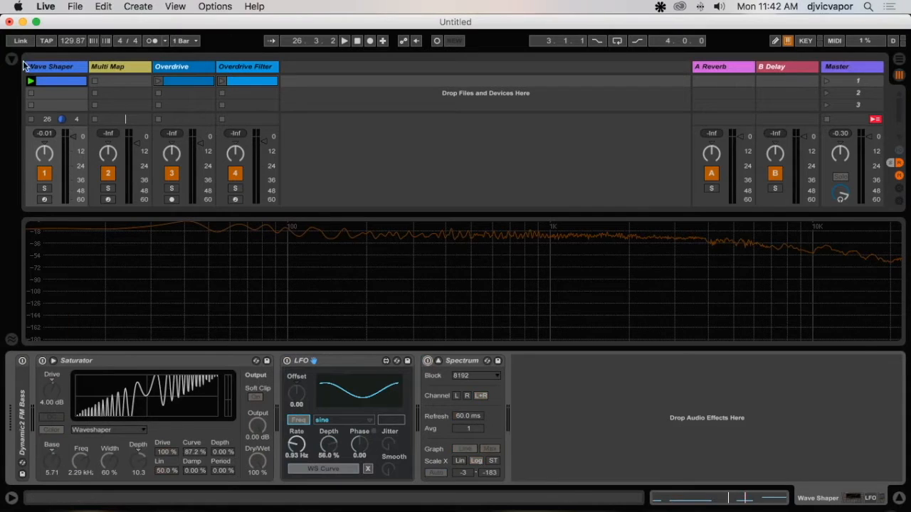
{"action": "left_click", "coordinate": [32, 94]}
Activate Phoscyon on the Multi Map track, look over its synth interface and audition the unprocessed bassline
{"action": "left_click", "coordinate": [106, 66]}
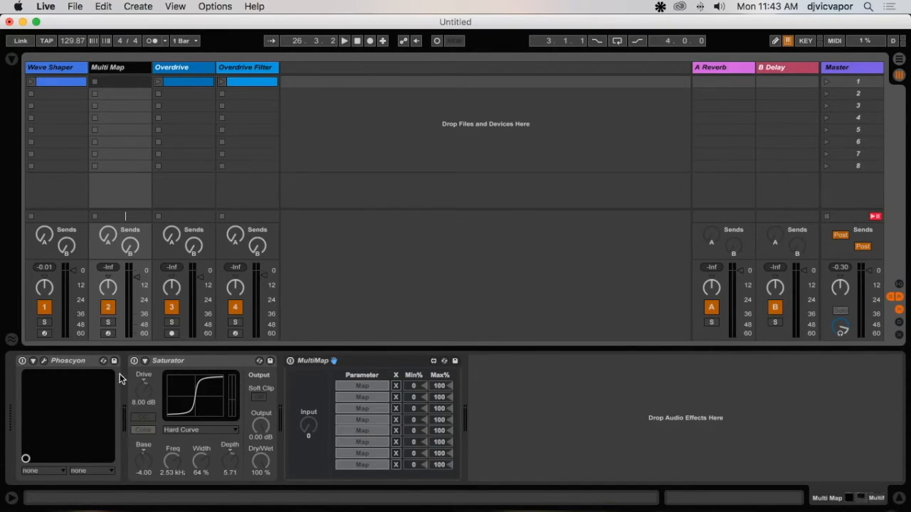
{"action": "left_click", "coordinate": [22, 361]}
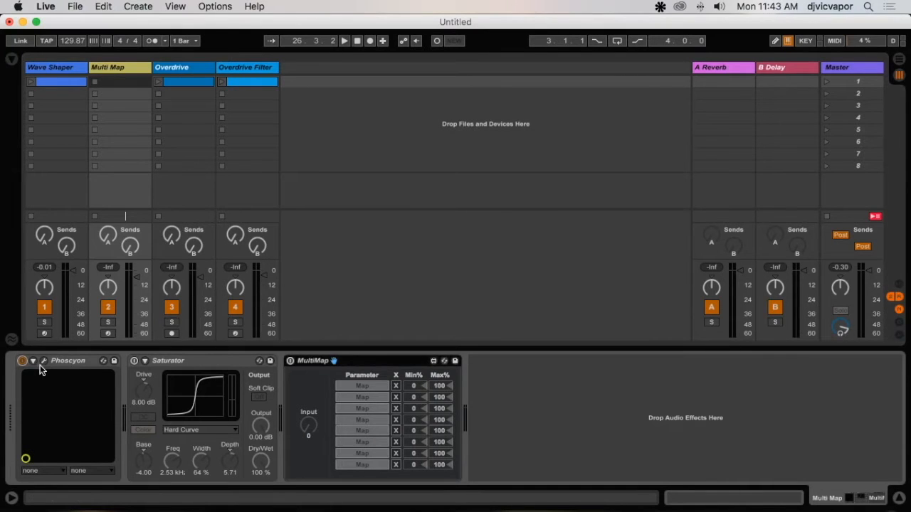
{"action": "left_click", "coordinate": [43, 362]}
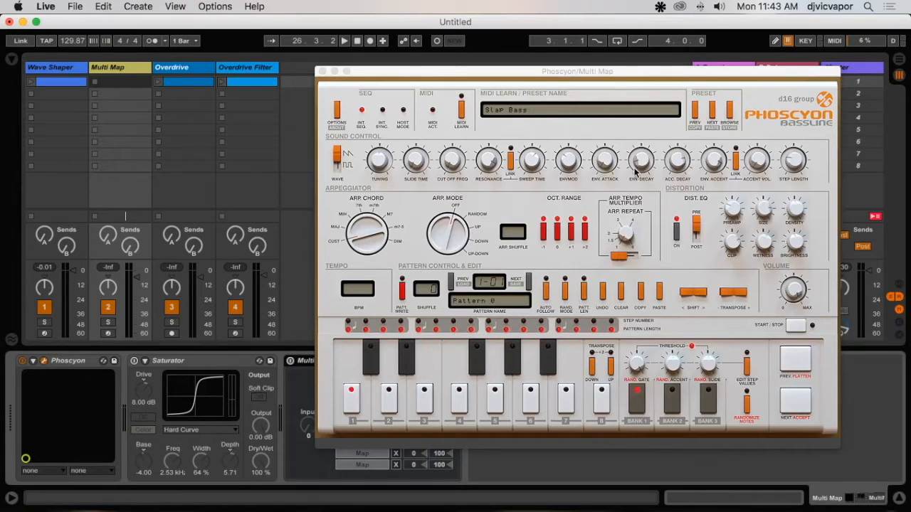
{"action": "left_click", "coordinate": [323, 72]}
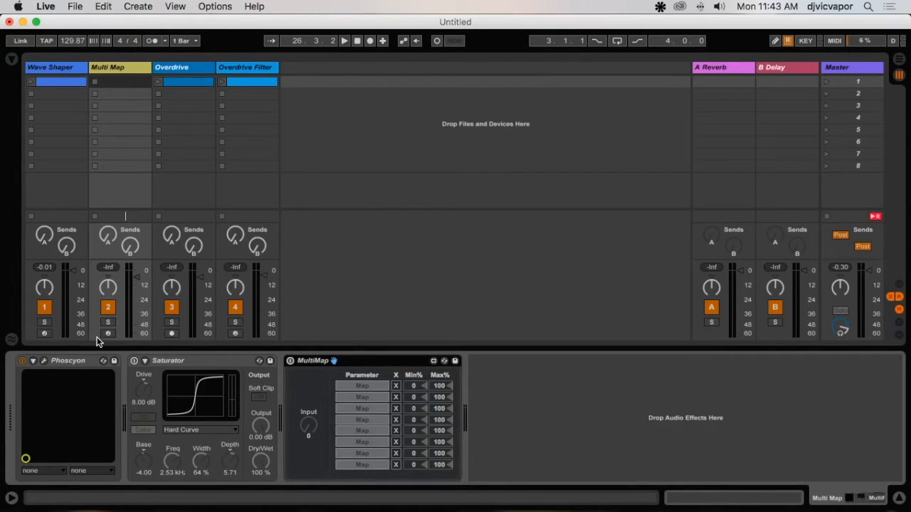
{"action": "key", "text": "space"}
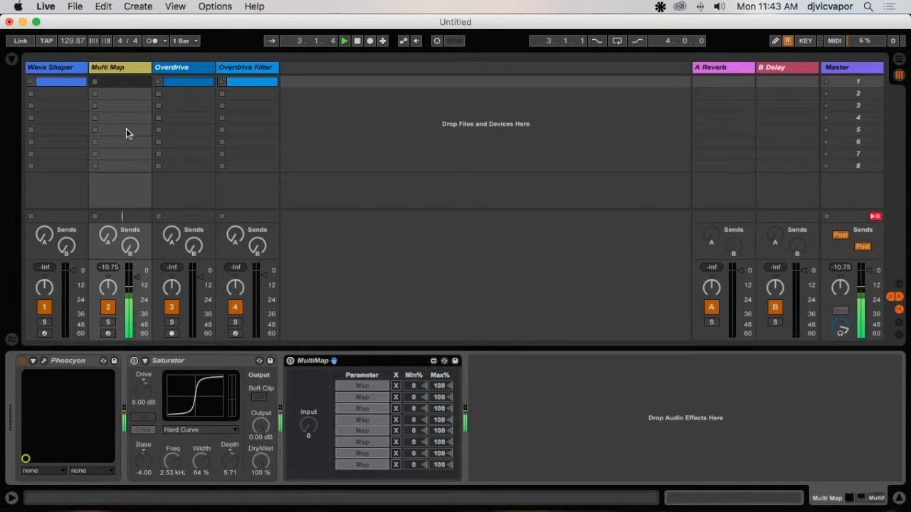
{"action": "key", "text": "space"}
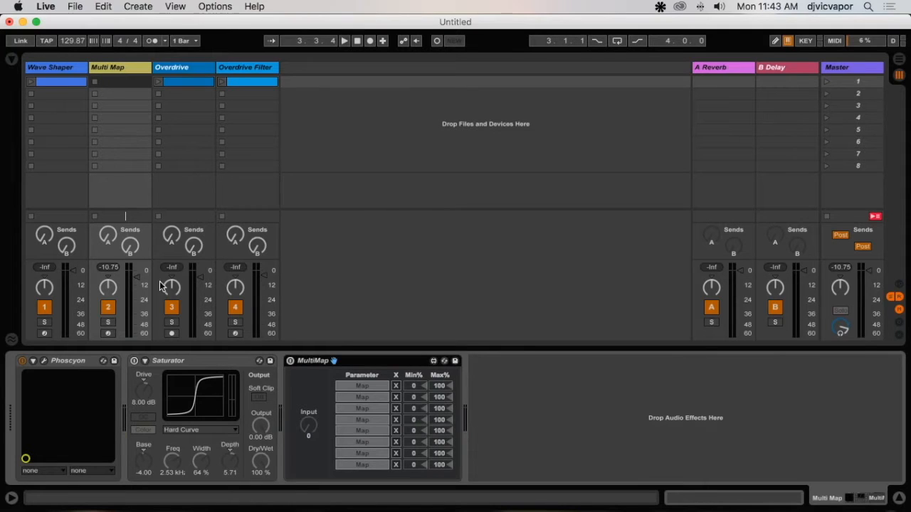
Activate the Hard Curve Saturator and audition the bassline with Soft Clip on and off, leaving it off
{"action": "left_click", "coordinate": [134, 362]}
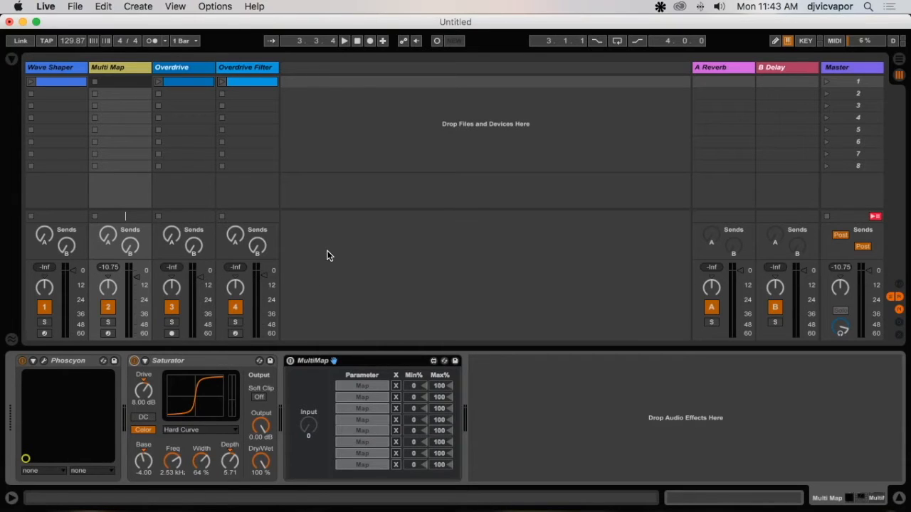
{"action": "key", "text": "space"}
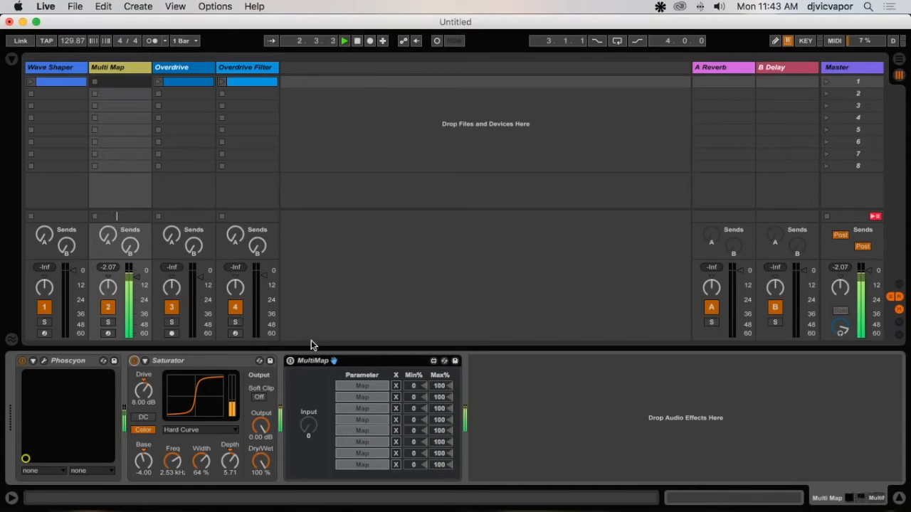
{"action": "left_click", "coordinate": [260, 398]}
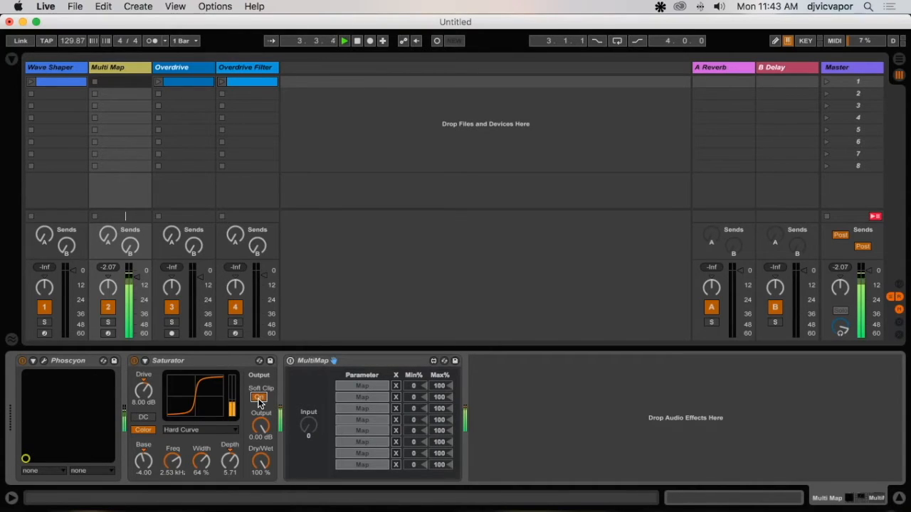
{"action": "left_click", "coordinate": [259, 397]}
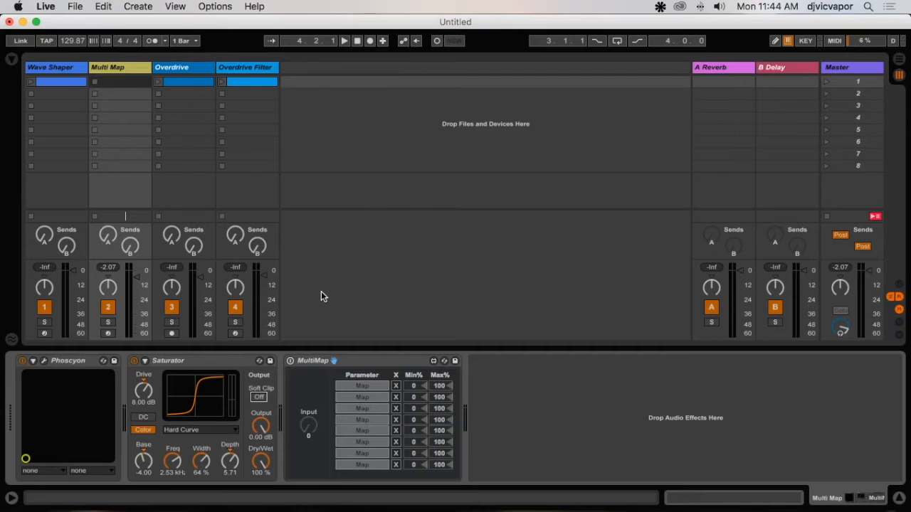
Activate MultiMap and map its first slot to the Saturator's Base with a range of 32 to 83 %
{"action": "left_click", "coordinate": [304, 363]}
{"action": "left_click", "coordinate": [290, 361]}
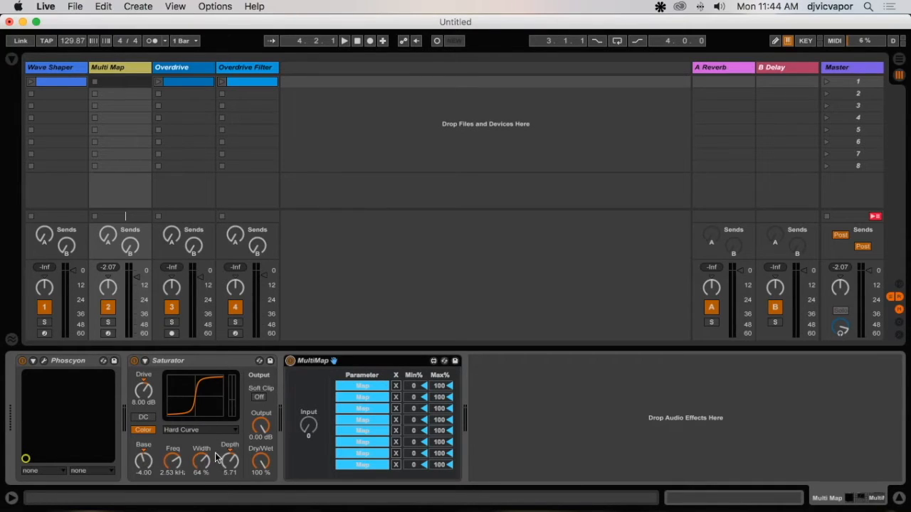
{"action": "left_click", "coordinate": [357, 385]}
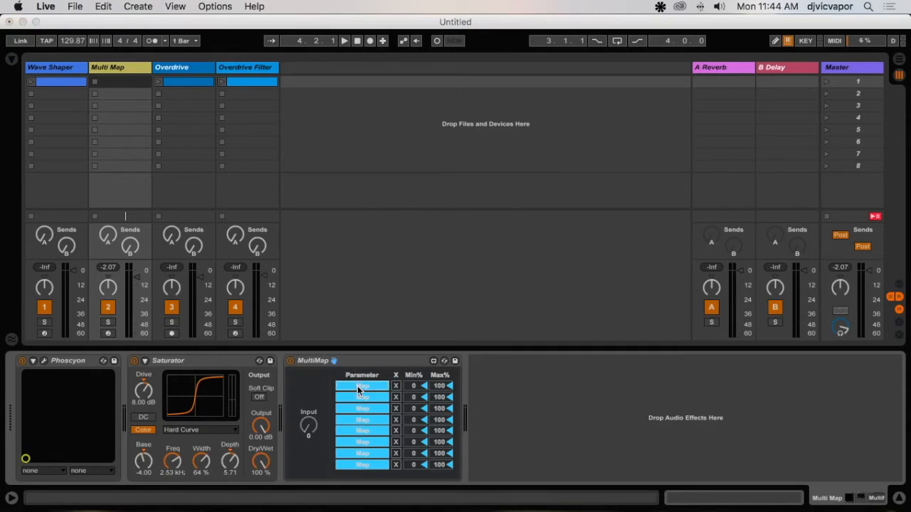
{"action": "left_click", "coordinate": [144, 464]}
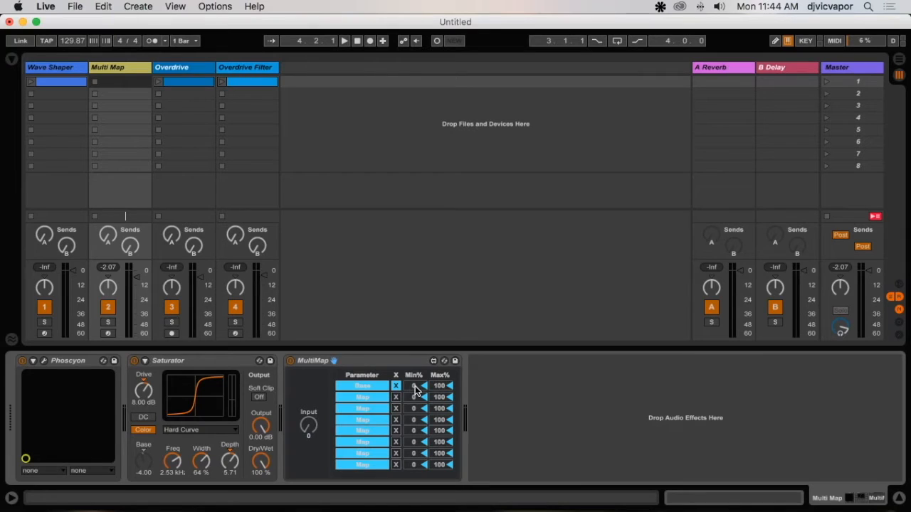
{"action": "left_click_drag", "start_coordinate": [415, 387], "coordinate": [439, 388]}
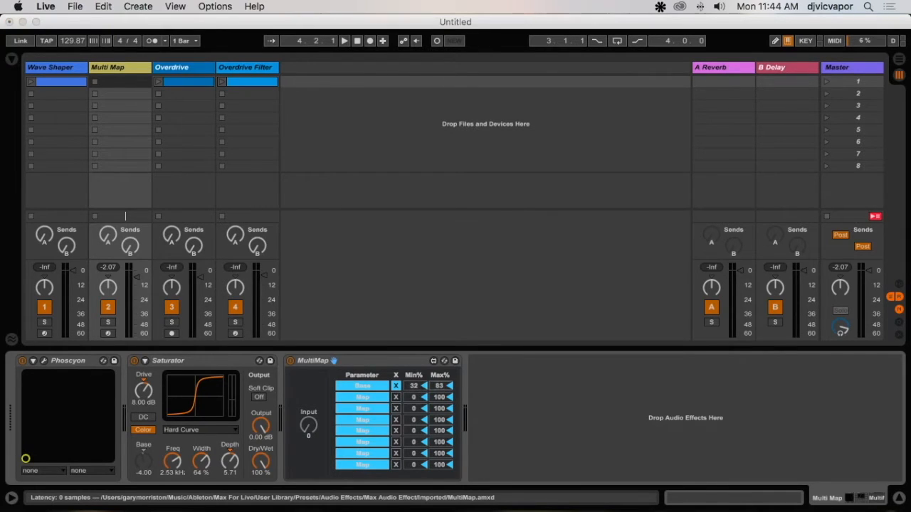
Map MultiMap's second slot to the Saturator's Freq at 24 to 76 % and its third to Width at 29 to 89 %
{"action": "left_click", "coordinate": [358, 394]}
{"action": "left_click", "coordinate": [174, 461]}
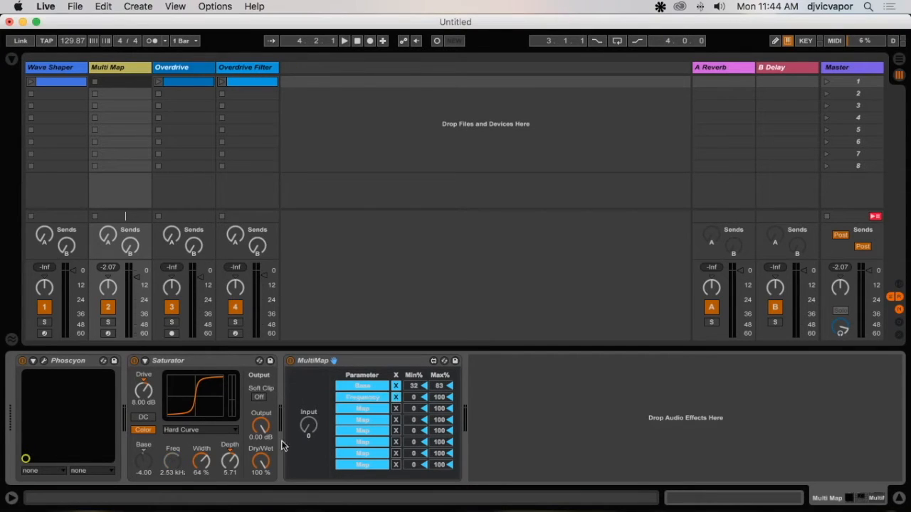
{"action": "left_click_drag", "start_coordinate": [413, 398], "coordinate": [439, 400]}
{"action": "left_click", "coordinate": [365, 408]}
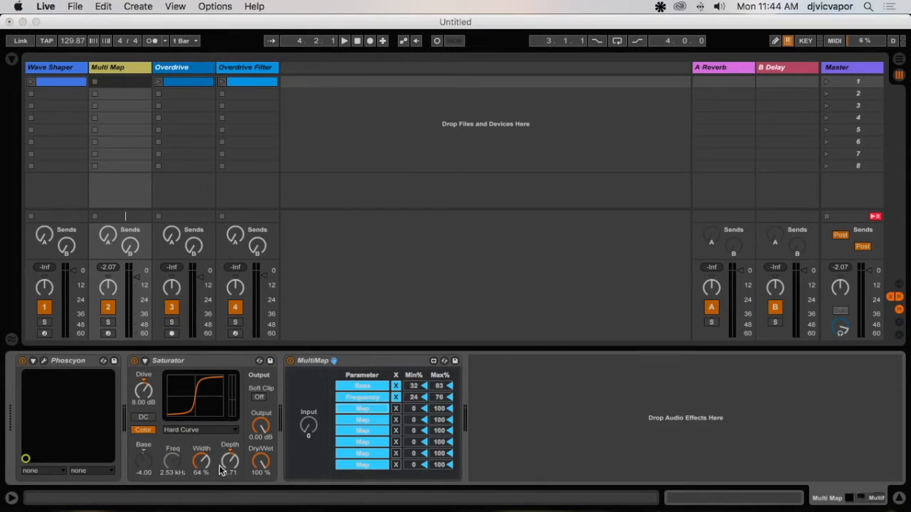
{"action": "left_click", "coordinate": [202, 463]}
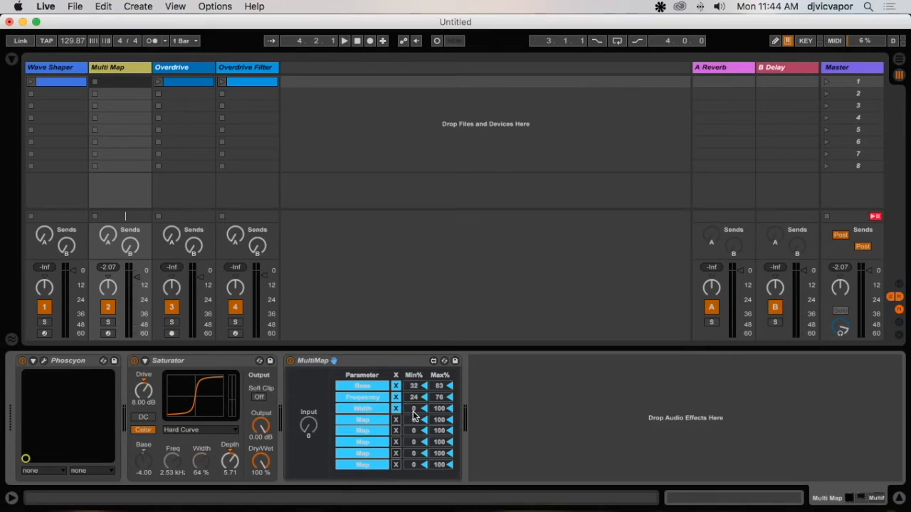
{"action": "left_click_drag", "start_coordinate": [414, 408], "coordinate": [439, 412]}
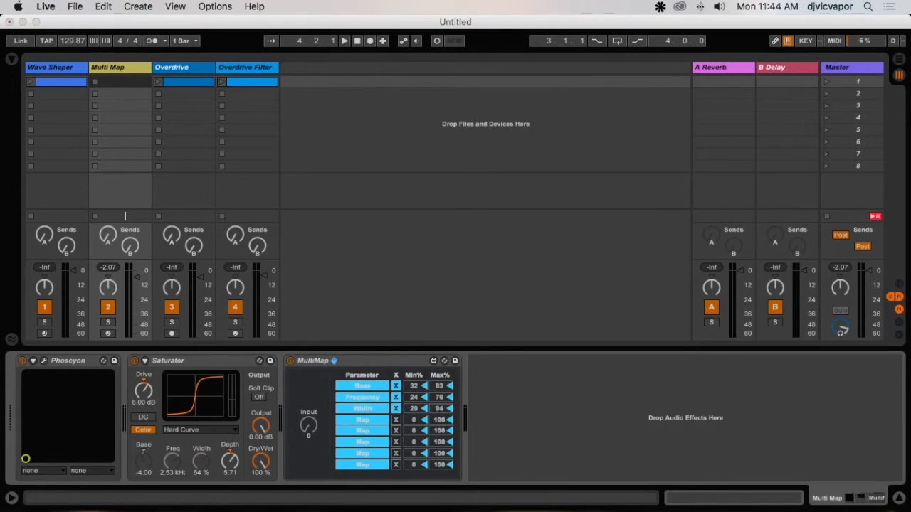
Map MultiMap's fourth slot to the Saturator's Depth with a range of 11 to 82 %
{"action": "left_click", "coordinate": [356, 420]}
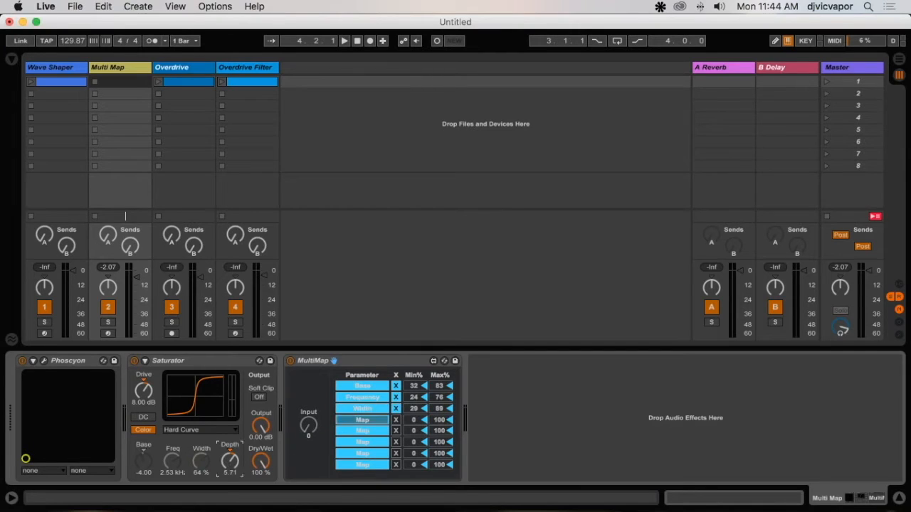
{"action": "left_click", "coordinate": [229, 463]}
{"action": "left_click_drag", "start_coordinate": [414, 420], "coordinate": [439, 434]}
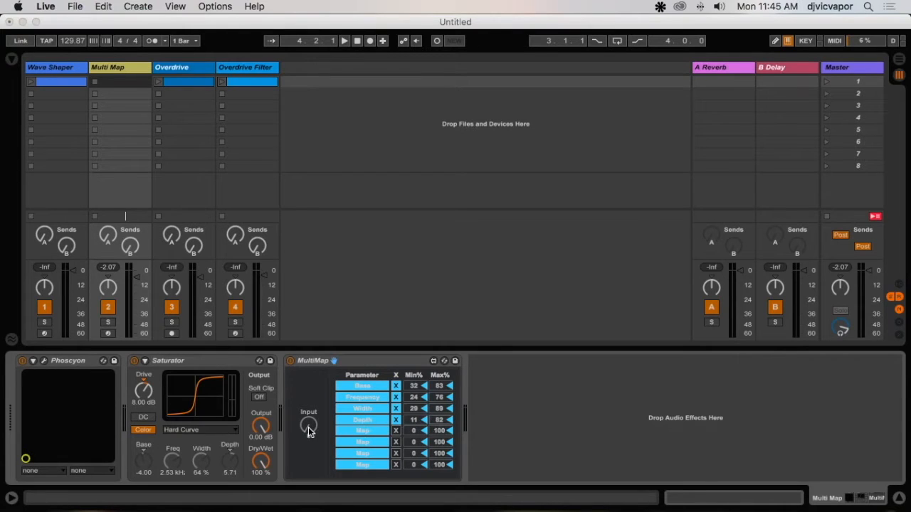
Turn on the Saturator's Soft Clip and sweep MultiMap's Input up to 87 during playback
{"action": "left_click", "coordinate": [260, 397]}
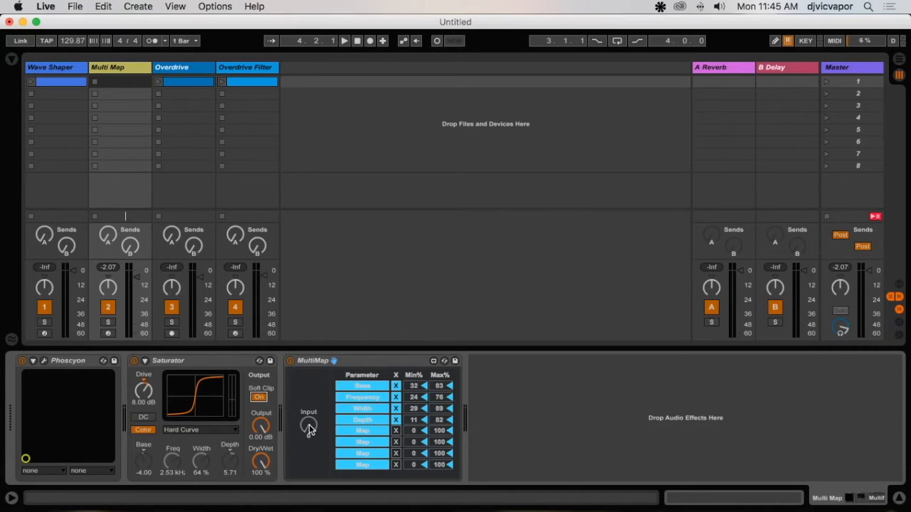
{"action": "key", "text": "space"}
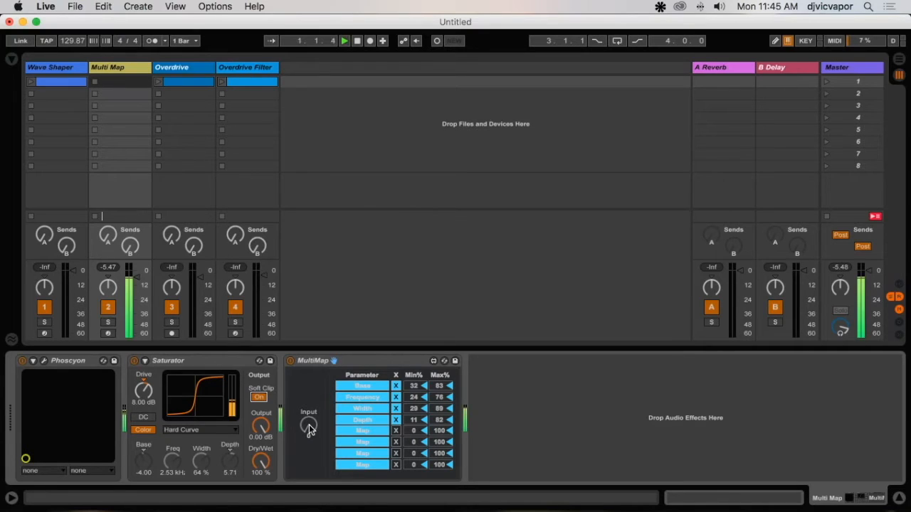
{"action": "left_click_drag", "start_coordinate": [309, 427], "coordinate": [308, 385]}
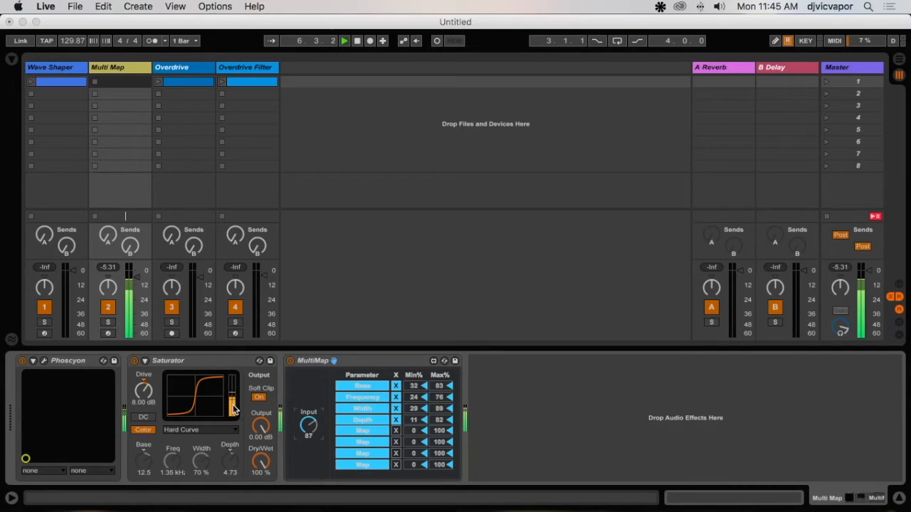
With Soft Clip off, raise the Saturator's Drive to 13.1 dB and sweep MultiMap's Input, ending at 84
{"action": "left_click", "coordinate": [258, 397]}
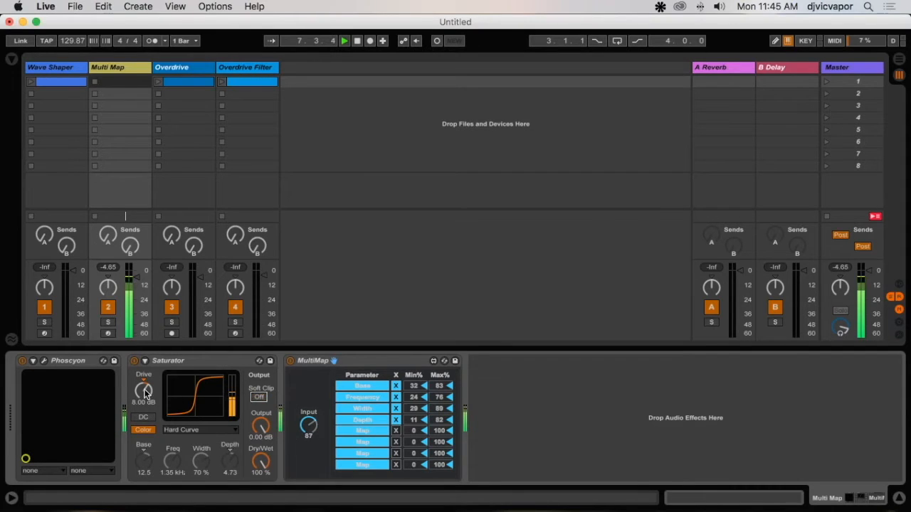
{"action": "left_click_drag", "start_coordinate": [144, 390], "coordinate": [145, 383]}
{"action": "mouse_move", "coordinate": [308, 425]}
{"action": "left_mouse_down"}
{"action": "mouse_move", "coordinate": [308, 470]}
{"action": "mouse_move", "coordinate": [308, 404]}
{"action": "mouse_move", "coordinate": [308, 436]}
{"action": "mouse_move", "coordinate": [308, 418]}
{"action": "left_mouse_up"}
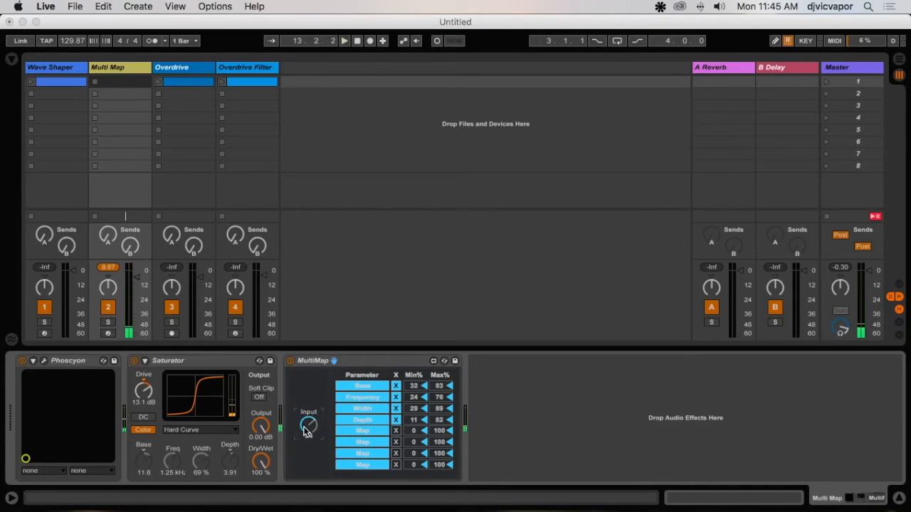
{"action": "mouse_move", "coordinate": [310, 425]}
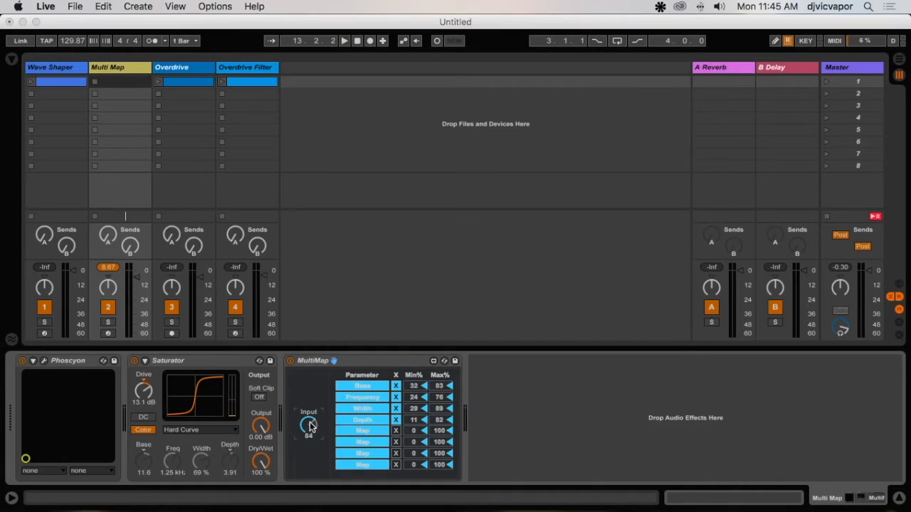
{"action": "left_click", "coordinate": [208, 461]}
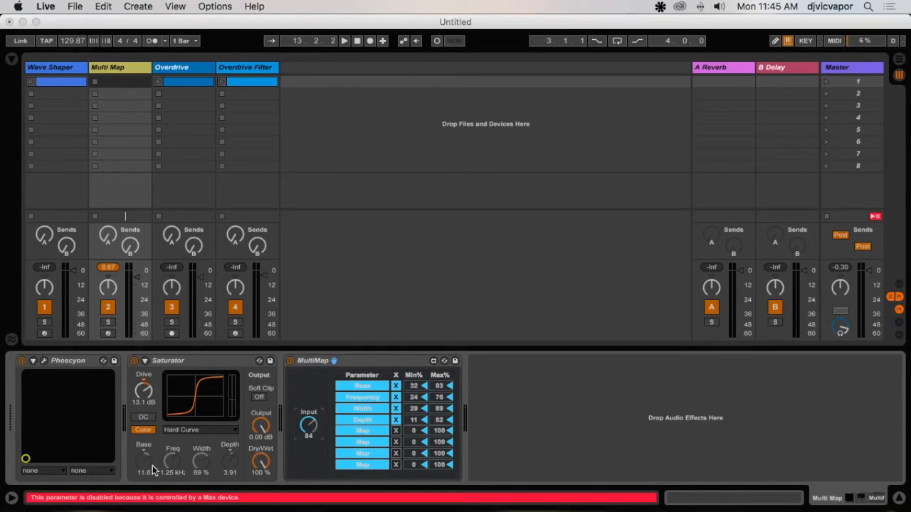
Bypass the Saturator and MultiMap to hear the dry bassline, and reactivate both during playback for comparison
{"action": "left_click", "coordinate": [134, 362]}
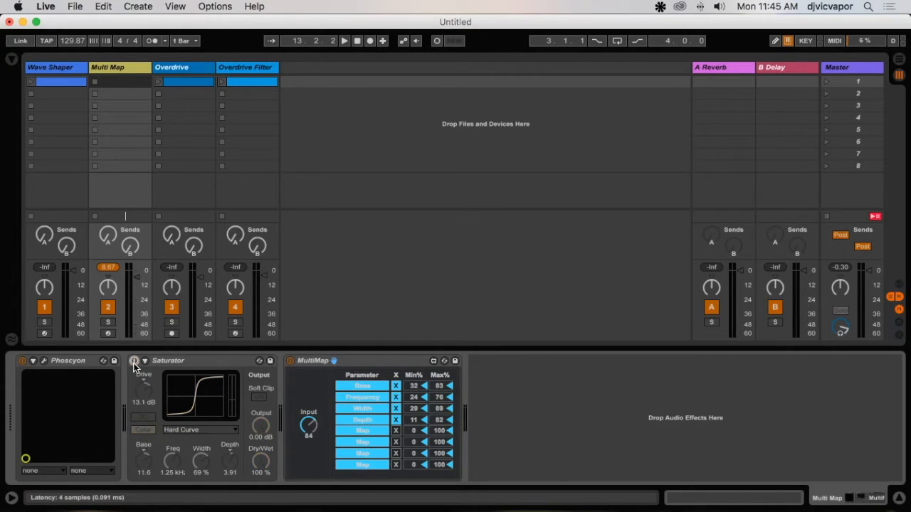
{"action": "left_click", "coordinate": [290, 361]}
{"action": "key", "text": "space"}
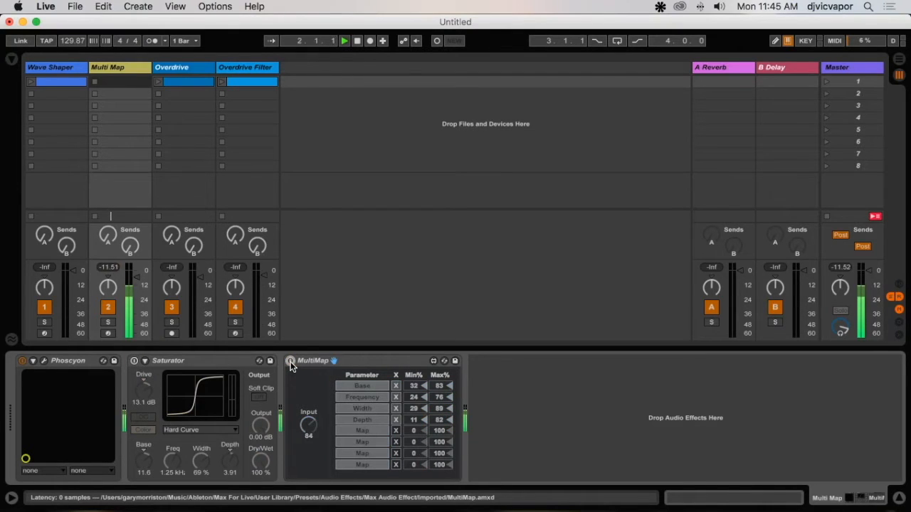
{"action": "left_click", "coordinate": [135, 362]}
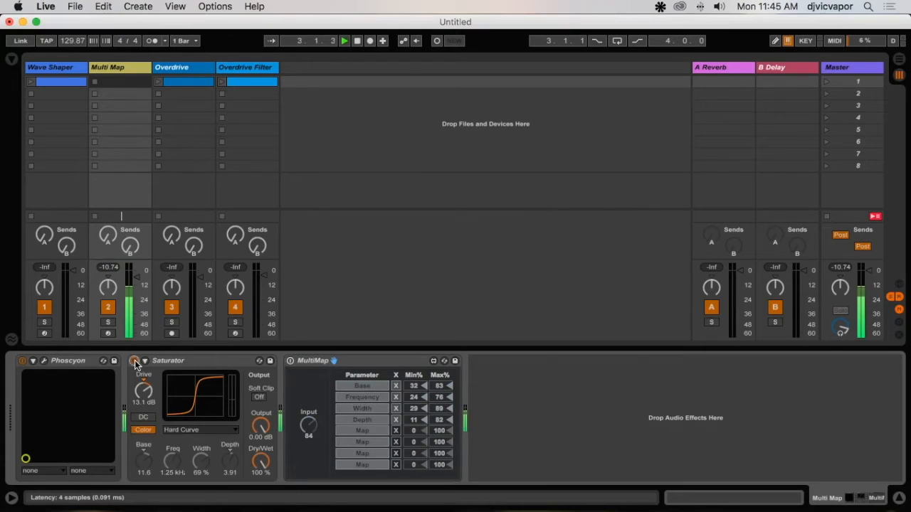
{"action": "left_click", "coordinate": [289, 362]}
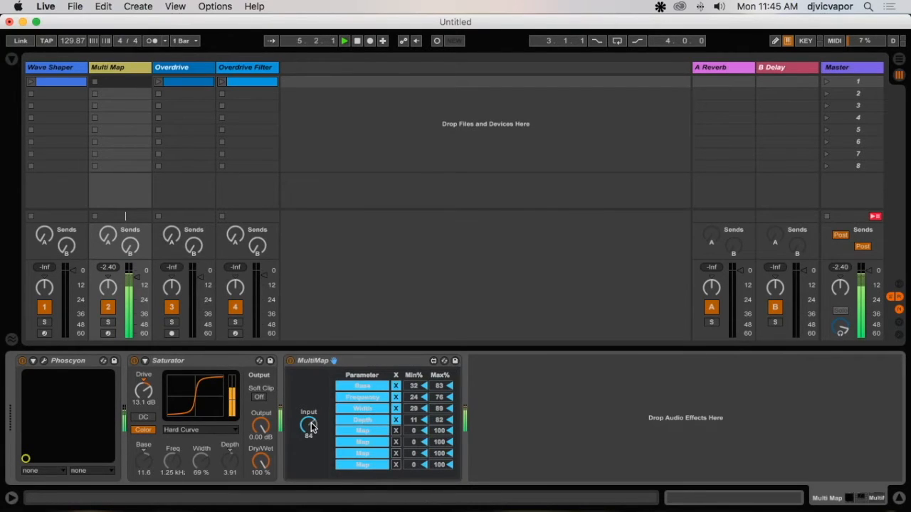
Sweep MultiMap's Input during playback, ending at 29, and turn on the Saturator's Soft Clip
{"action": "mouse_move", "coordinate": [311, 426]}
{"action": "left_mouse_down"}
{"action": "mouse_move", "coordinate": [311, 473]}
{"action": "mouse_move", "coordinate": [311, 415]}
{"action": "left_mouse_up"}
{"action": "left_click_drag", "start_coordinate": [268, 467], "coordinate": [310, 481]}
{"action": "left_click", "coordinate": [259, 399]}
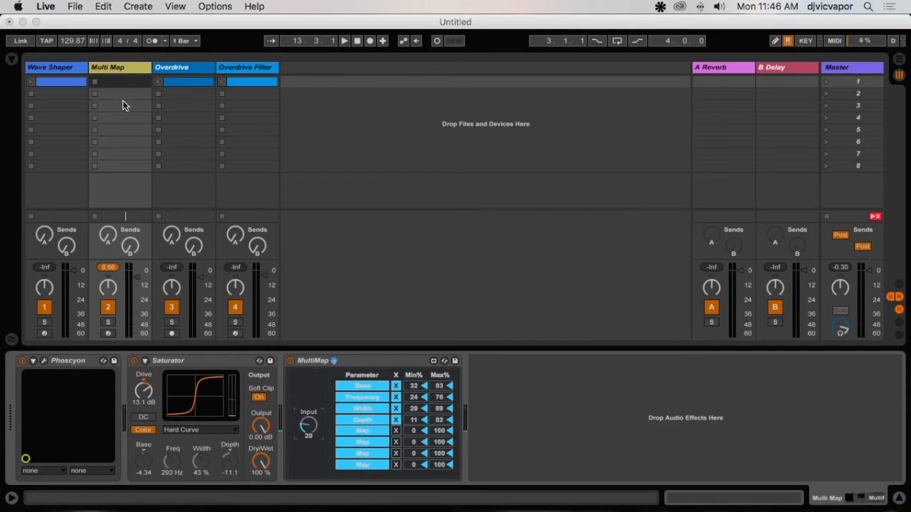
Deactivate the Wave Shaper and Multi Map tracks, and turn off the Phoscyon, Saturator and MultiMap devices
{"action": "left_click", "coordinate": [44, 308]}
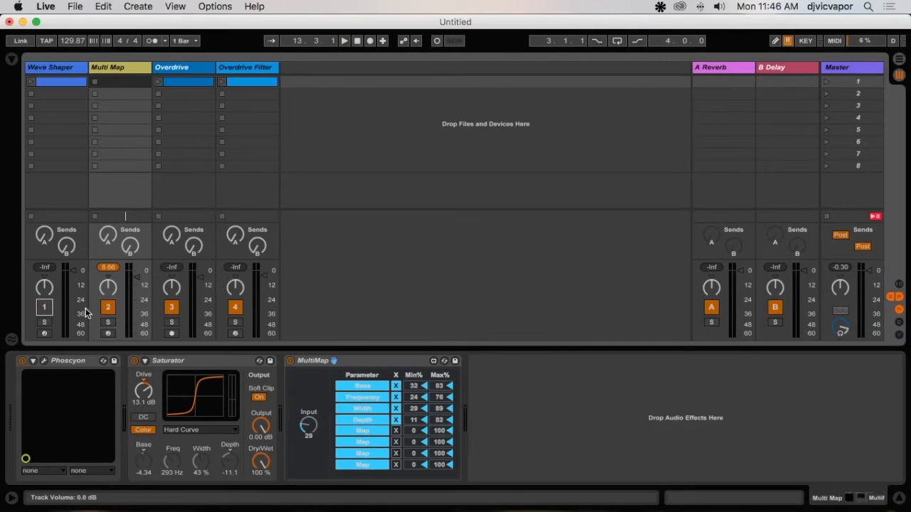
{"action": "left_click", "coordinate": [108, 308]}
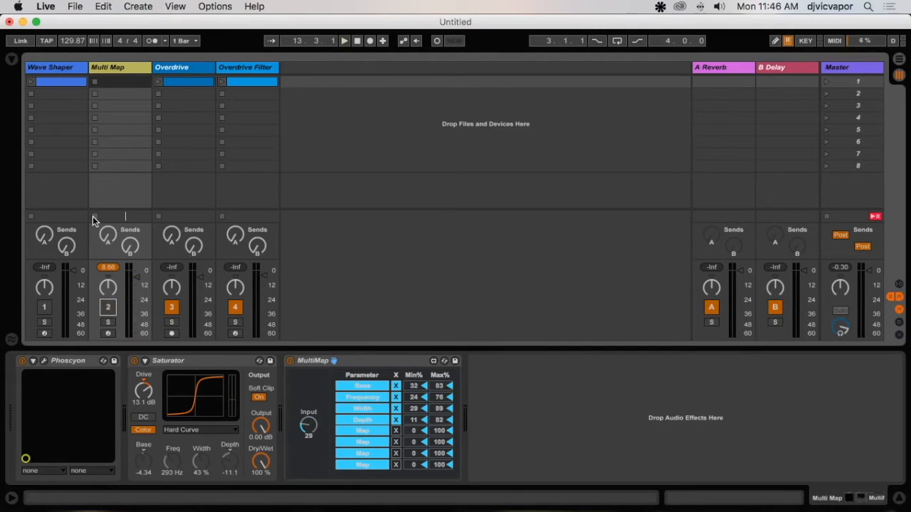
{"action": "left_click", "coordinate": [134, 361]}
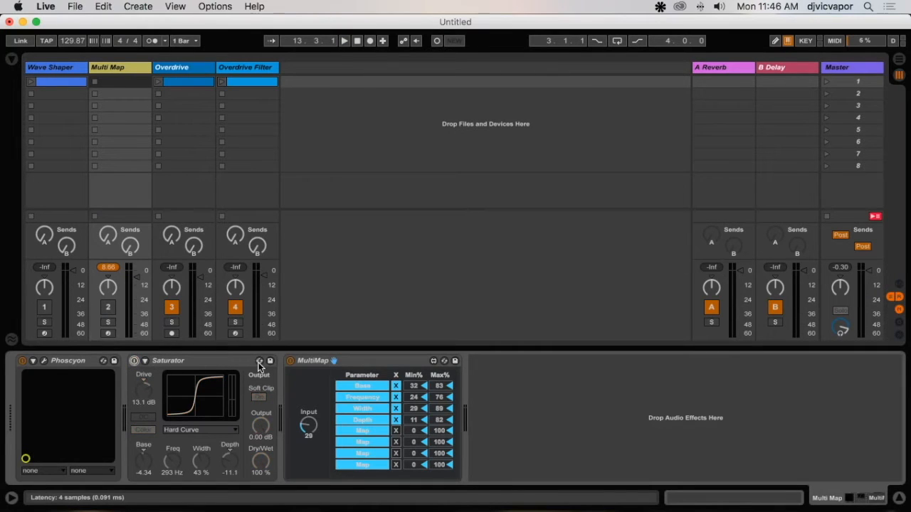
{"action": "left_click", "coordinate": [289, 361]}
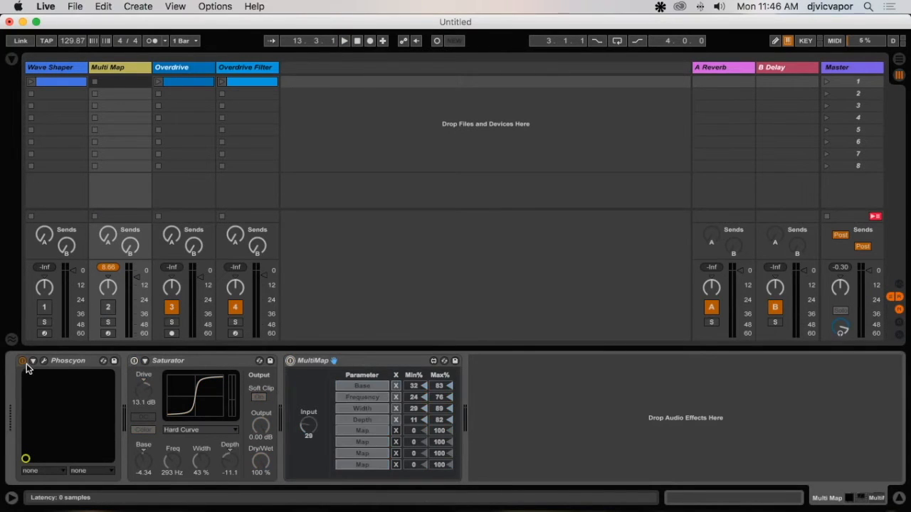
{"action": "left_click", "coordinate": [24, 362]}
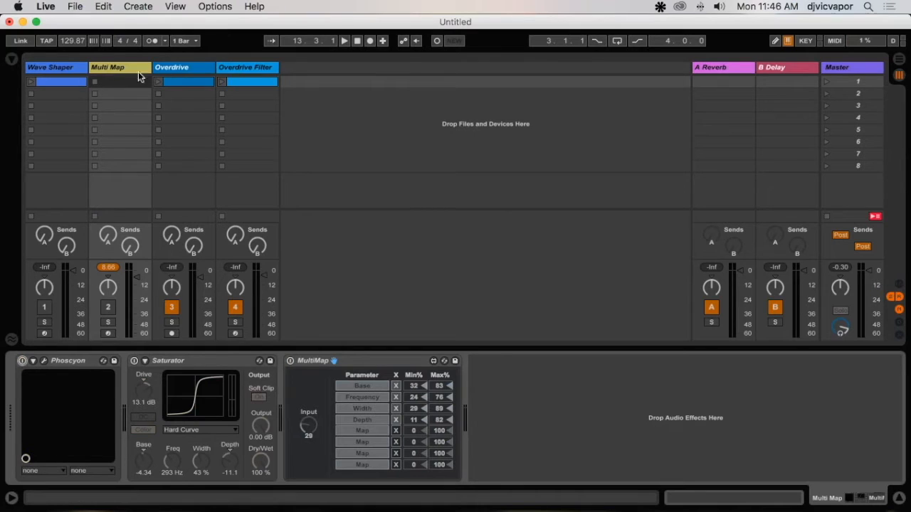
Open the pig sample clip on the Overdrive track, then play it and stop it
{"action": "left_click", "coordinate": [39, 69]}
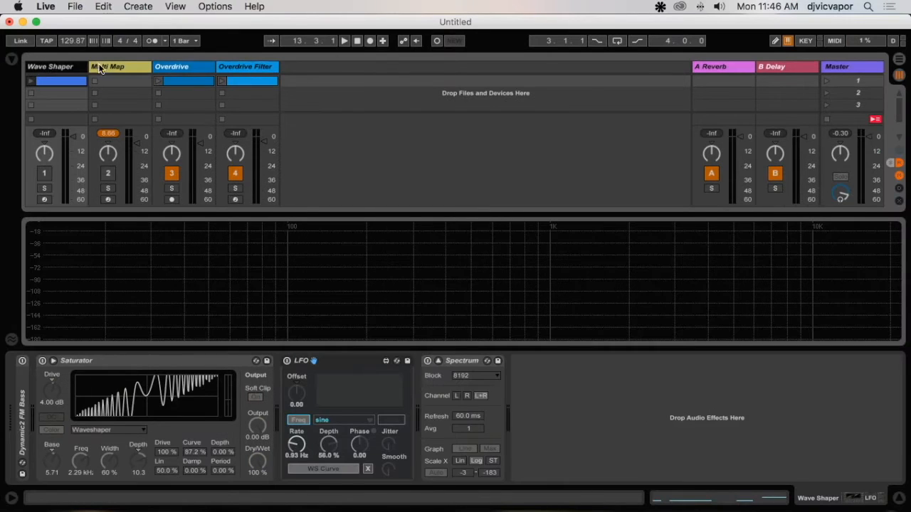
{"action": "left_click", "coordinate": [169, 65]}
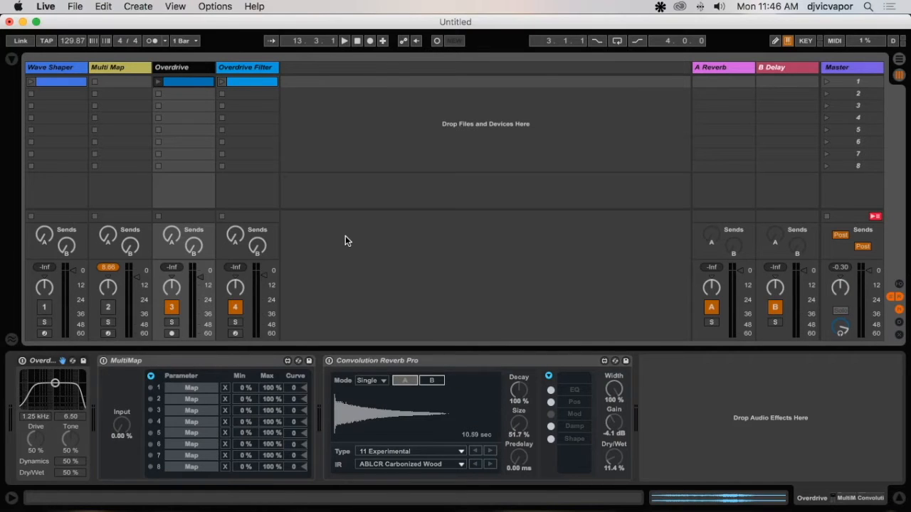
{"action": "double_click", "coordinate": [190, 81]}
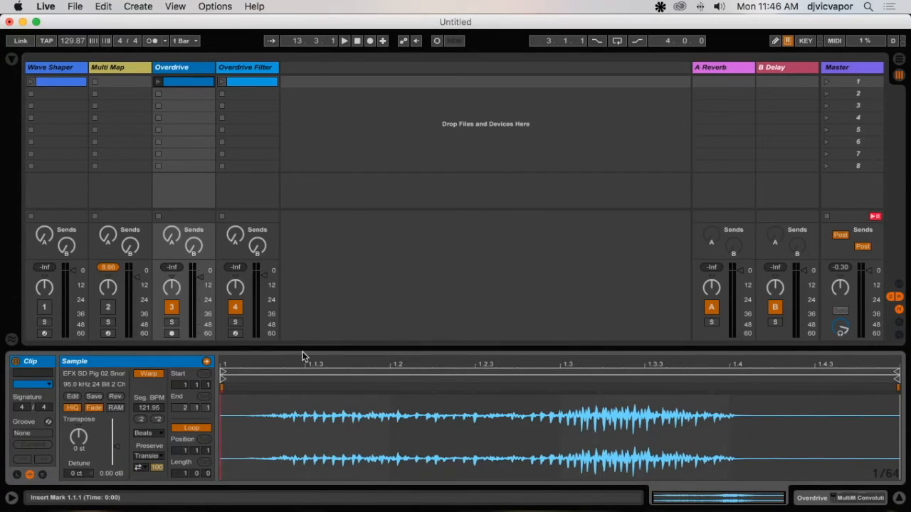
{"action": "left_click", "coordinate": [158, 82]}
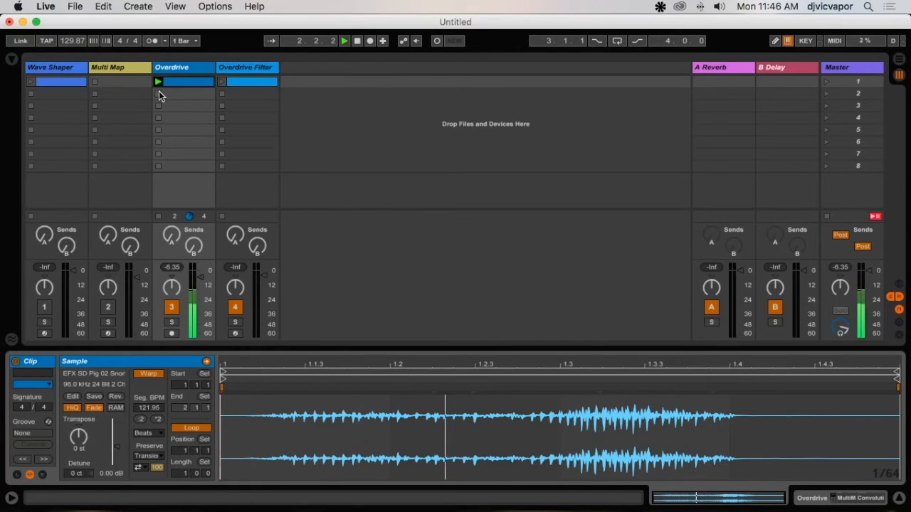
{"action": "left_click", "coordinate": [158, 93]}
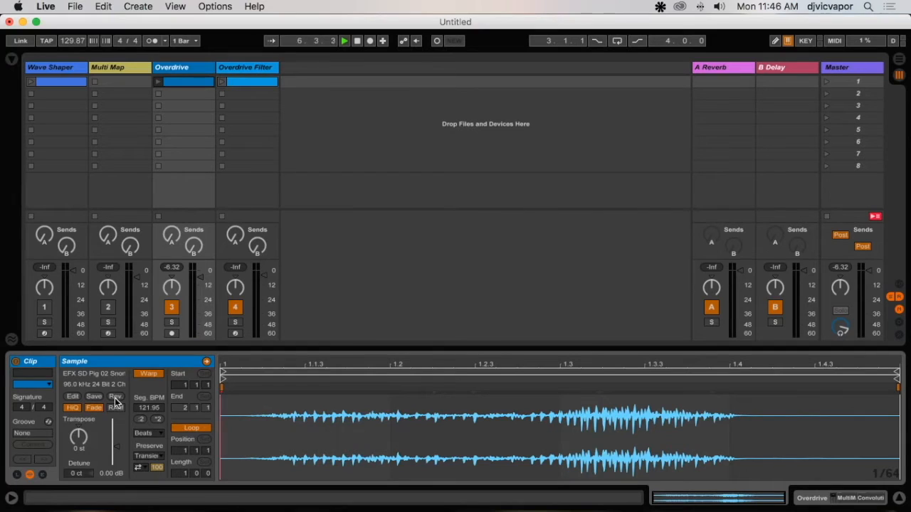
Stretch the pig clip by doubling its segment BPM three times to 975.61, and audition the result
{"action": "left_click", "coordinate": [157, 420]}
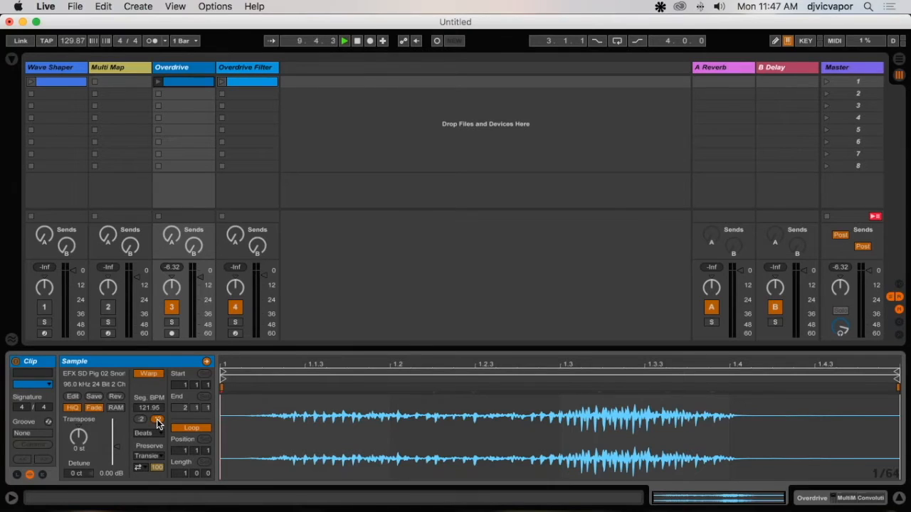
{"action": "left_click", "coordinate": [157, 419]}
{"action": "left_click", "coordinate": [157, 419]}
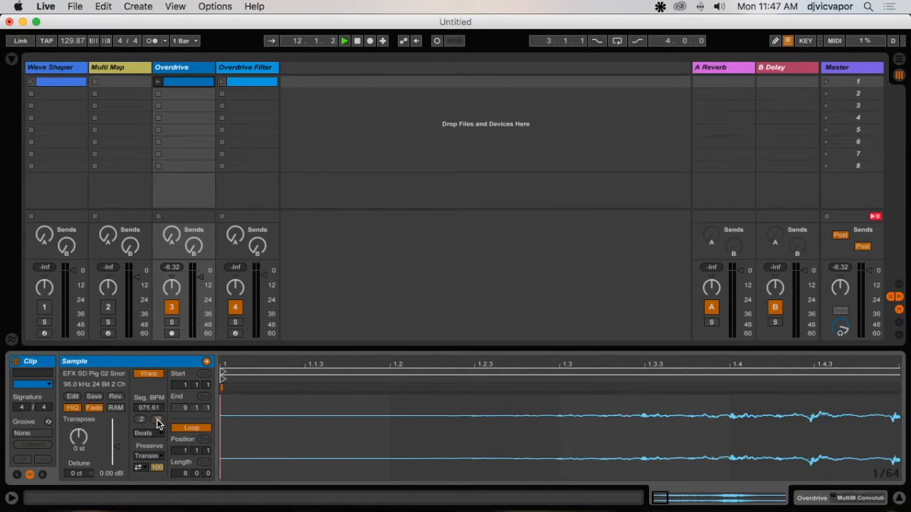
{"action": "left_click", "coordinate": [157, 83]}
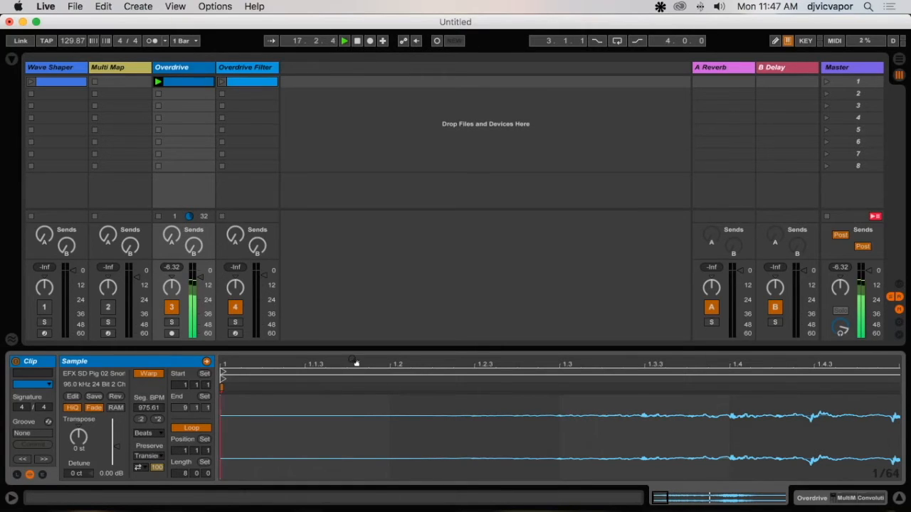
{"action": "left_click_drag", "start_coordinate": [352, 364], "coordinate": [353, 335]}
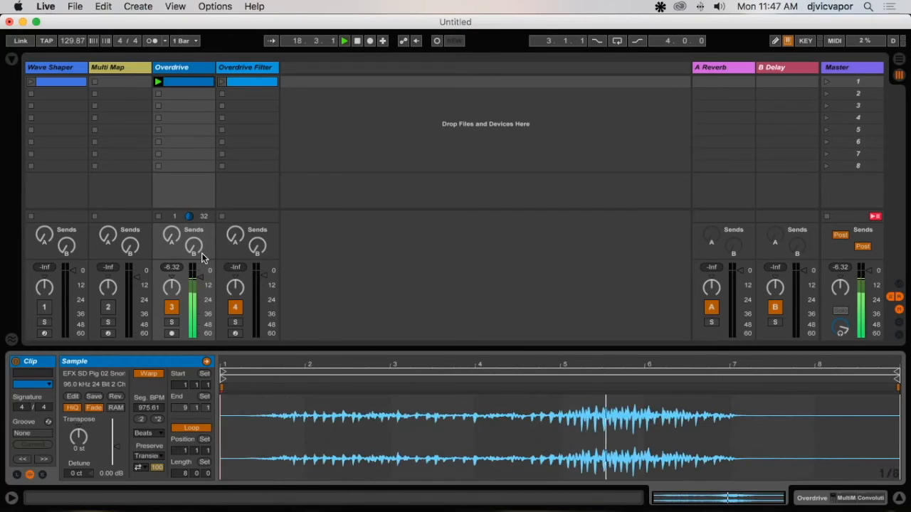
{"action": "left_click", "coordinate": [160, 217]}
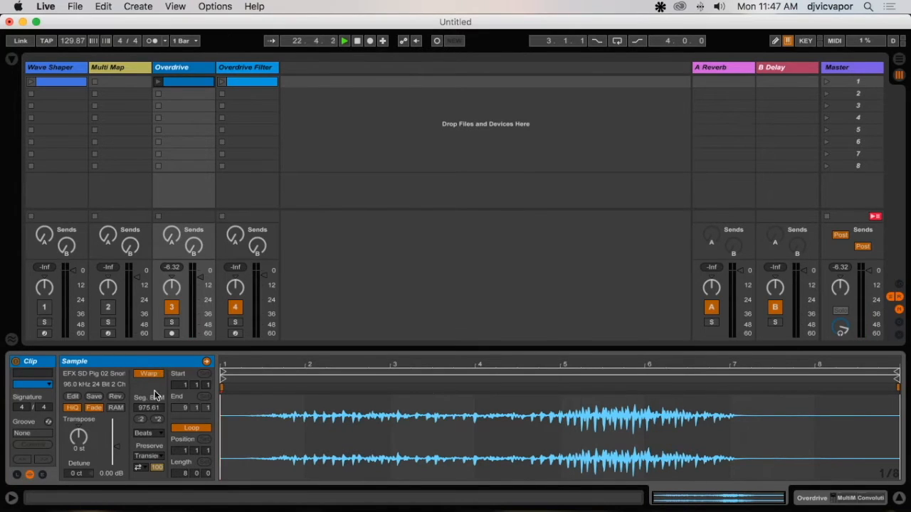
Set the clip's warp mode to Texture and try grain sizes above 200 during playback
{"action": "left_click", "coordinate": [157, 436]}
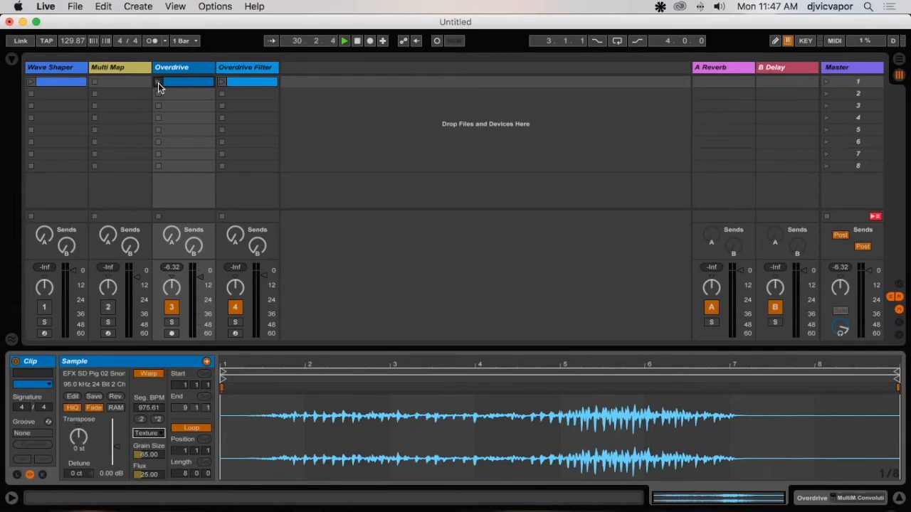
{"action": "left_click", "coordinate": [158, 82]}
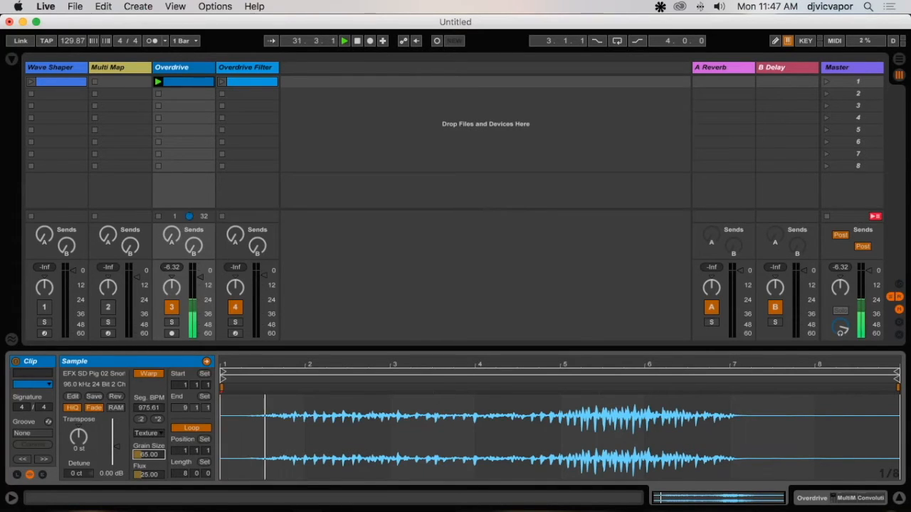
{"action": "left_click_drag", "start_coordinate": [148, 455], "coordinate": [148, 392]}
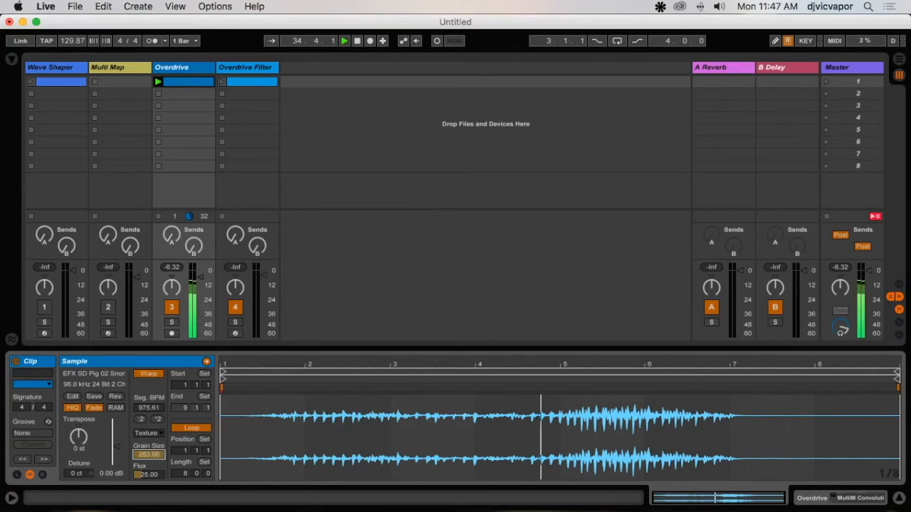
{"action": "left_click_drag", "start_coordinate": [149, 455], "coordinate": [149, 465]}
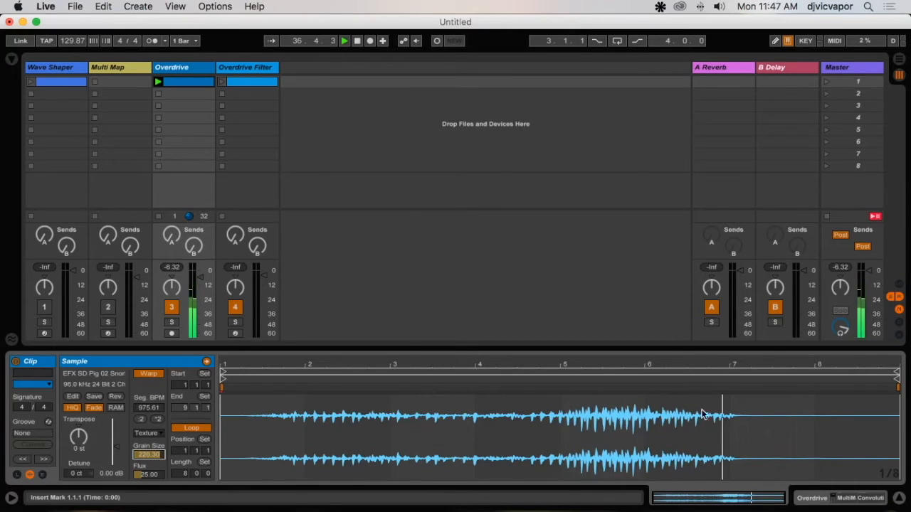
Shorten the clip's loop to run from bar 2 to bar 7, and set its grain size to 28.51
{"action": "left_click_drag", "start_coordinate": [897, 377], "coordinate": [730, 386]}
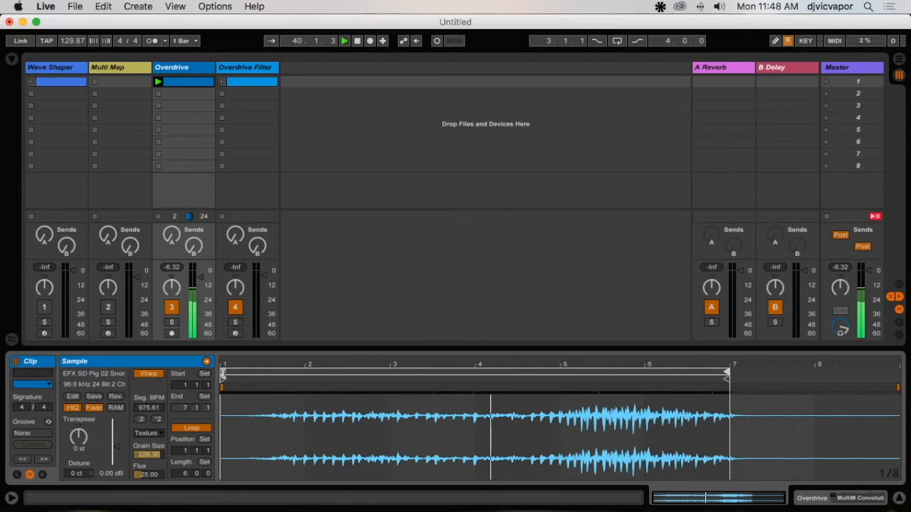
{"action": "left_click_drag", "start_coordinate": [223, 375], "coordinate": [302, 385]}
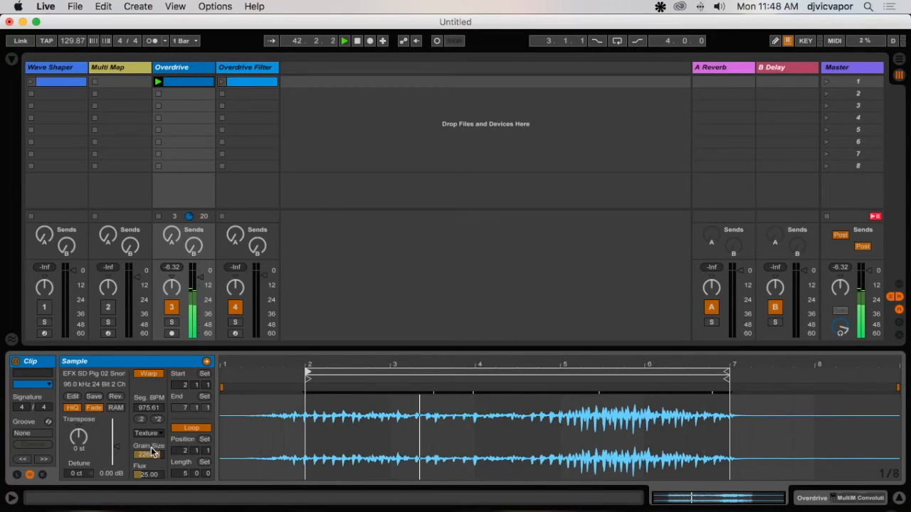
{"action": "mouse_move", "coordinate": [152, 452]}
{"action": "left_mouse_down"}
{"action": "mouse_move", "coordinate": [151, 482]}
{"action": "mouse_move", "coordinate": [146, 455]}
{"action": "left_mouse_up"}
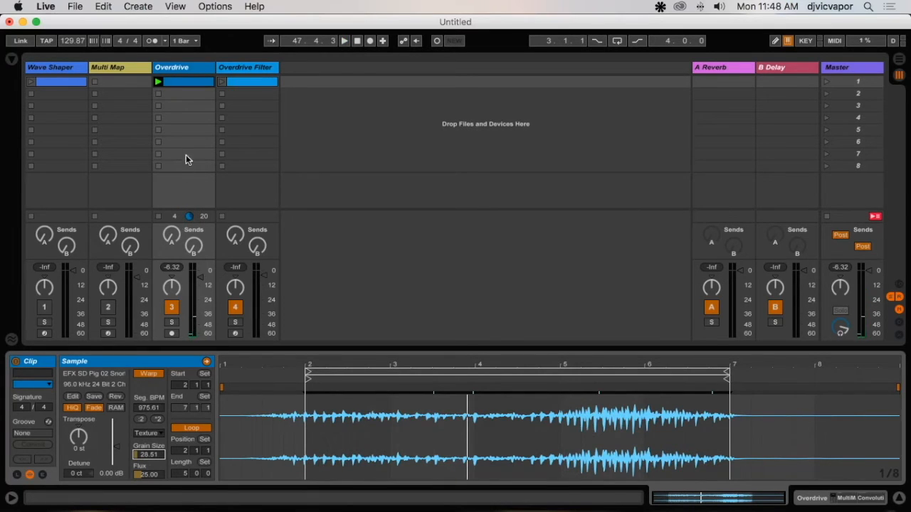
Turn on Overdrive and Convolution Reverb Pro on the Overdrive track, and play the clip through them
{"action": "left_click", "coordinate": [181, 69]}
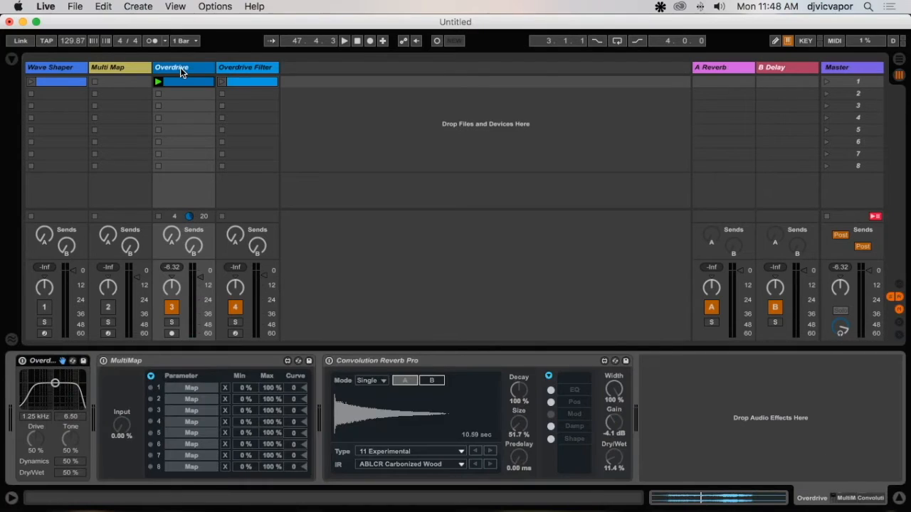
{"action": "left_click", "coordinate": [22, 361]}
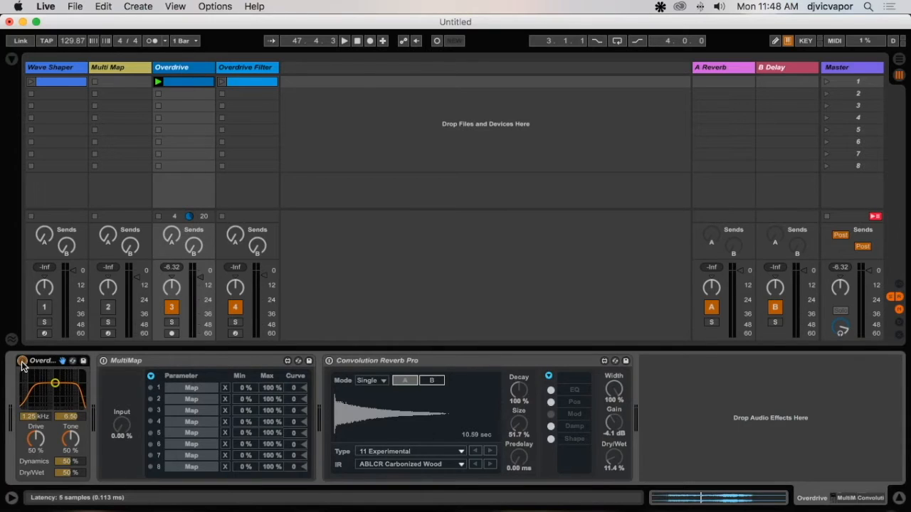
{"action": "left_click", "coordinate": [328, 361]}
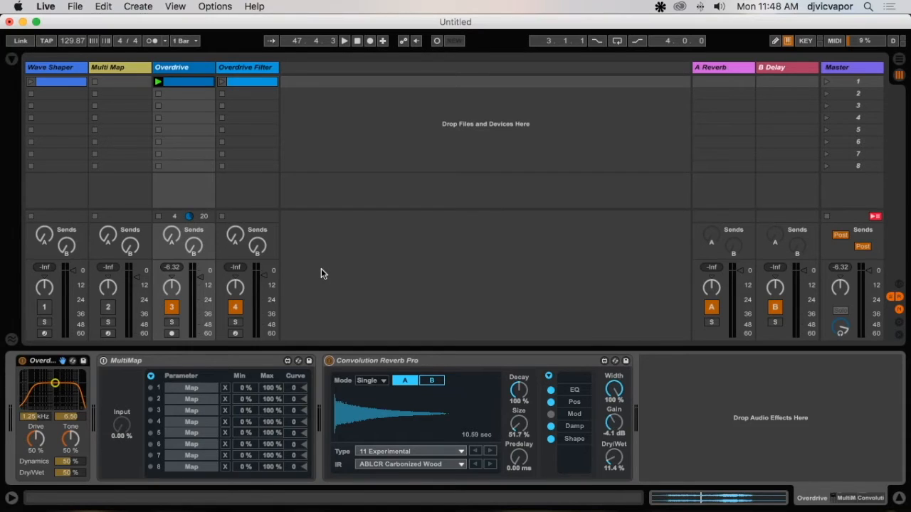
{"action": "key", "text": "space"}
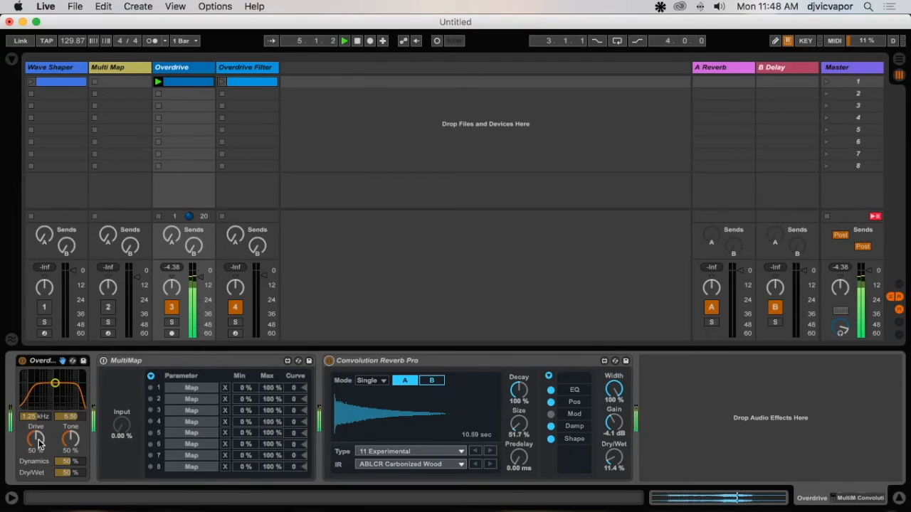
During playback, sweep Overdrive's Drive and return it to 50%, with Tone at 48% and Dynamics at 23%
{"action": "left_click_drag", "start_coordinate": [39, 444], "coordinate": [71, 428]}
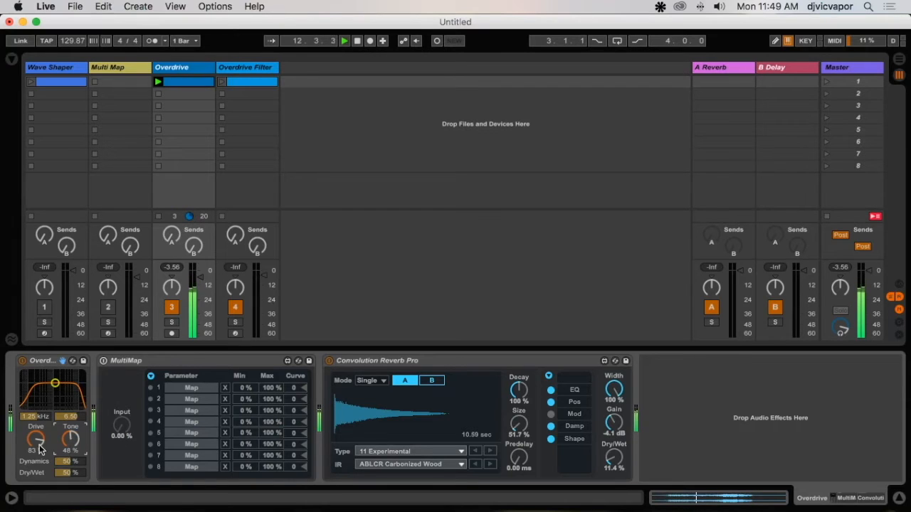
{"action": "left_click_drag", "start_coordinate": [36, 439], "coordinate": [35, 445]}
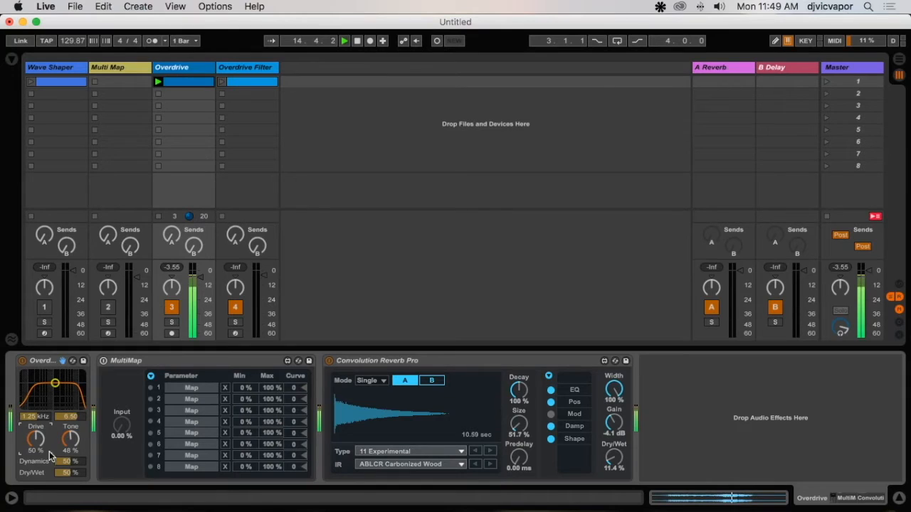
{"action": "mouse_move", "coordinate": [55, 460]}
{"action": "left_mouse_down"}
{"action": "mouse_move", "coordinate": [56, 445]}
{"action": "mouse_move", "coordinate": [69, 463]}
{"action": "left_mouse_up"}
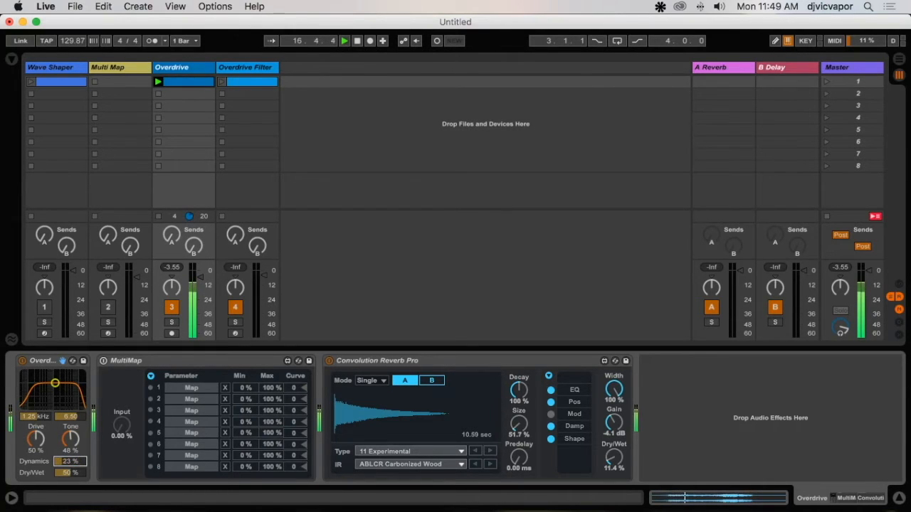
Set Overdrive's Dynamics to 71%, Dry/Wet to 77% and Drive to 48%, and its filter to 966 Hz with bandwidth 6.17
{"action": "left_click_drag", "start_coordinate": [35, 439], "coordinate": [35, 423]}
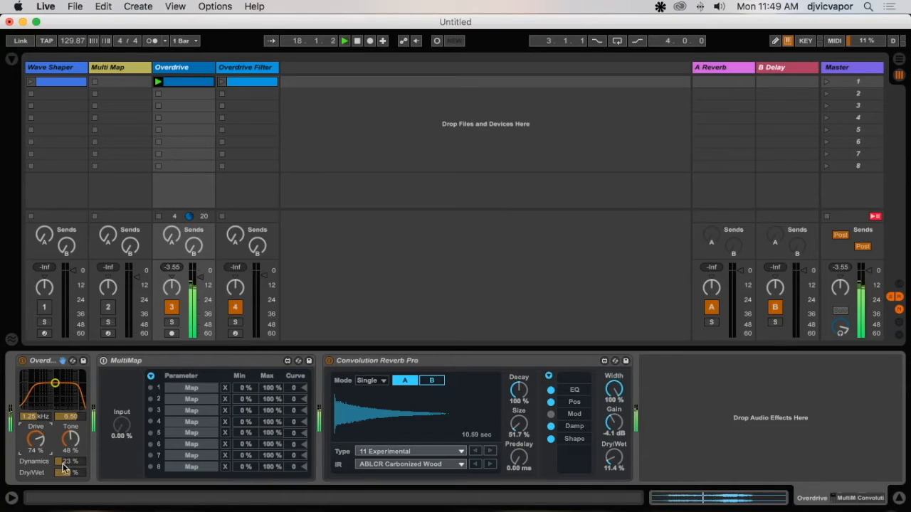
{"action": "left_click_drag", "start_coordinate": [65, 473], "coordinate": [68, 454]}
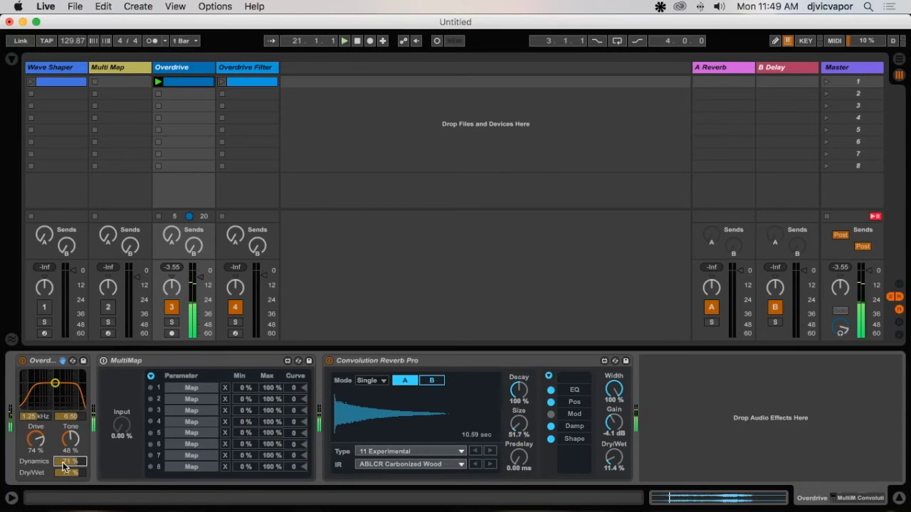
{"action": "left_click_drag", "start_coordinate": [41, 441], "coordinate": [41, 449]}
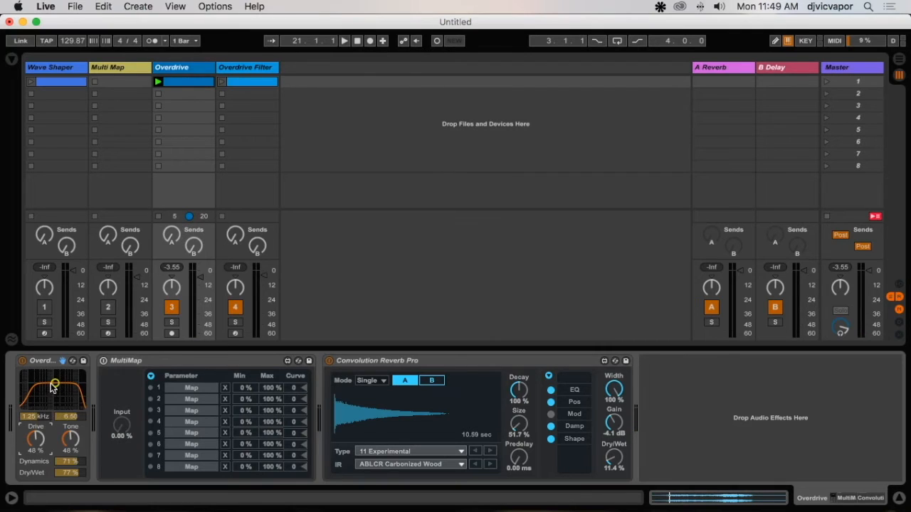
{"action": "key", "text": "space"}
{"action": "mouse_move", "coordinate": [54, 385]}
{"action": "left_mouse_down"}
{"action": "mouse_move", "coordinate": [51, 393]}
{"action": "mouse_move", "coordinate": [71, 400]}
{"action": "mouse_move", "coordinate": [77, 374]}
{"action": "mouse_move", "coordinate": [32, 378]}
{"action": "mouse_move", "coordinate": [26, 389]}
{"action": "mouse_move", "coordinate": [53, 386]}
{"action": "left_mouse_up"}
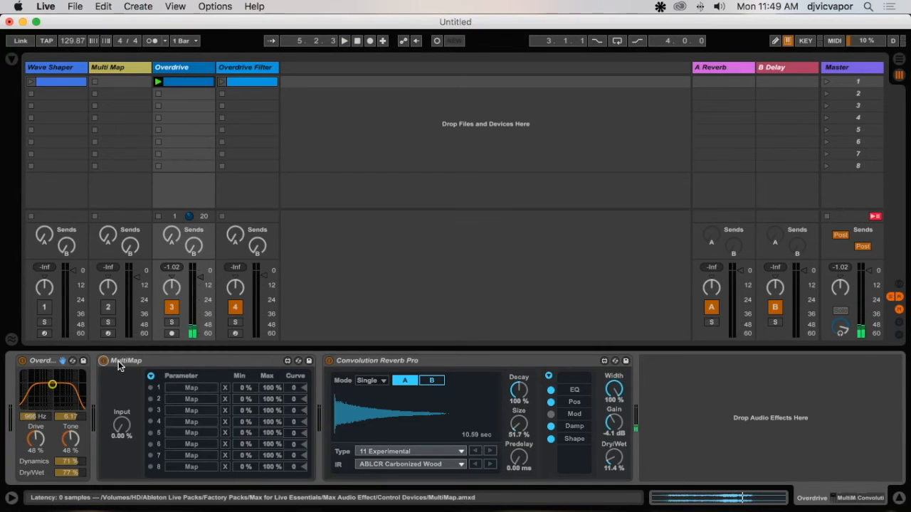
Turn on MultiMap and map its first slot to Overdrive's Drive
{"action": "left_click", "coordinate": [185, 388]}
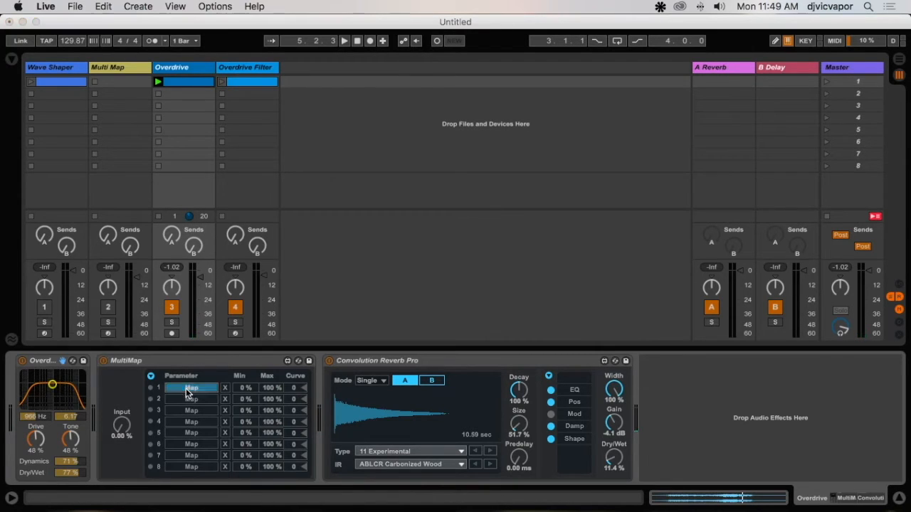
{"action": "left_click", "coordinate": [41, 441]}
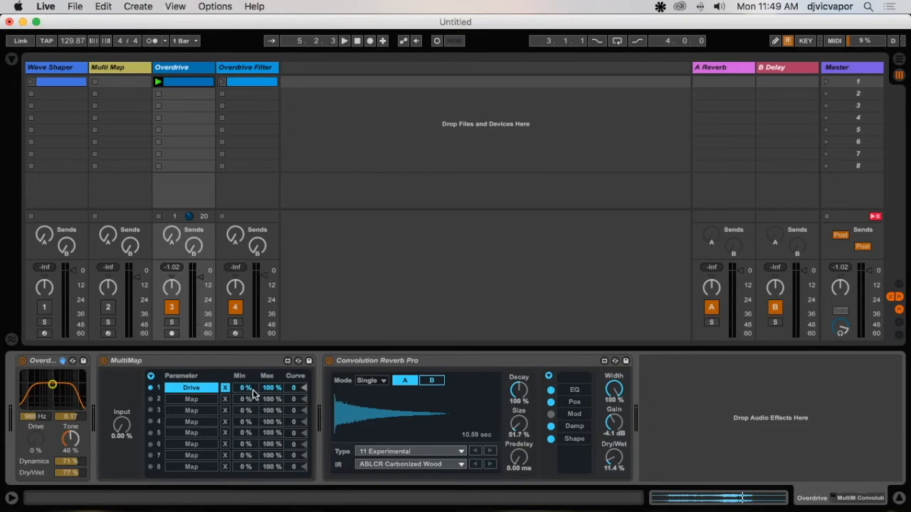
Set the Drive mapping's minimum to 49%, then map MultiMap's second slot to Overdrive's Tone with a 29% minimum
{"action": "left_click_drag", "start_coordinate": [247, 394], "coordinate": [248, 380]}
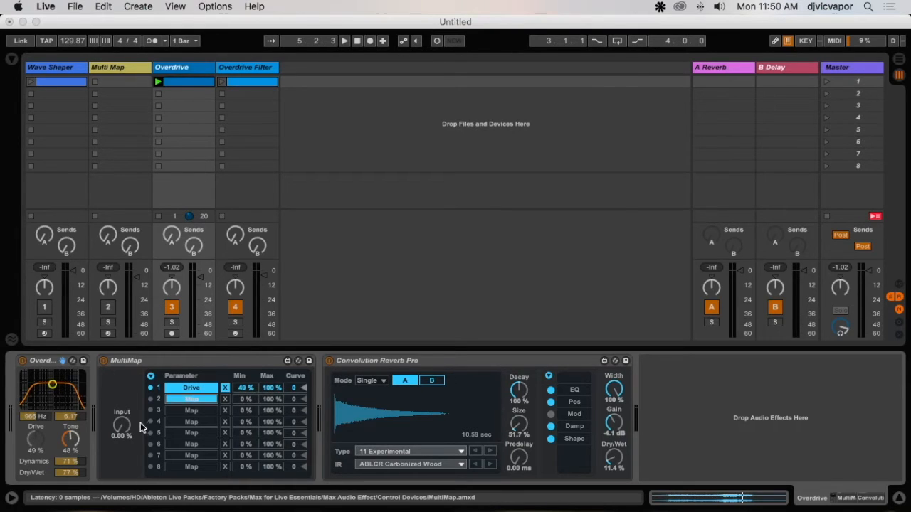
{"action": "left_click", "coordinate": [76, 439]}
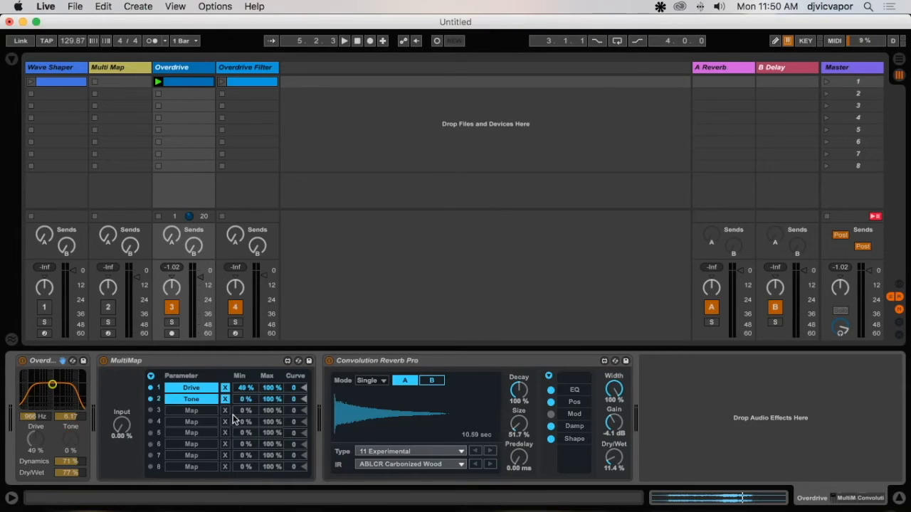
{"action": "left_click_drag", "start_coordinate": [245, 398], "coordinate": [244, 383]}
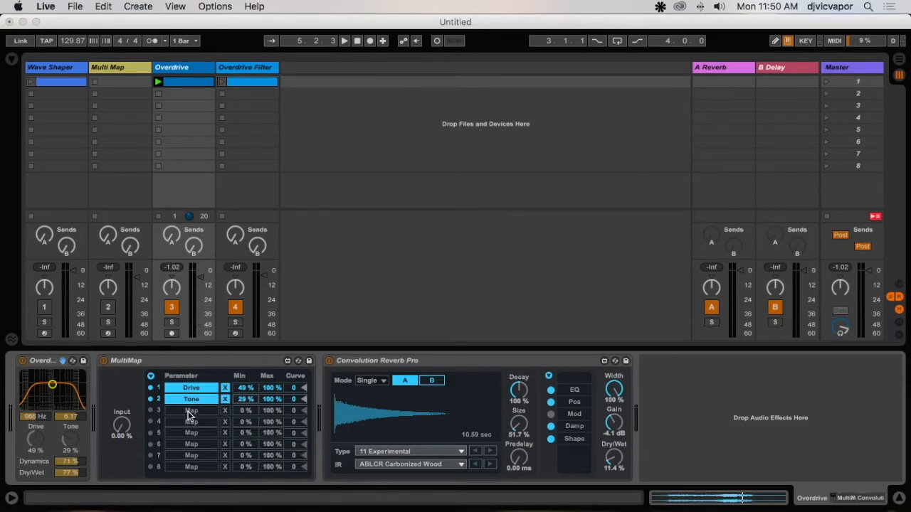
Map MultiMap's third slot to Overdrive's filter frequency with a 27% minimum and the fourth to its filter width with a 46% minimum
{"action": "left_click", "coordinate": [34, 417]}
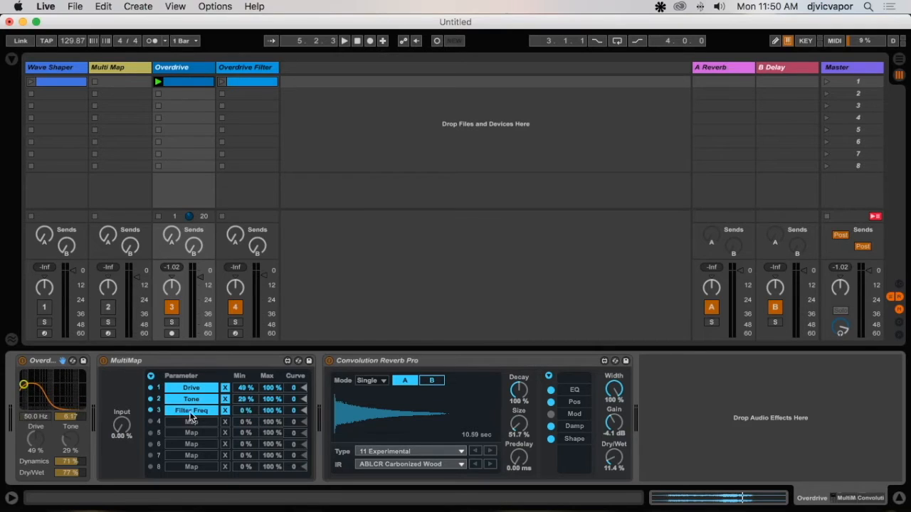
{"action": "left_click_drag", "start_coordinate": [245, 411], "coordinate": [246, 391]}
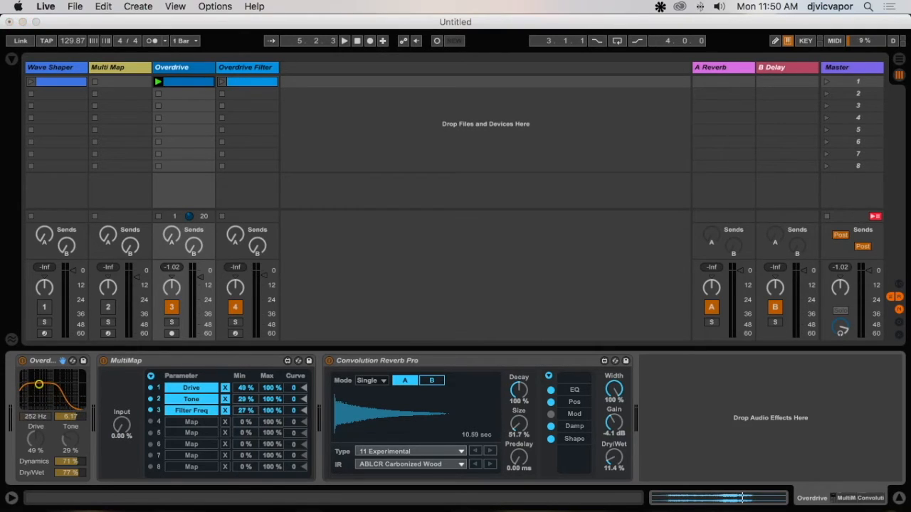
{"action": "left_click", "coordinate": [185, 422]}
{"action": "left_click", "coordinate": [75, 417]}
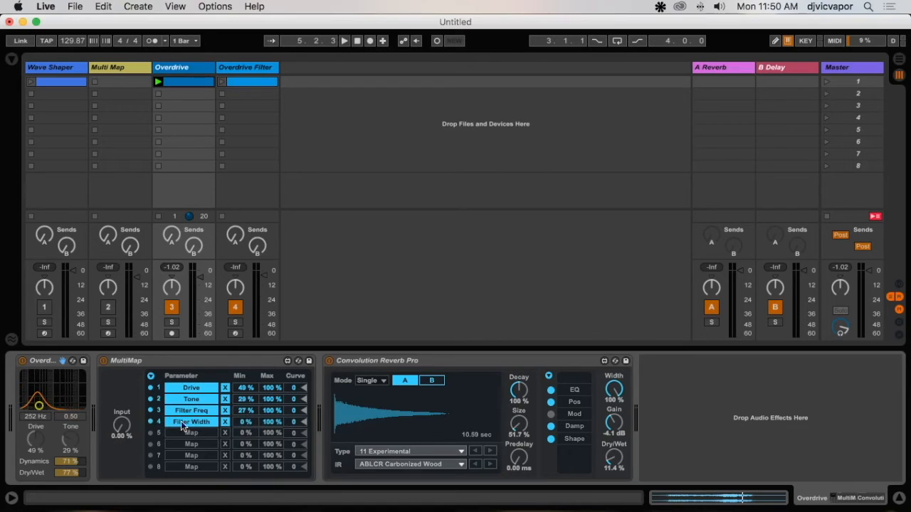
{"action": "left_click_drag", "start_coordinate": [247, 424], "coordinate": [248, 397]}
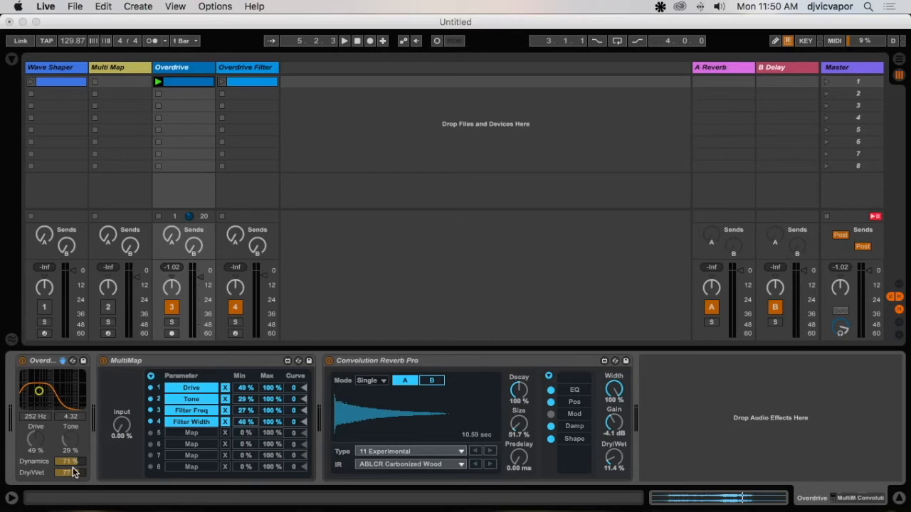
Map MultiMap's fifth slot to Overdrive's Dynamics with a 58% minimum and the sixth to Dry/Wet with a 28% minimum
{"action": "left_click", "coordinate": [193, 434]}
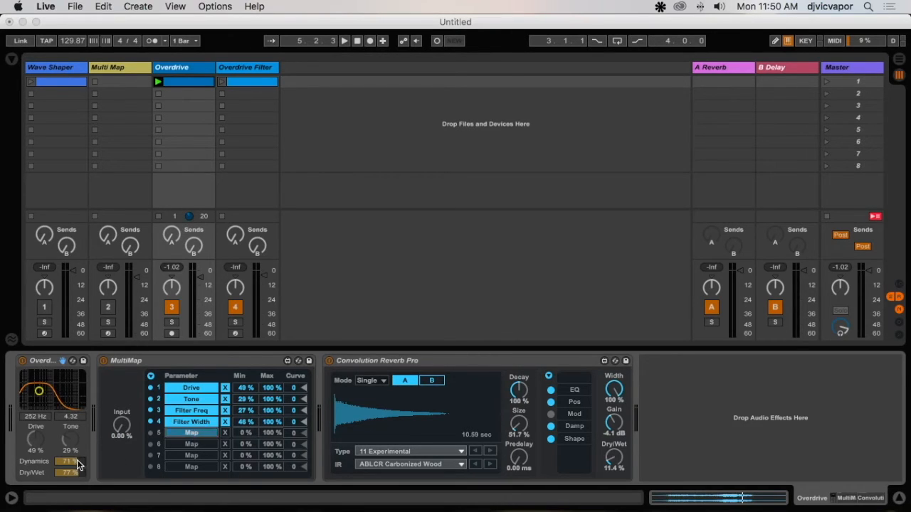
{"action": "left_click", "coordinate": [78, 459]}
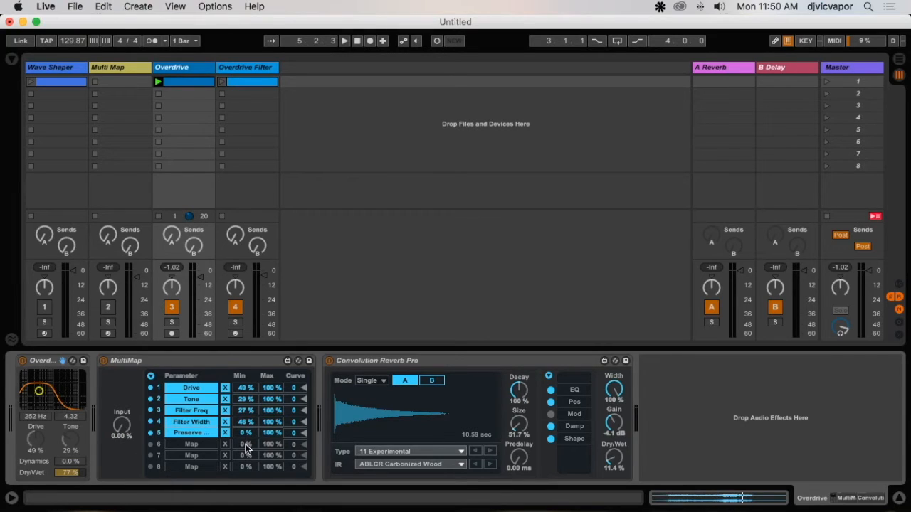
{"action": "left_click_drag", "start_coordinate": [245, 436], "coordinate": [245, 424]}
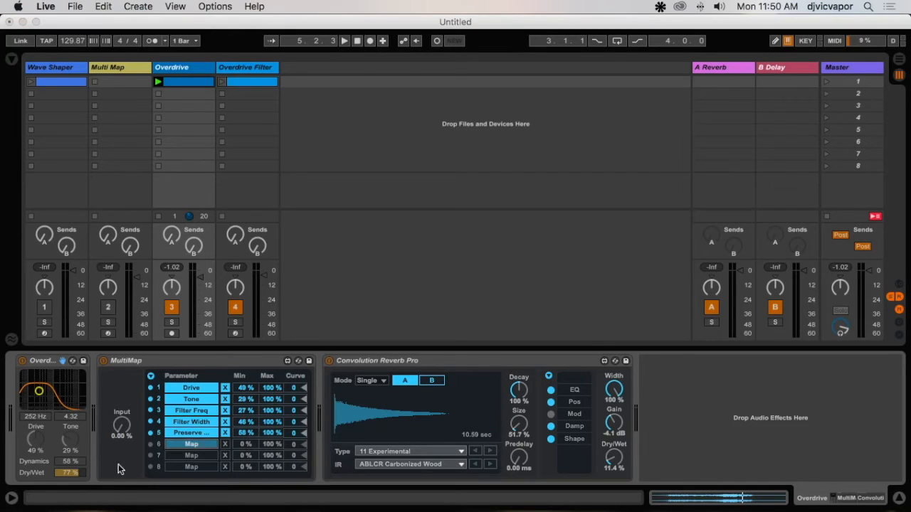
{"action": "left_click", "coordinate": [78, 473]}
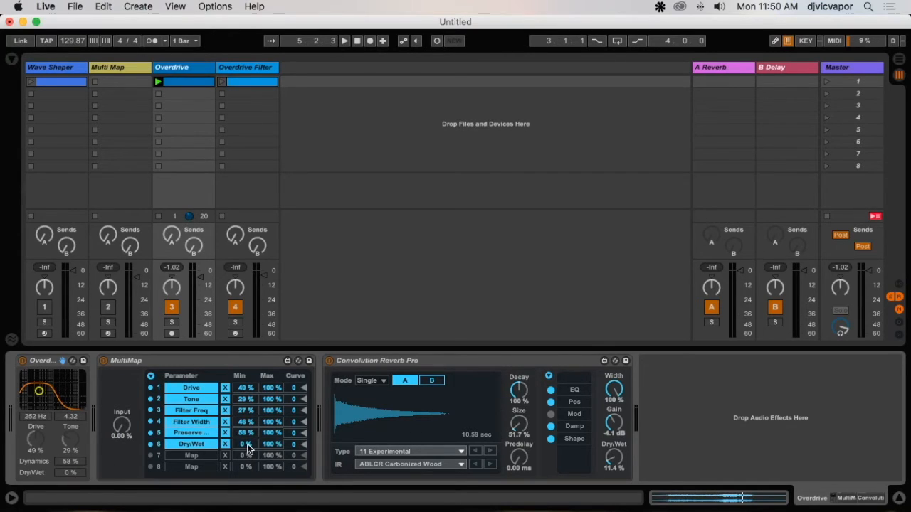
{"action": "mouse_move", "coordinate": [248, 448]}
{"action": "left_mouse_down"}
{"action": "mouse_move", "coordinate": [247, 434]}
{"action": "mouse_move", "coordinate": [245, 455]}
{"action": "left_mouse_up"}
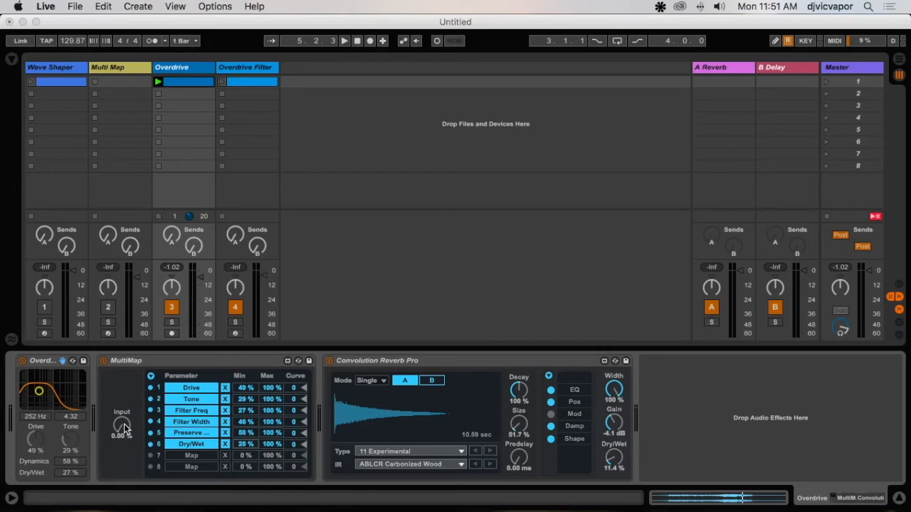
Reverse Tone's MultiMap range to 100% minimum and 27% maximum, sweeping Input during playback before and after the change and ending at 82%
{"action": "key", "text": "space"}
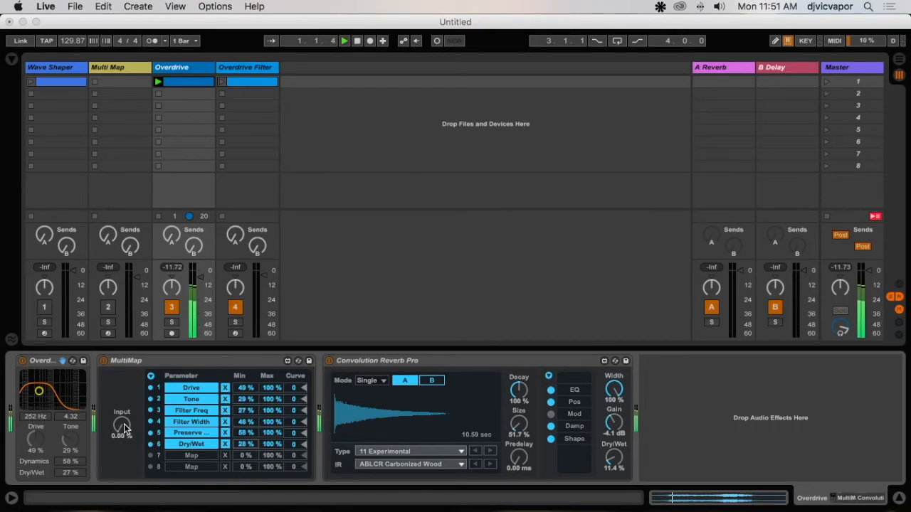
{"action": "left_click_drag", "start_coordinate": [124, 427], "coordinate": [123, 387]}
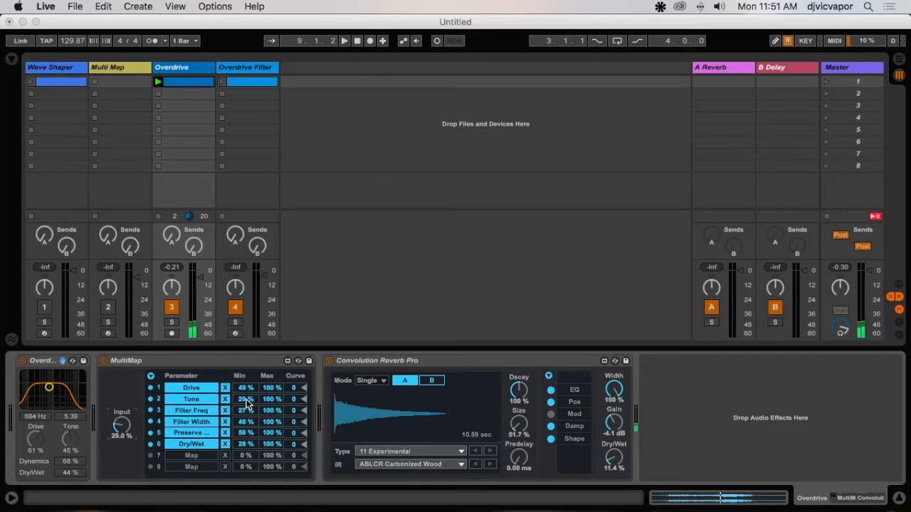
{"action": "left_click_drag", "start_coordinate": [247, 404], "coordinate": [269, 417]}
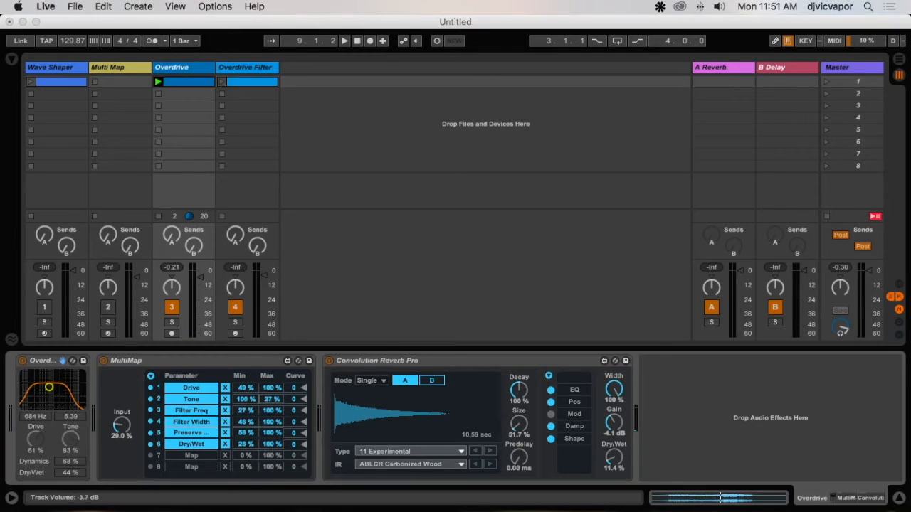
{"action": "left_click", "coordinate": [36, 437]}
{"action": "key", "text": "space"}
{"action": "left_click_drag", "start_coordinate": [121, 427], "coordinate": [121, 402]}
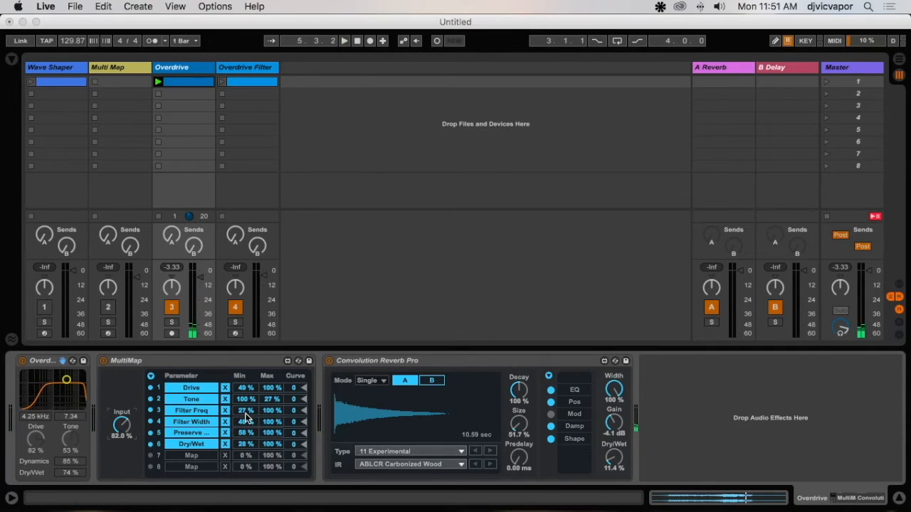
Reverse the Filter Freq range to 100% minimum and 18% maximum, and sweep MultiMap's Input during playback down to 20%
{"action": "left_click_drag", "start_coordinate": [245, 412], "coordinate": [246, 377]}
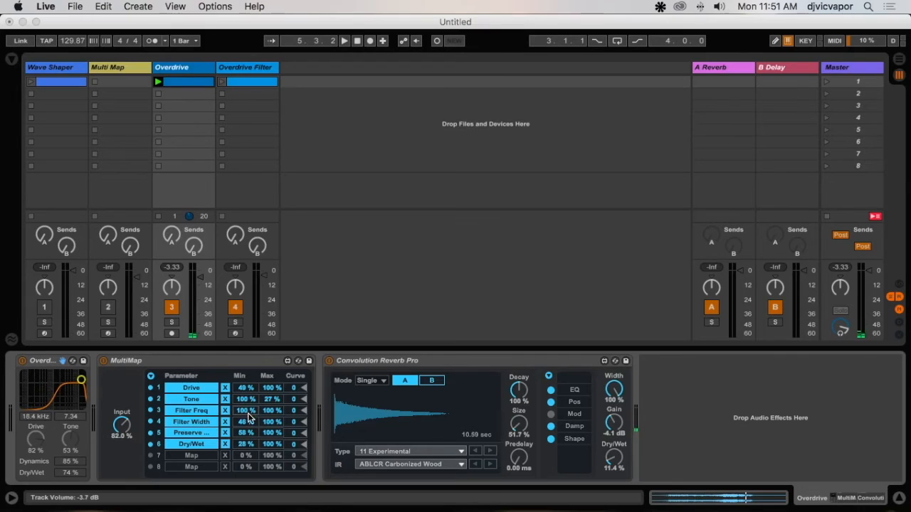
{"action": "left_click_drag", "start_coordinate": [271, 411], "coordinate": [270, 434]}
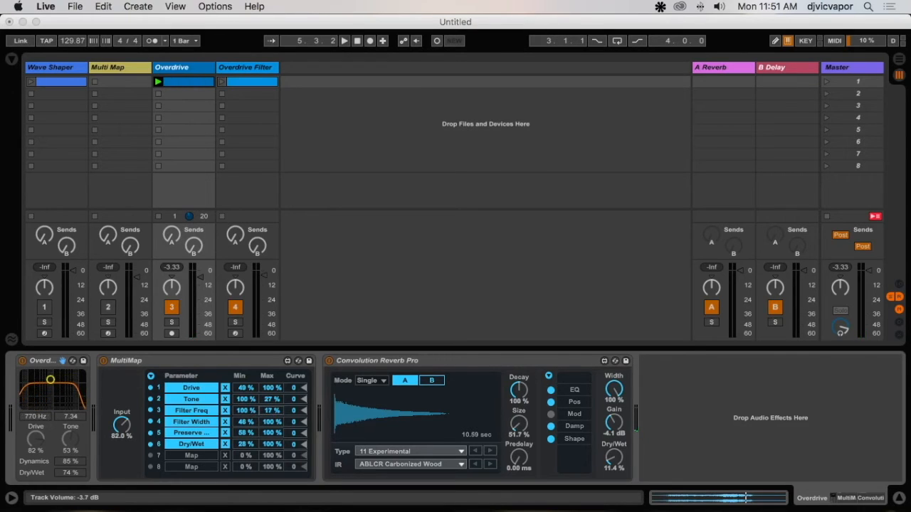
{"action": "key", "text": "space"}
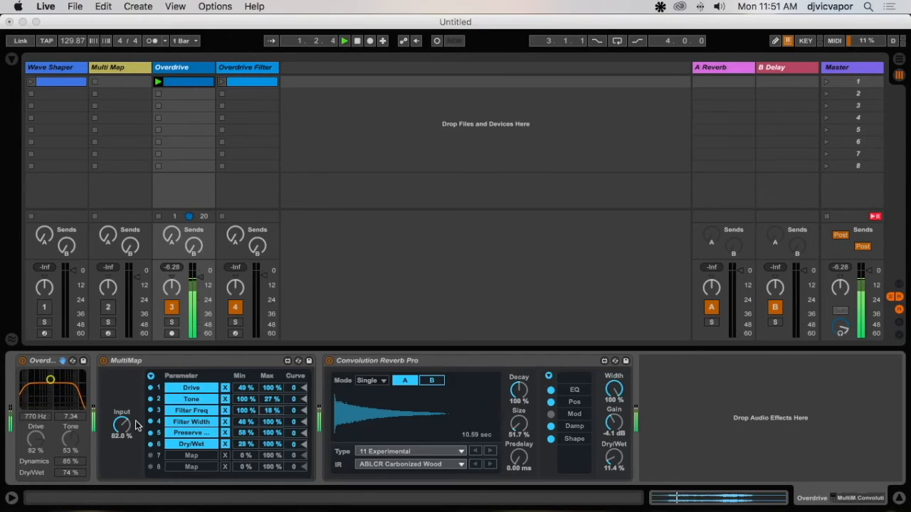
{"action": "left_click_drag", "start_coordinate": [124, 424], "coordinate": [124, 472]}
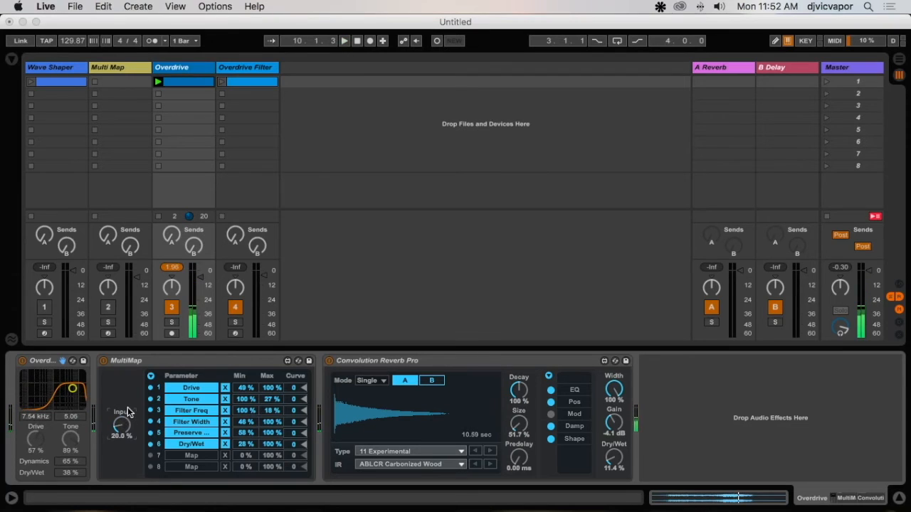
Turn off MultiMap, Overdrive and Convolution Reverb Pro, and stop the Overdrive track's clip
{"action": "left_click", "coordinate": [104, 362]}
{"action": "left_click", "coordinate": [22, 361]}
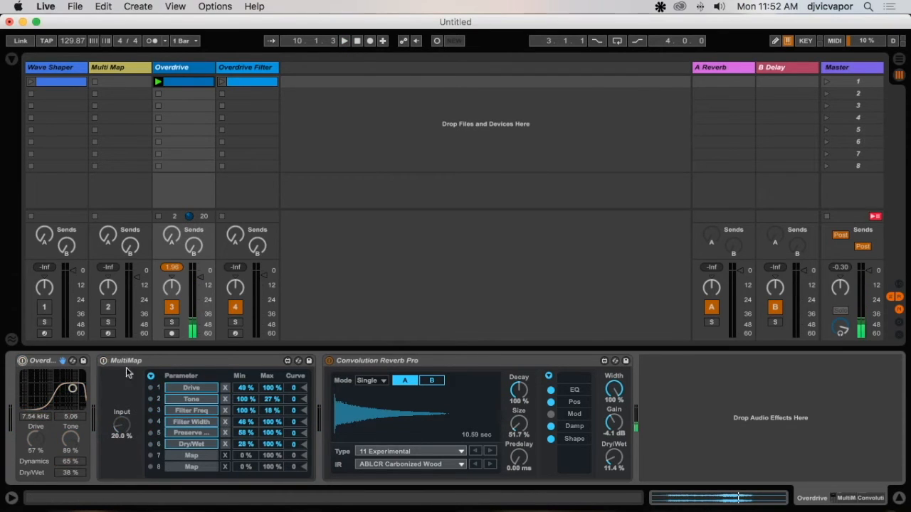
{"action": "left_click", "coordinate": [328, 361]}
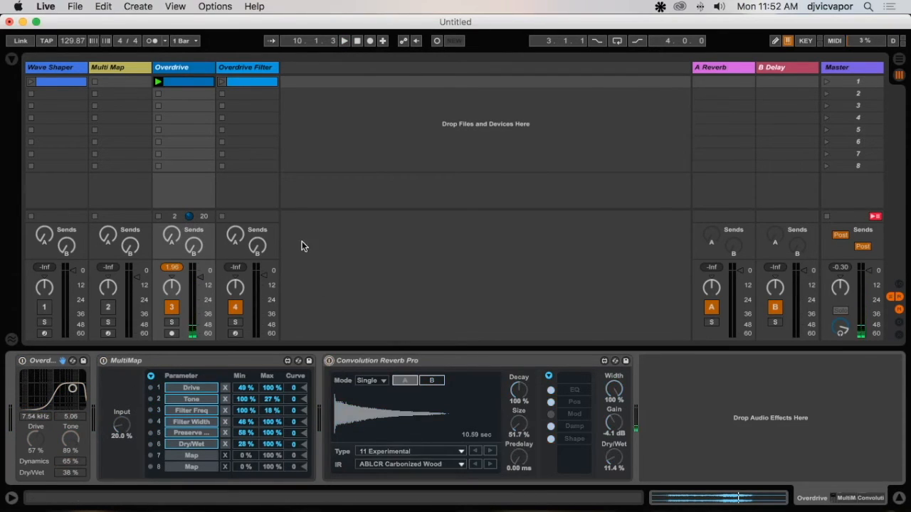
{"action": "left_click", "coordinate": [159, 93]}
Select the Overdrive Filter track, turn on its Serum instrument and launch its clip
{"action": "left_click", "coordinate": [241, 71]}
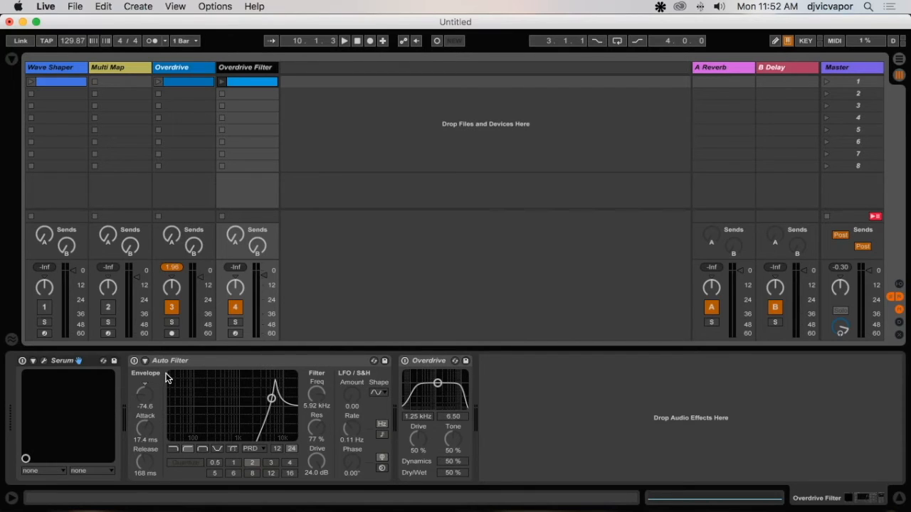
{"action": "left_click", "coordinate": [21, 367]}
{"action": "left_click", "coordinate": [22, 361]}
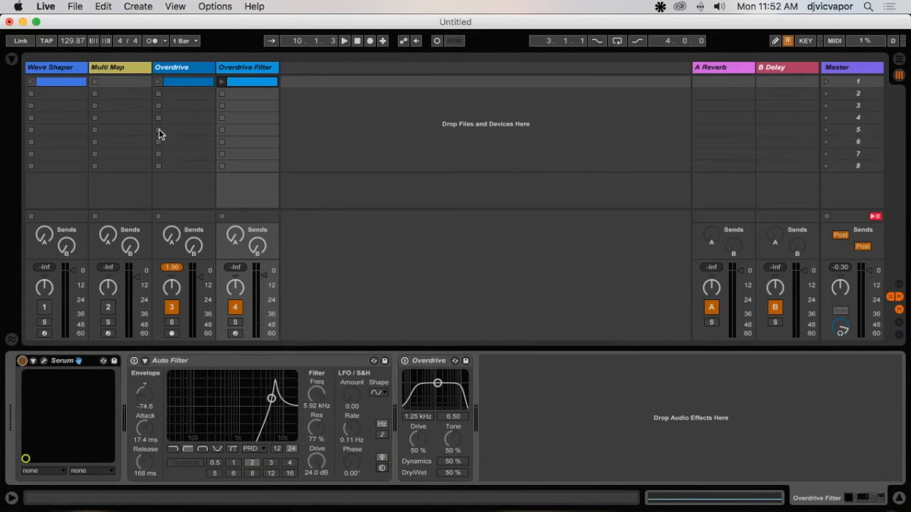
{"action": "left_click", "coordinate": [222, 81]}
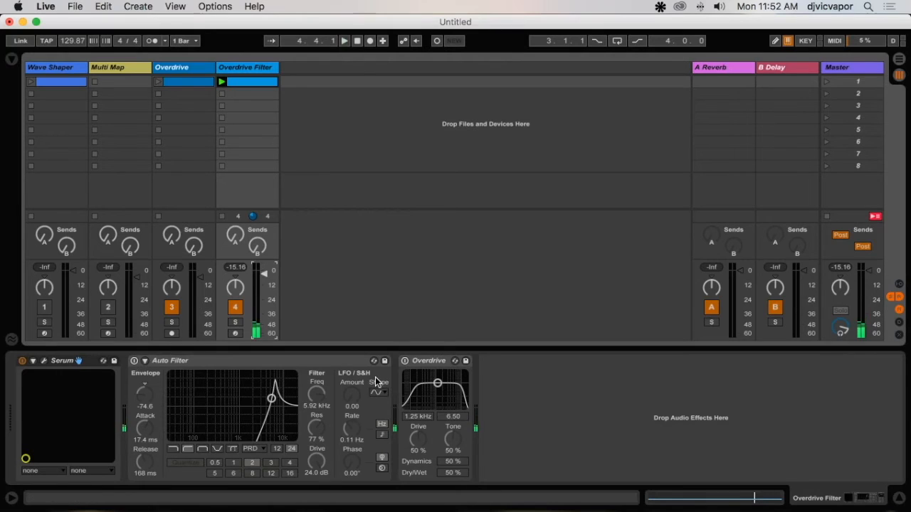
Turn on Overdrive and, during playback, set Dry/Wet to 72%, Drive to 60% and its filter to 966 Hz with bandwidth 5.61
{"action": "left_click", "coordinate": [404, 362]}
{"action": "left_click", "coordinate": [404, 362]}
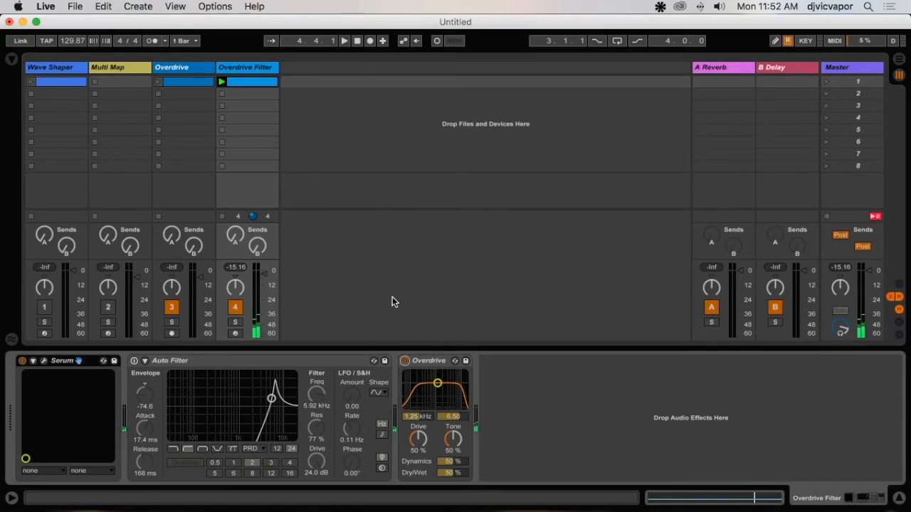
{"action": "key", "text": "space"}
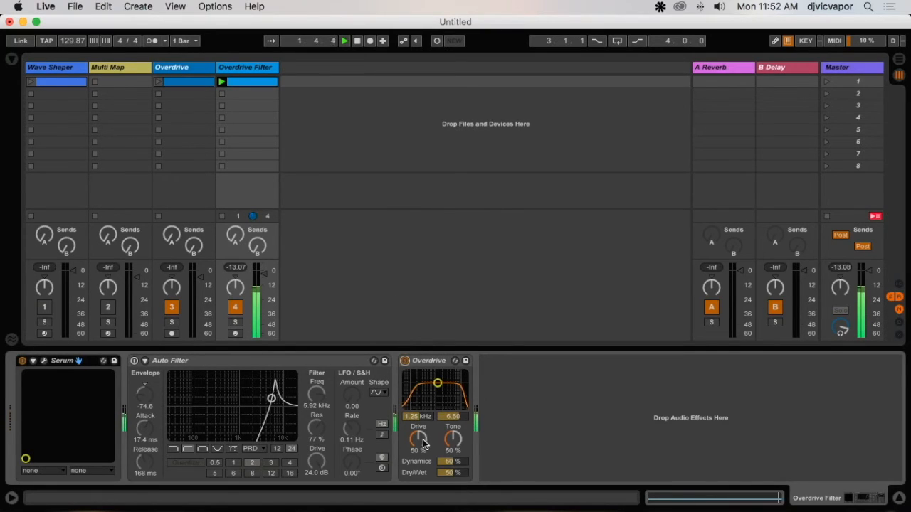
{"action": "left_click_drag", "start_coordinate": [444, 474], "coordinate": [420, 446]}
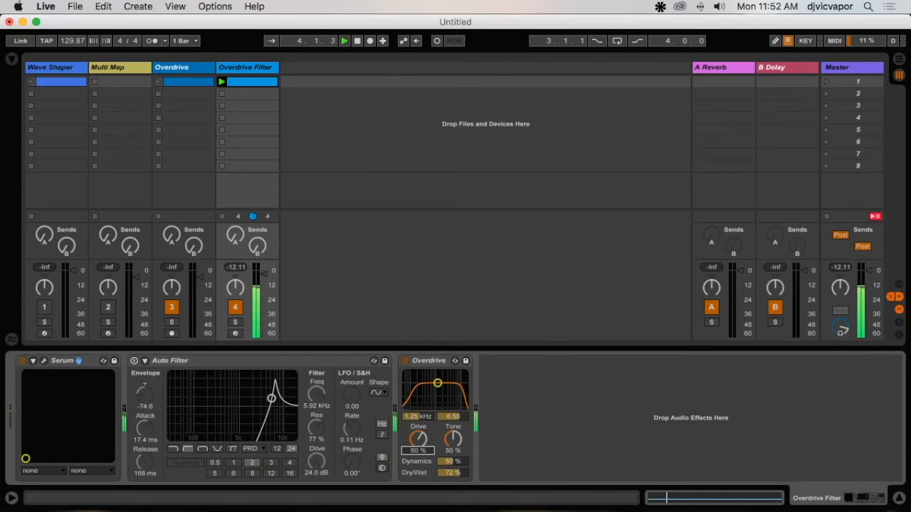
{"action": "mouse_move", "coordinate": [437, 384]}
{"action": "left_mouse_down"}
{"action": "mouse_move", "coordinate": [417, 395]}
{"action": "mouse_move", "coordinate": [437, 378]}
{"action": "mouse_move", "coordinate": [454, 381]}
{"action": "mouse_move", "coordinate": [433, 385]}
{"action": "left_mouse_up"}
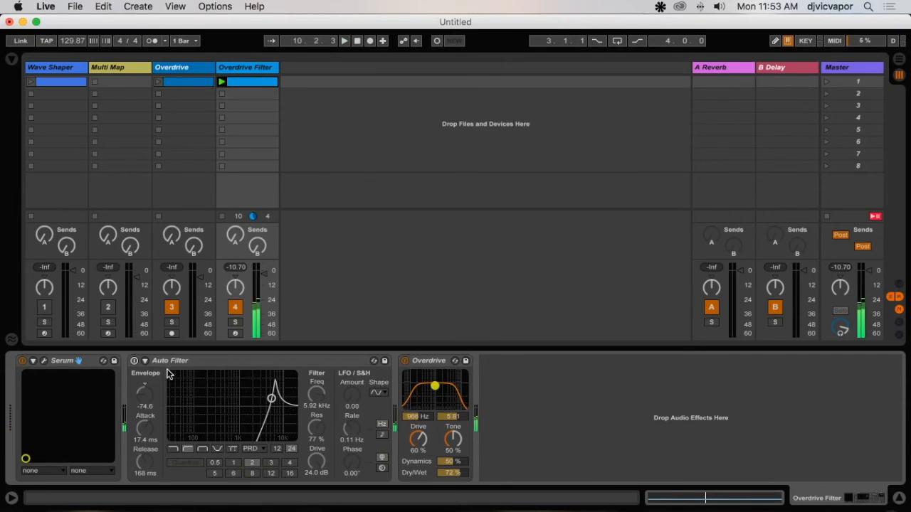
Turn on Auto Filter, set its LFO shape to sample and hold, and keep the PRD filter circuit
{"action": "left_click", "coordinate": [134, 361]}
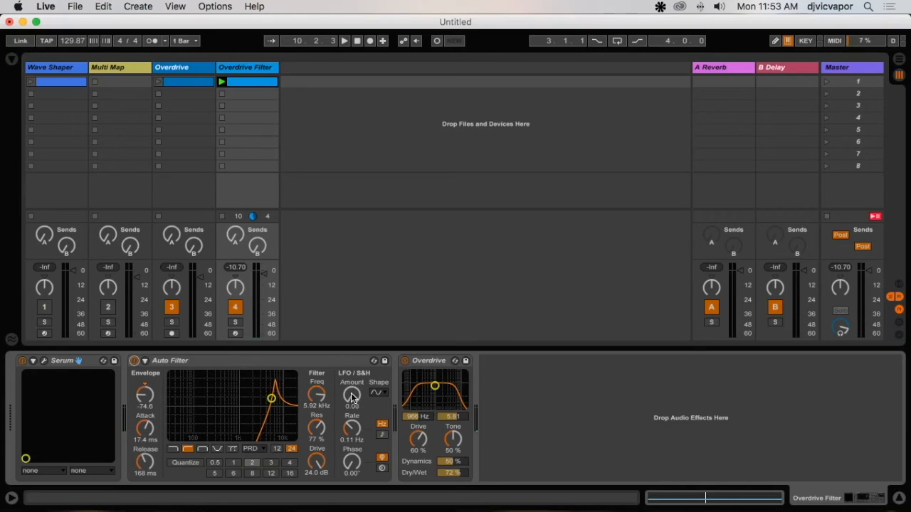
{"action": "left_click", "coordinate": [377, 393]}
{"action": "left_click", "coordinate": [380, 463]}
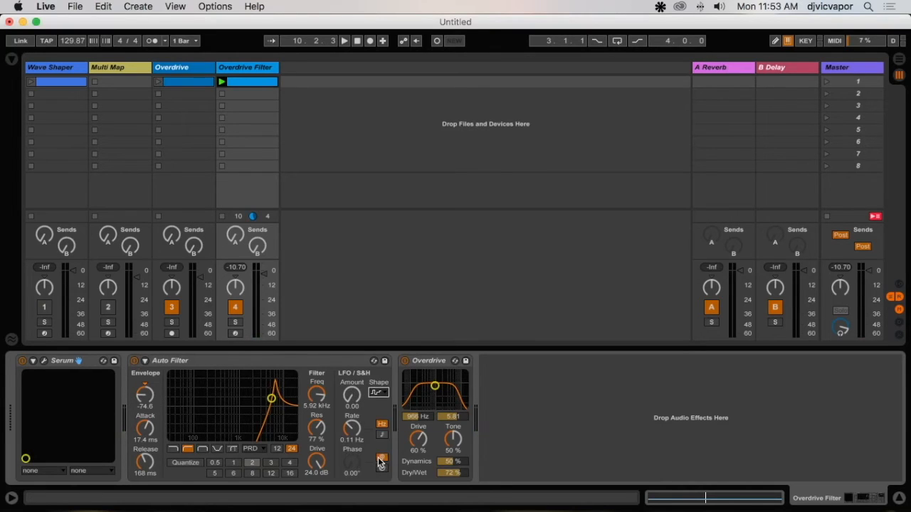
{"action": "left_click_drag", "start_coordinate": [352, 396], "coordinate": [352, 431]}
{"action": "left_click", "coordinate": [254, 449]}
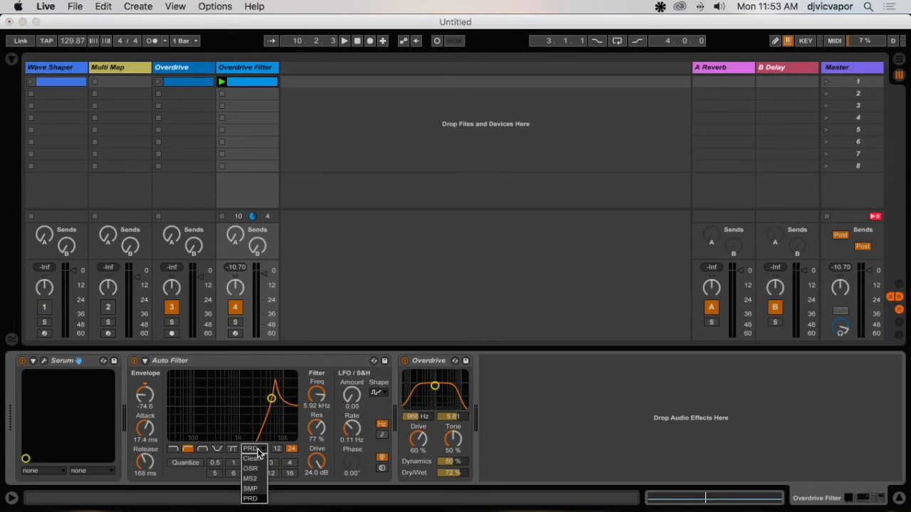
{"action": "left_click", "coordinate": [261, 500]}
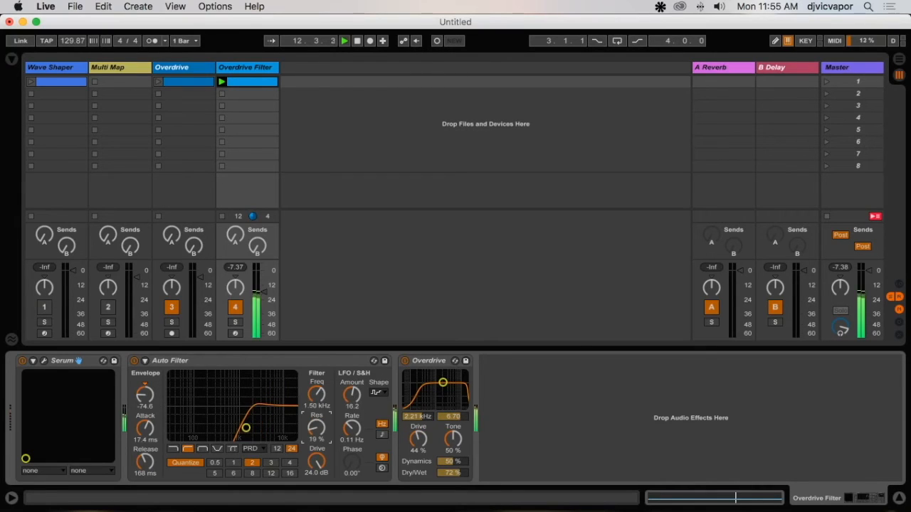
Set Auto Filter's frequency to 344 Hz and LFO amount to 9.05, and Overdrive's Drive to 67% and Dry/Wet to 41%
{"action": "left_click_drag", "start_coordinate": [316, 395], "coordinate": [316, 427]}
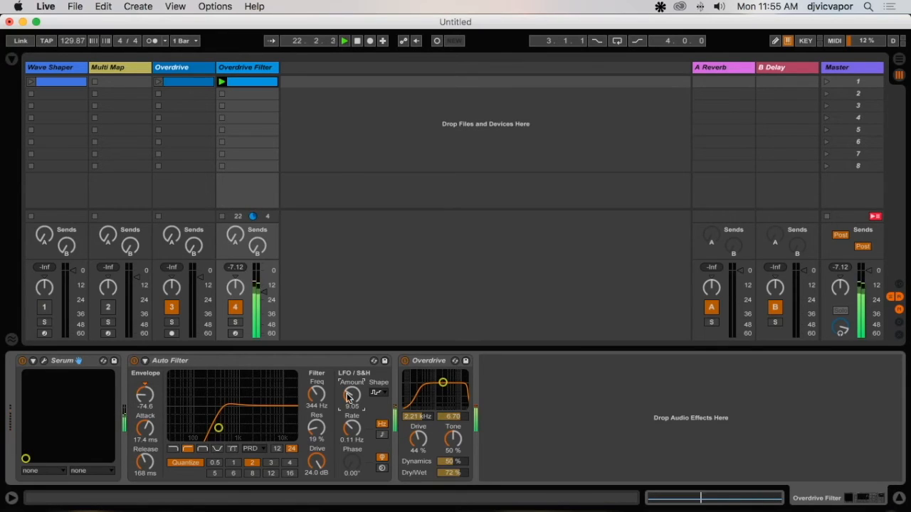
{"action": "left_click_drag", "start_coordinate": [418, 439], "coordinate": [418, 432]}
{"action": "left_click_drag", "start_coordinate": [449, 472], "coordinate": [450, 475]}
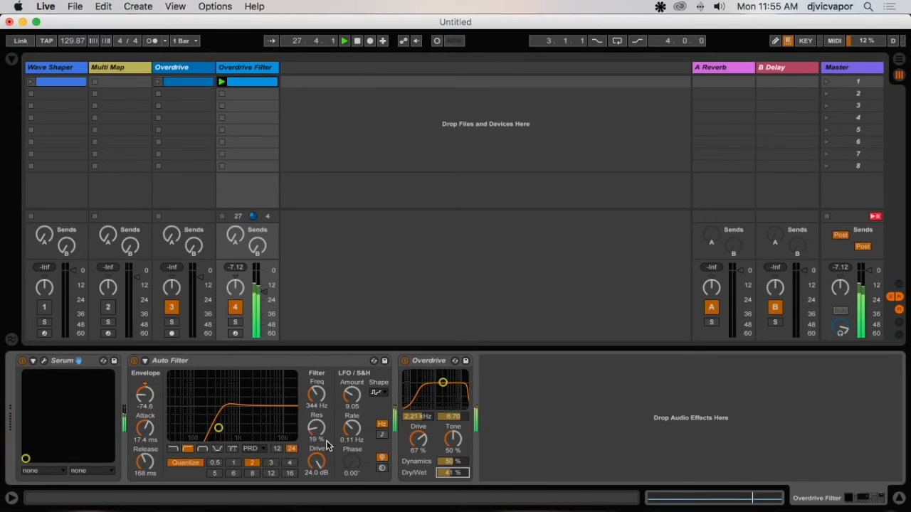
Set Auto Filter's slope to 12 dB, its frequency to 2.55 kHz, resonance to 32% and LFO amount to 12.6
{"action": "left_click", "coordinate": [279, 449]}
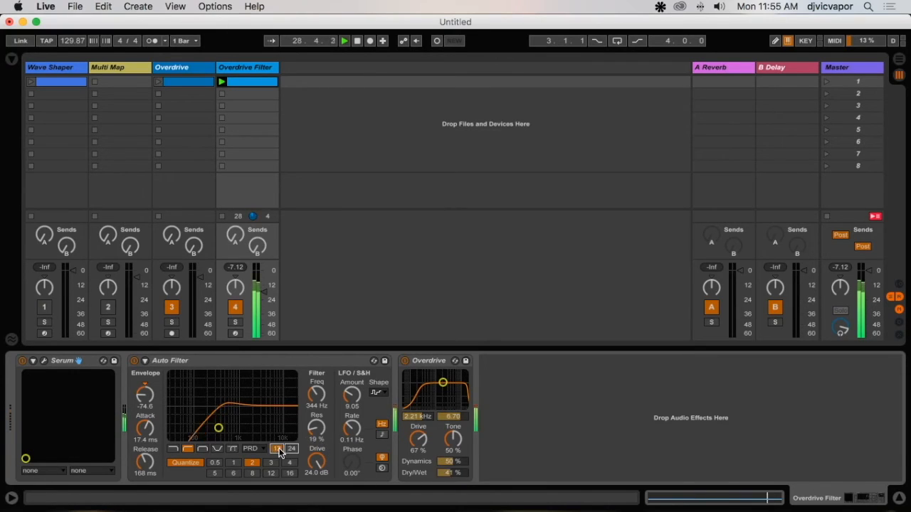
{"action": "left_click_drag", "start_coordinate": [315, 427], "coordinate": [351, 388]}
{"action": "left_click", "coordinate": [351, 395]}
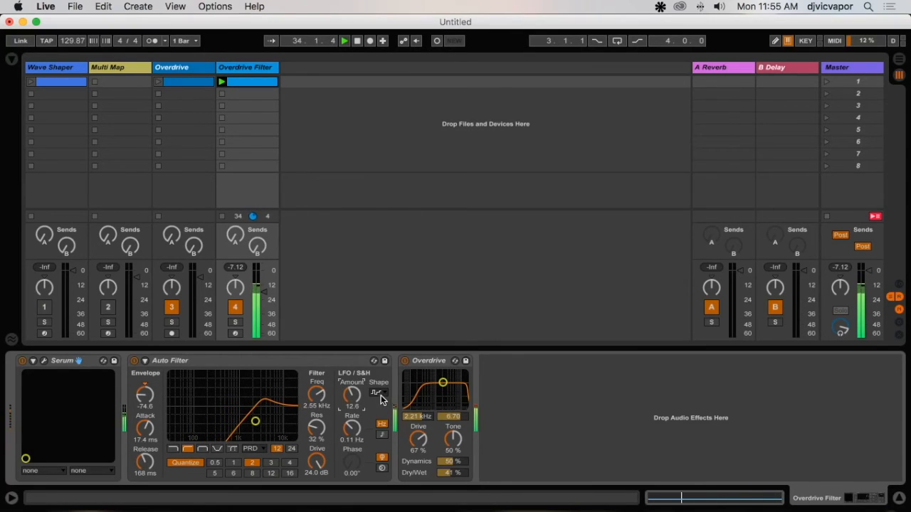
Switch Auto Filter's LFO shape to sine, and set frequency to 278 Hz, resonance to 67% and LFO amount to 16.4
{"action": "left_click", "coordinate": [378, 394]}
{"action": "left_click", "coordinate": [381, 405]}
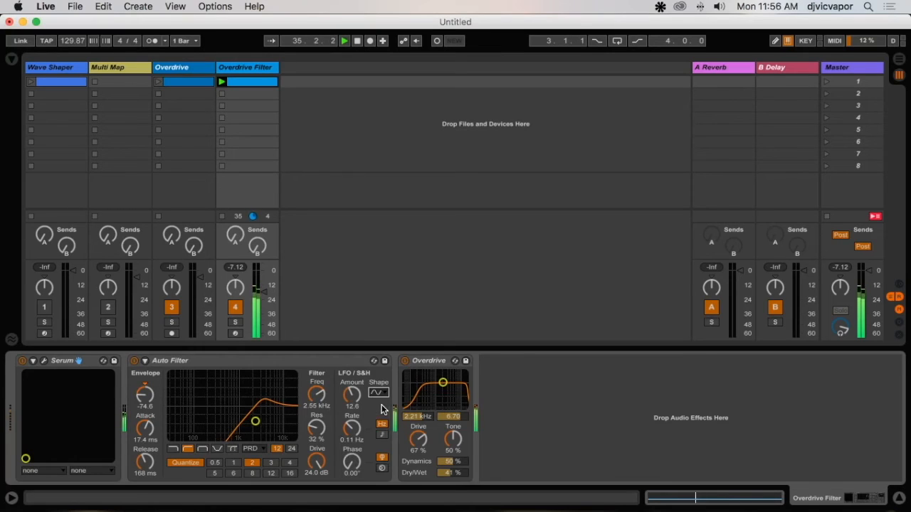
{"action": "left_click_drag", "start_coordinate": [351, 395], "coordinate": [317, 414]}
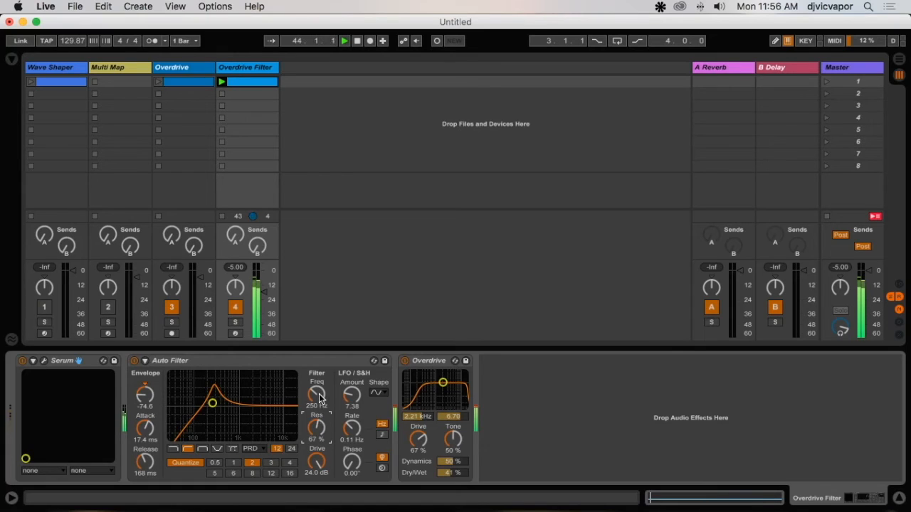
{"action": "left_click_drag", "start_coordinate": [320, 398], "coordinate": [351, 387]}
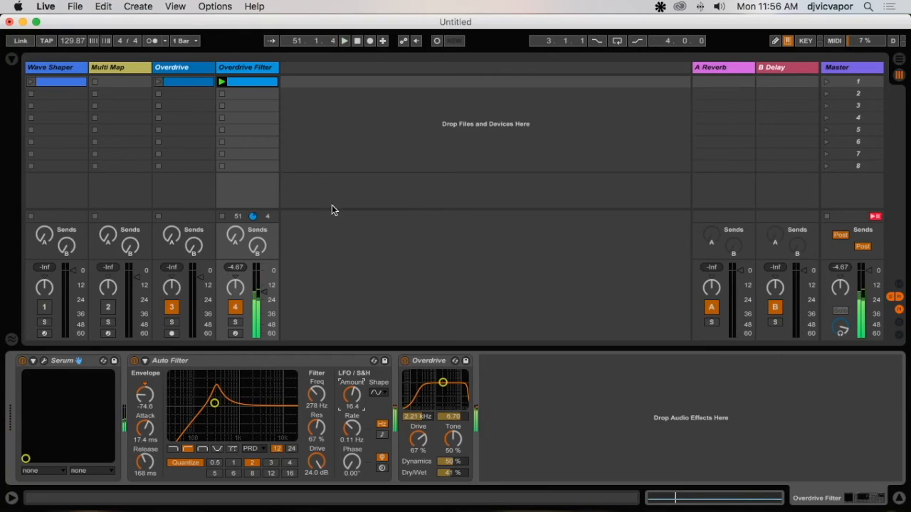
Stop the Overdrive Filter track's clip and turn off its Auto Filter and Overdrive effects
{"action": "left_click", "coordinate": [222, 105]}
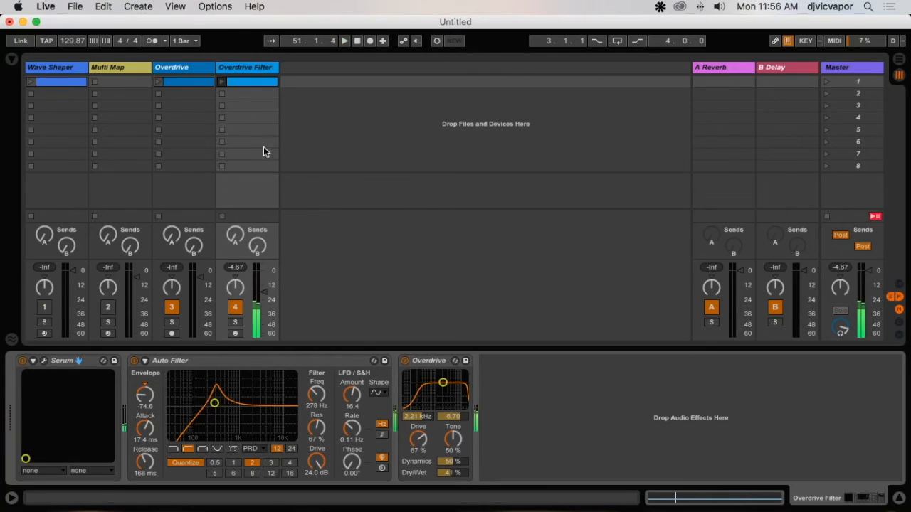
{"action": "left_click", "coordinate": [134, 361]}
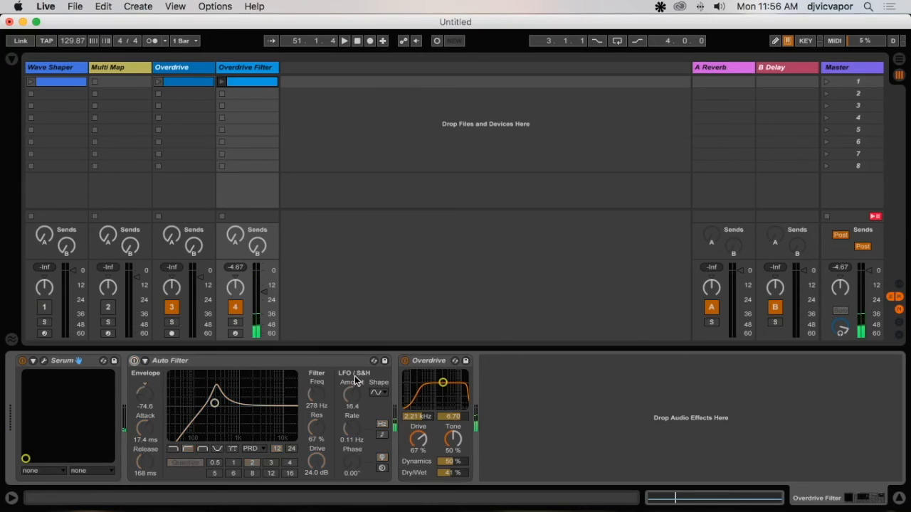
{"action": "left_click", "coordinate": [405, 360]}
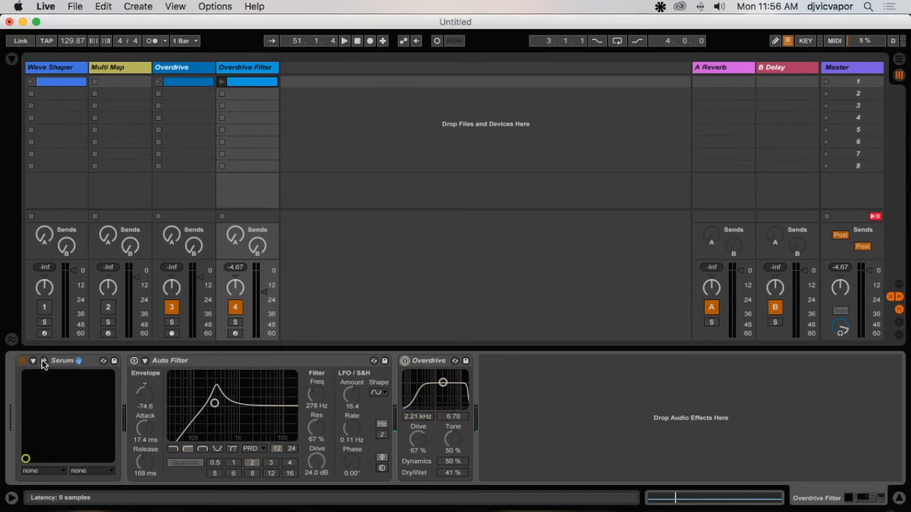
Duplicate the Overdrive Filter track and turn off Serum
{"action": "right_click", "coordinate": [246, 67]}
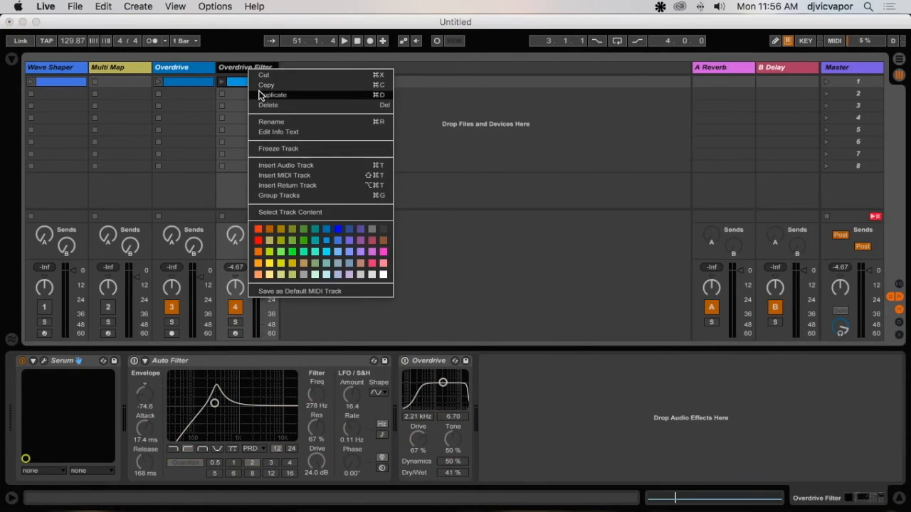
{"action": "left_click", "coordinate": [260, 96]}
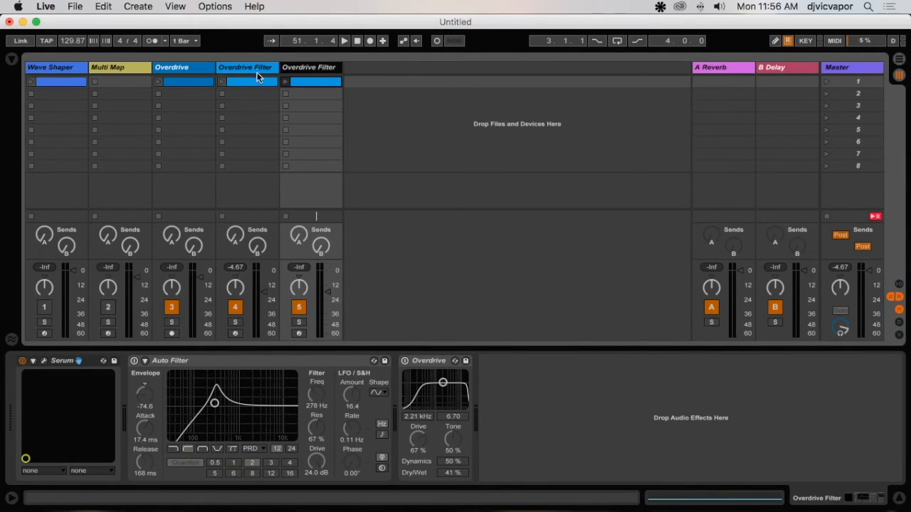
{"action": "left_click", "coordinate": [22, 364]}
{"action": "left_click", "coordinate": [22, 362]}
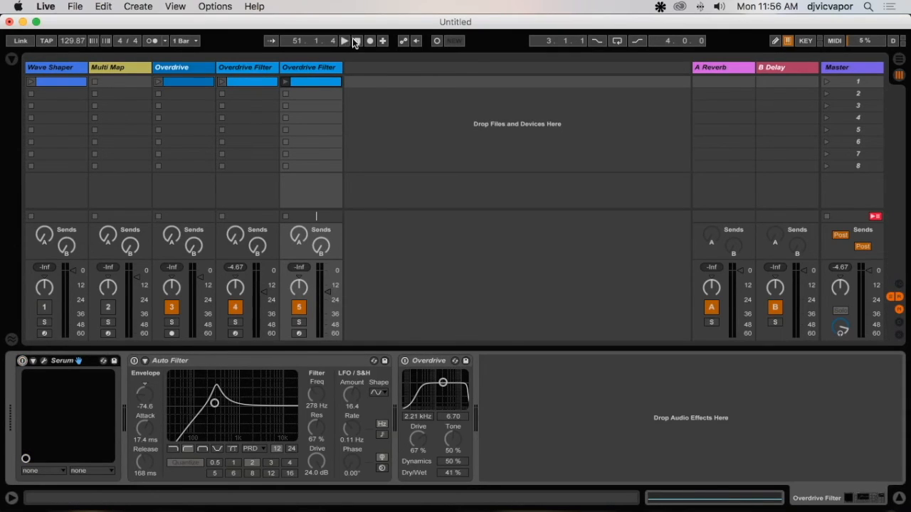
With the transport stopped, delete Auto Filter and Overdrive from the duplicated track, leaving only Serum
{"action": "left_click", "coordinate": [308, 67]}
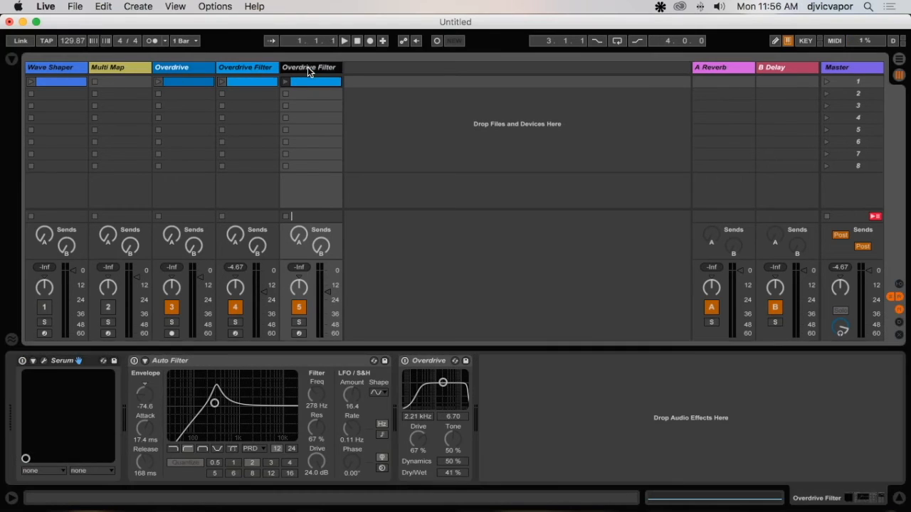
{"action": "left_click", "coordinate": [288, 357]}
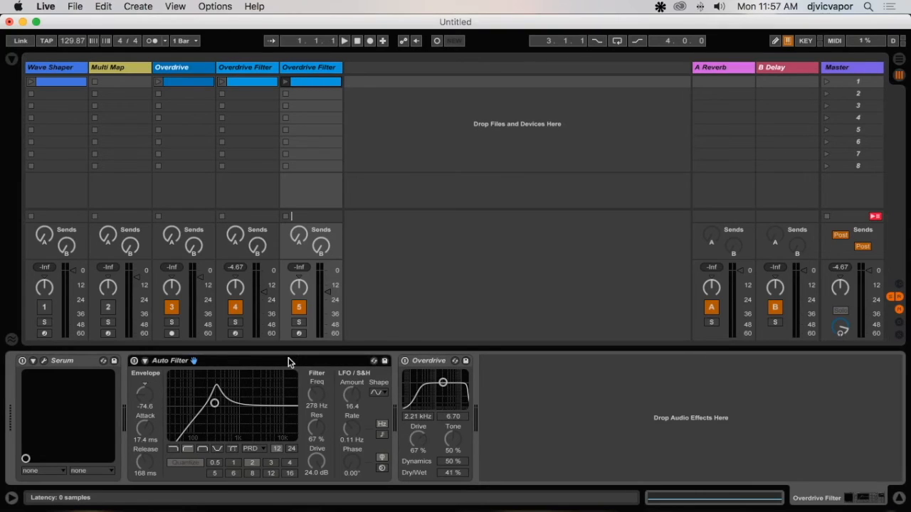
{"action": "key", "text": "Delete"}
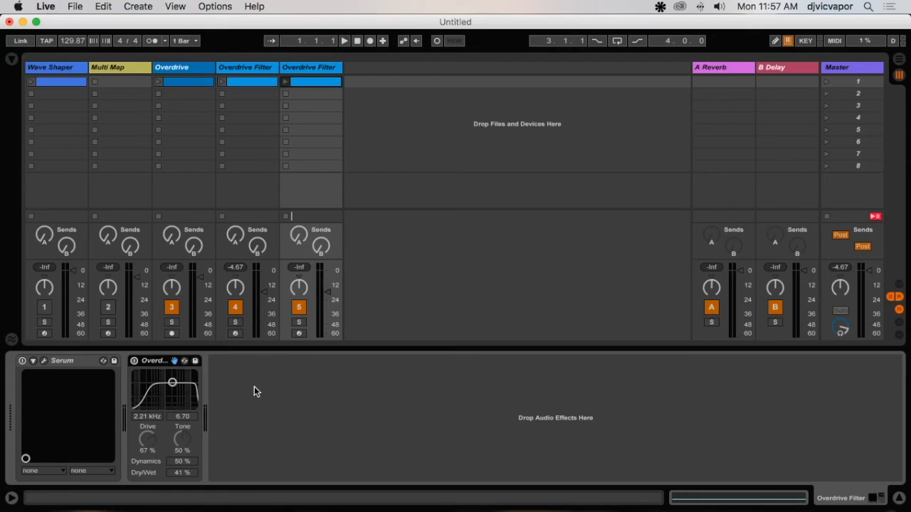
{"action": "key", "text": "Delete"}
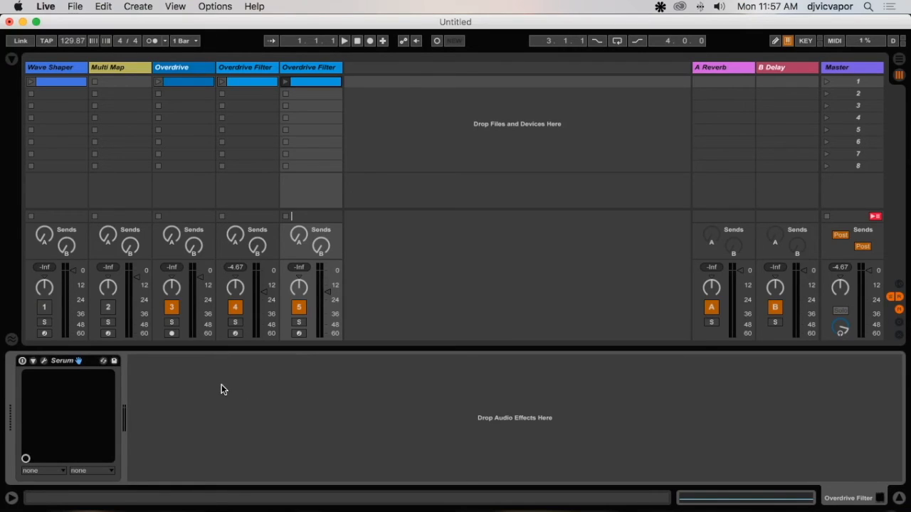
{"action": "left_click", "coordinate": [222, 384]}
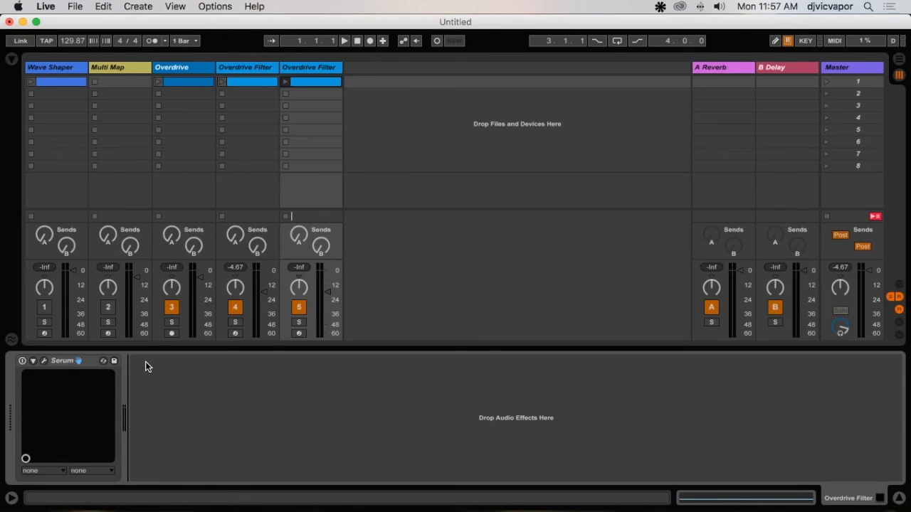
Add a Saturator from the audio effects library after Serum on the duplicated track
{"action": "left_click", "coordinate": [13, 59]}
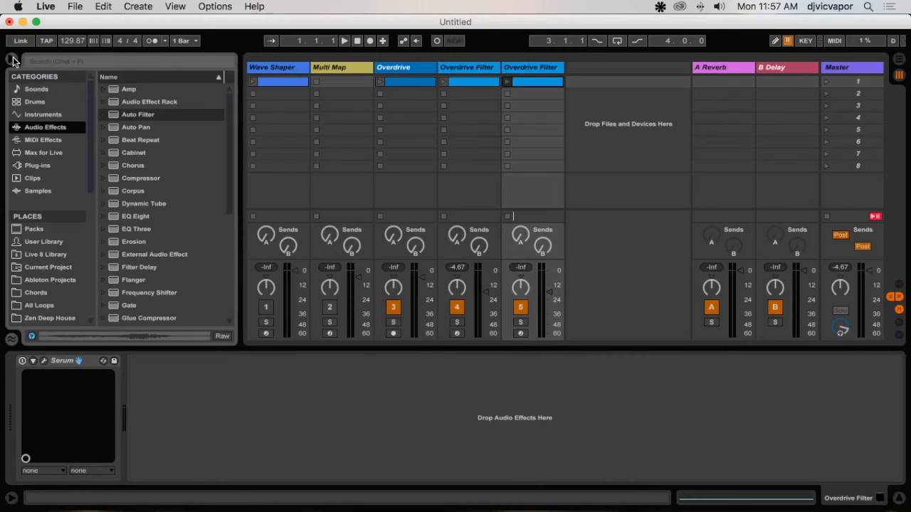
{"action": "scroll", "coordinate": [110, 263], "scroll_direction": "down", "scroll_amount": 5}
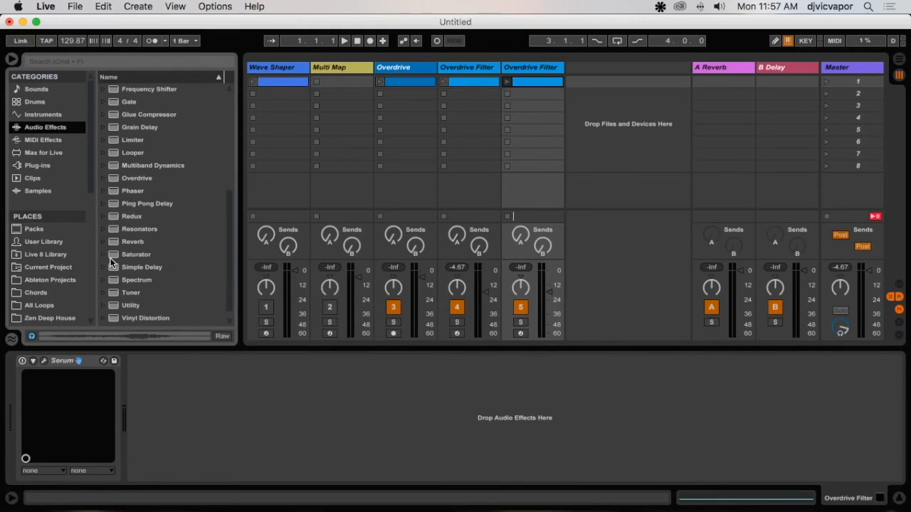
{"action": "left_click", "coordinate": [115, 255]}
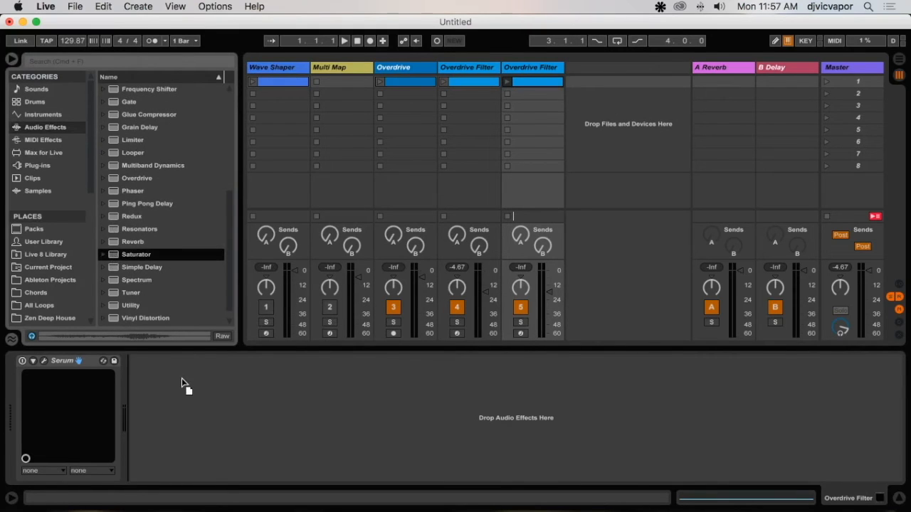
{"action": "left_click_drag", "start_coordinate": [184, 384], "coordinate": [182, 383]}
Group the Saturator into an Audio Effect Rack and show the rack's chain list
{"action": "right_click", "coordinate": [171, 362]}
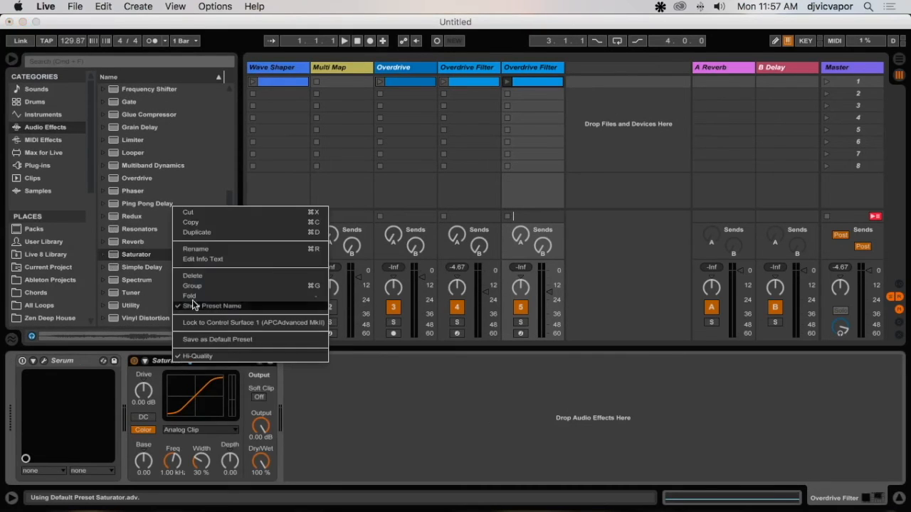
{"action": "left_click", "coordinate": [191, 287]}
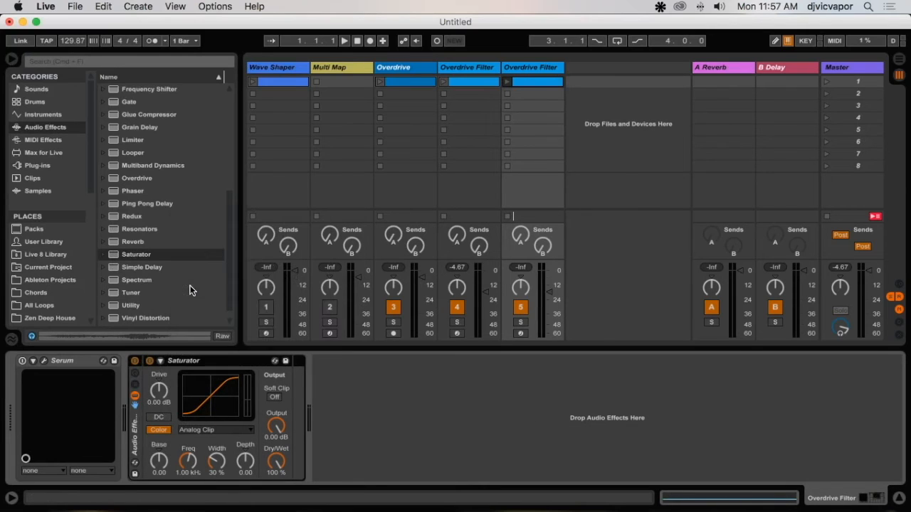
{"action": "left_click", "coordinate": [135, 391]}
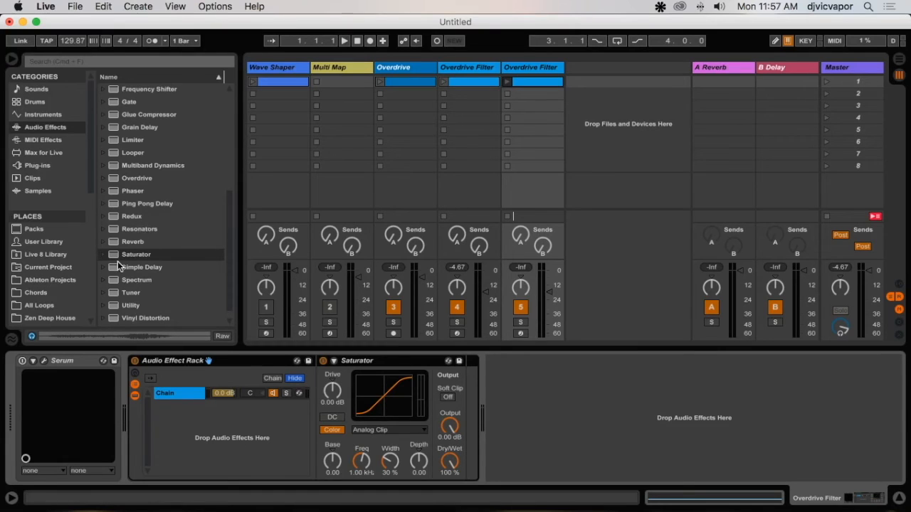
Insert Multiband Dynamics before the Saturator in the rack's chain
{"action": "scroll", "coordinate": [117, 276], "scroll_direction": "up", "scroll_amount": 5}
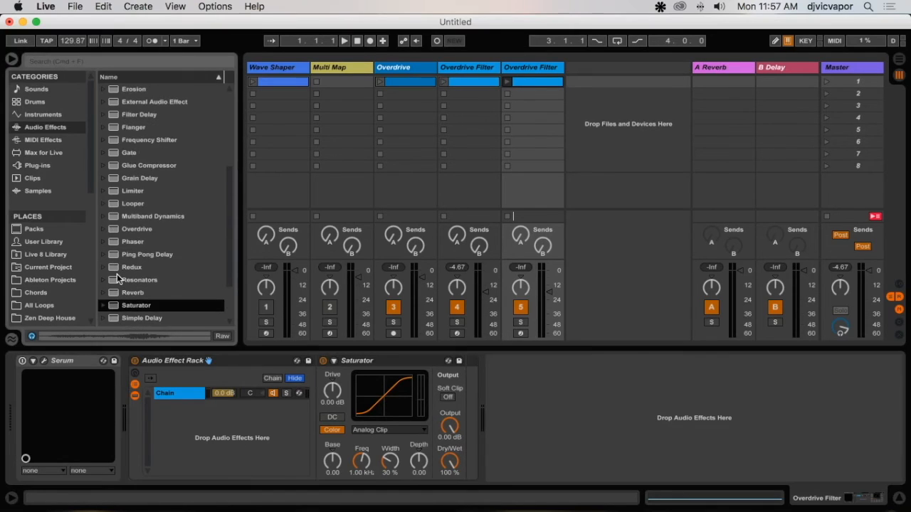
{"action": "scroll", "coordinate": [117, 274], "scroll_direction": "down", "scroll_amount": 5}
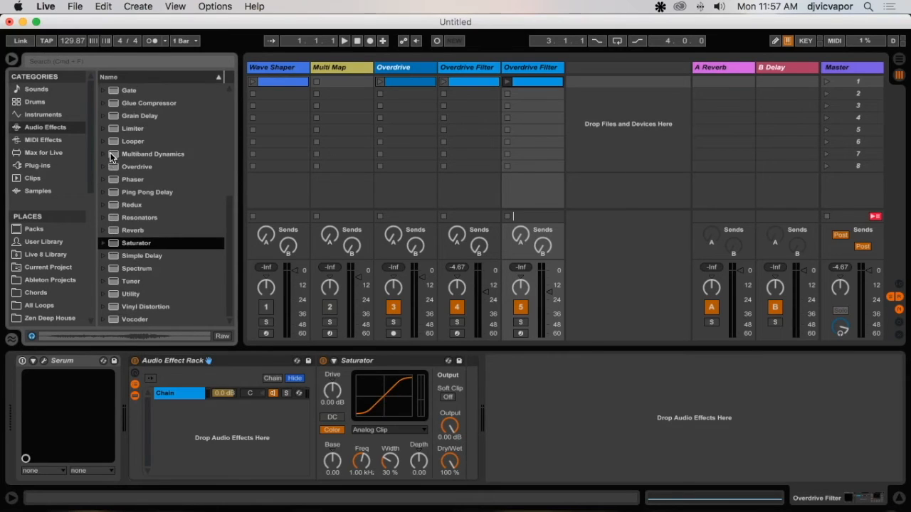
{"action": "left_click_drag", "start_coordinate": [110, 152], "coordinate": [315, 373]}
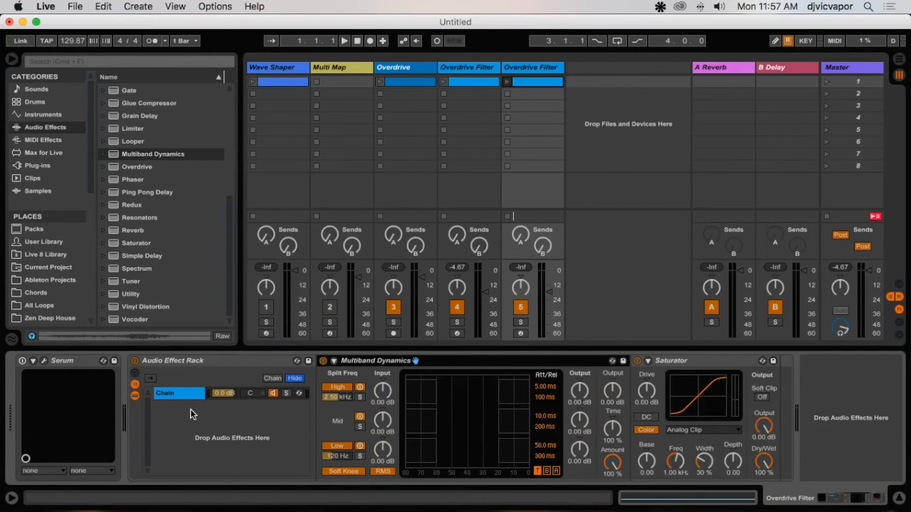
Duplicate the rack's chain twice to make three identical chains
{"action": "right_click", "coordinate": [181, 392]}
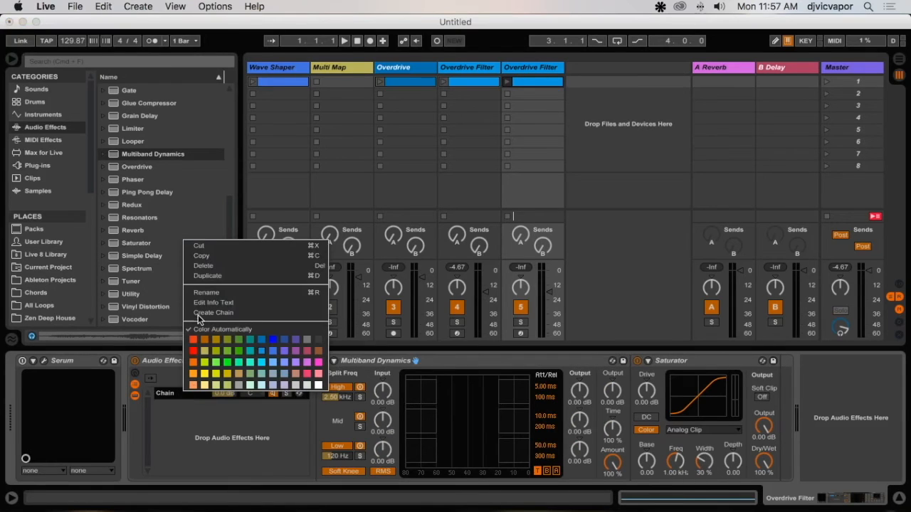
{"action": "left_click", "coordinate": [201, 277]}
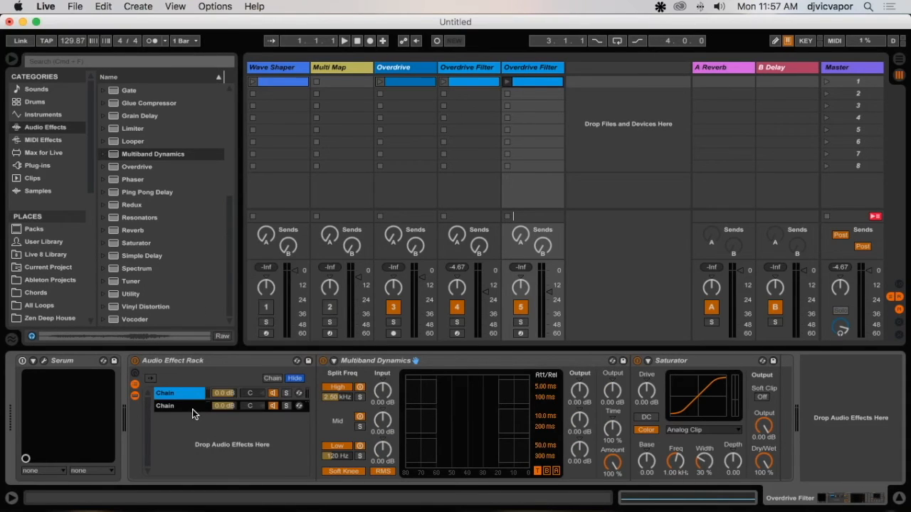
{"action": "right_click", "coordinate": [192, 409]}
{"action": "left_click", "coordinate": [205, 297]}
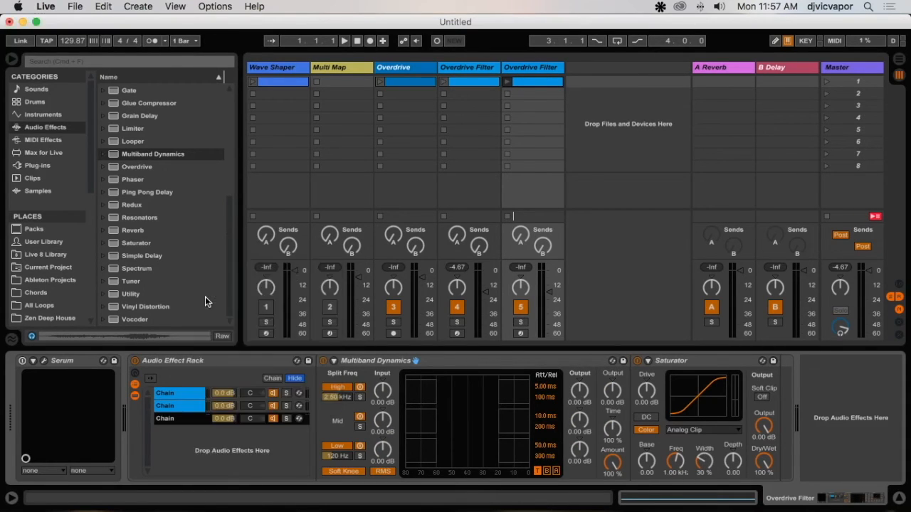
In the rack's first chain, replace Saturator with an Overdrive after Multiband Dynamics, and rename the chain High
{"action": "left_click", "coordinate": [189, 397]}
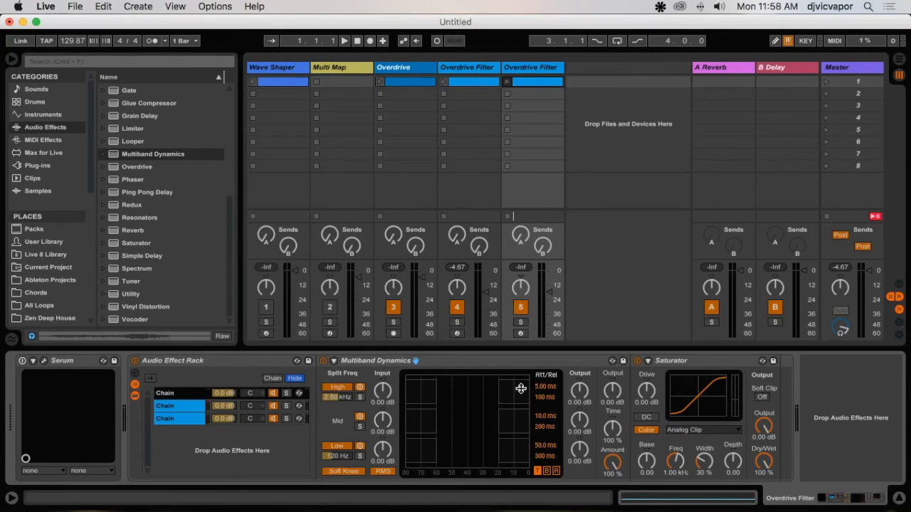
{"action": "left_click", "coordinate": [186, 407]}
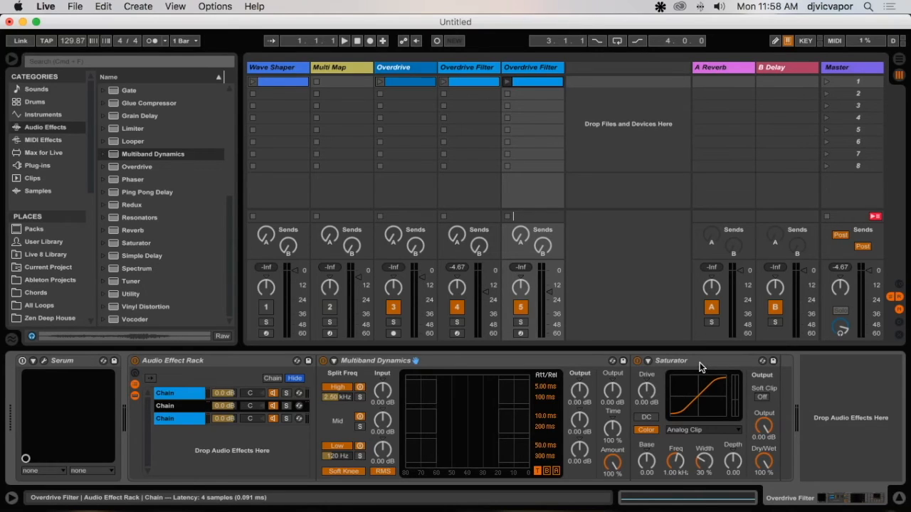
{"action": "left_click", "coordinate": [192, 393]}
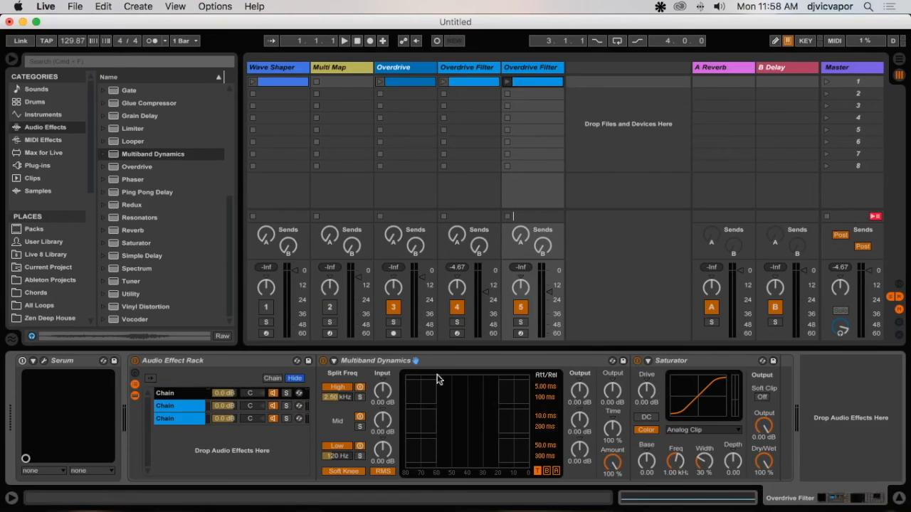
{"action": "left_click", "coordinate": [675, 362]}
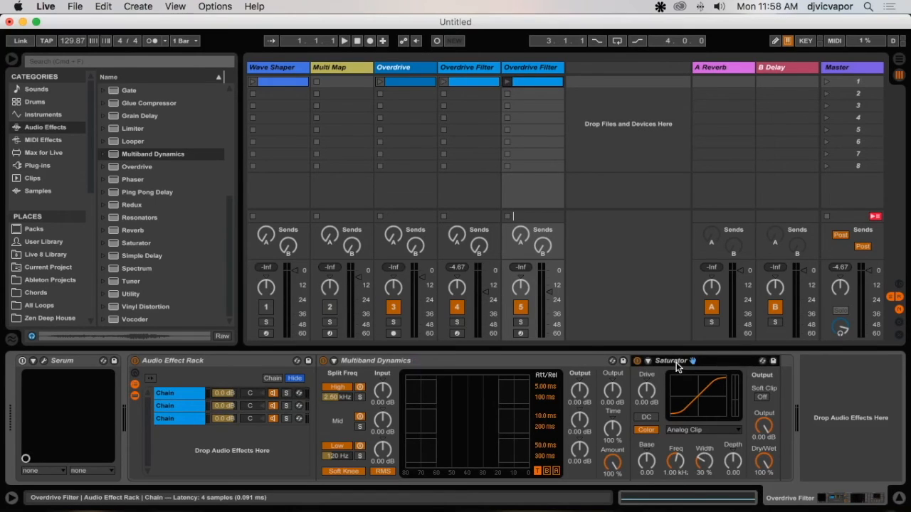
{"action": "key", "text": "Delete"}
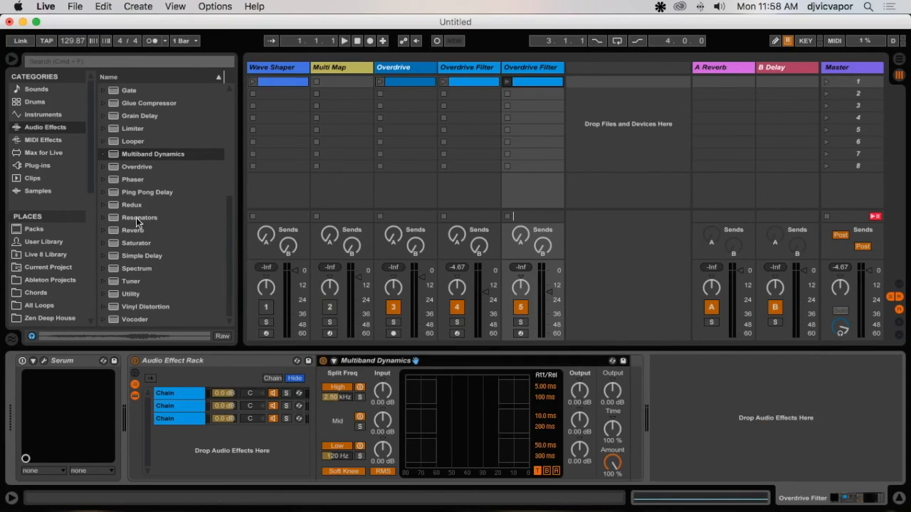
{"action": "left_click_drag", "start_coordinate": [118, 168], "coordinate": [618, 378]}
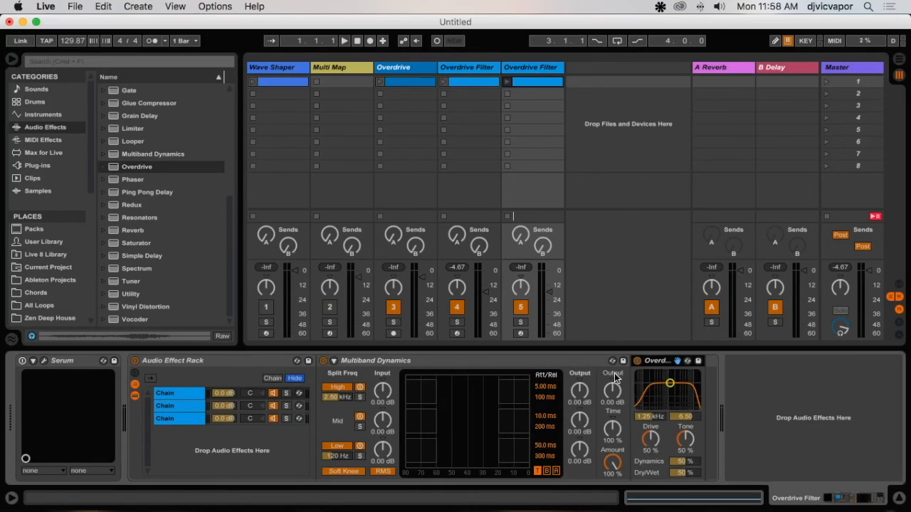
{"action": "left_click", "coordinate": [181, 393], "text": "super"}
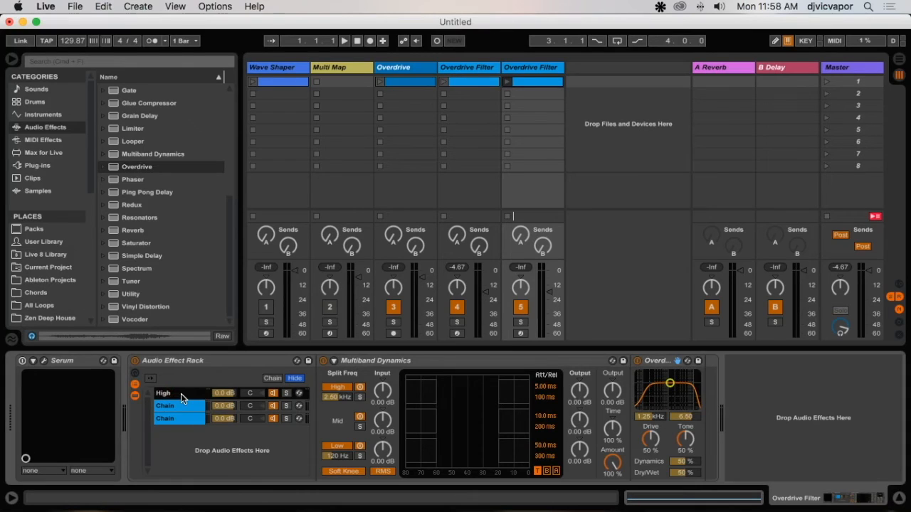
Rename the rack's second chain Mid and its third chain Low, and hide the browser
{"action": "left_click", "coordinate": [178, 406]}
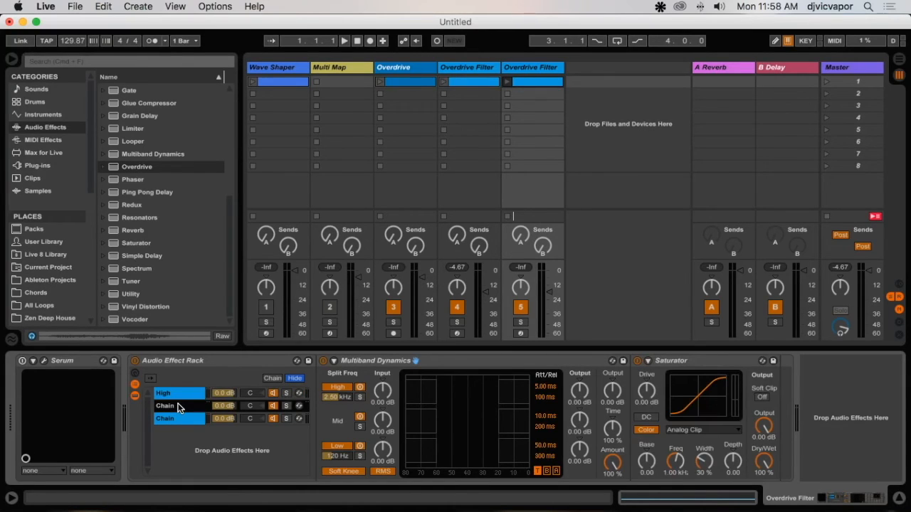
{"action": "key", "text": "super+r"}
{"action": "type", "text": "Mid"}
{"action": "key", "text": "Return"}
{"action": "left_click", "coordinate": [175, 421]}
{"action": "key", "text": "super+r"}
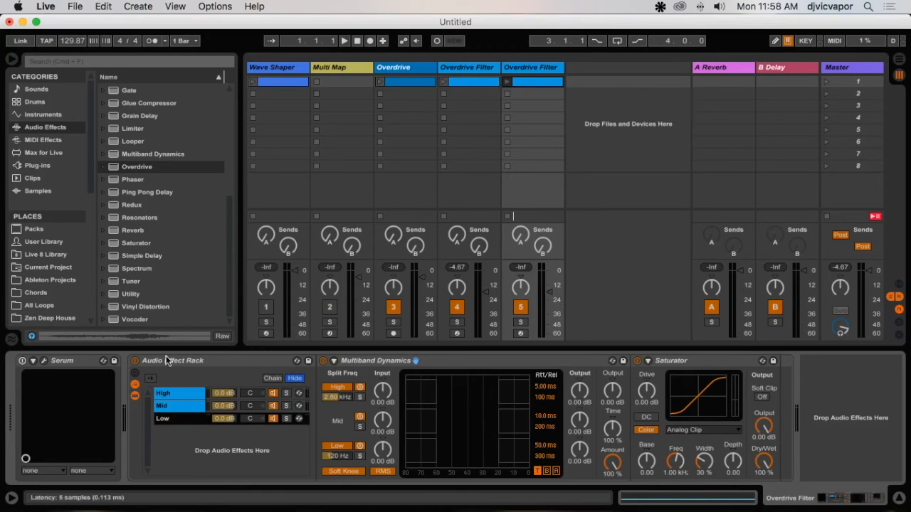
{"action": "left_click", "coordinate": [12, 59]}
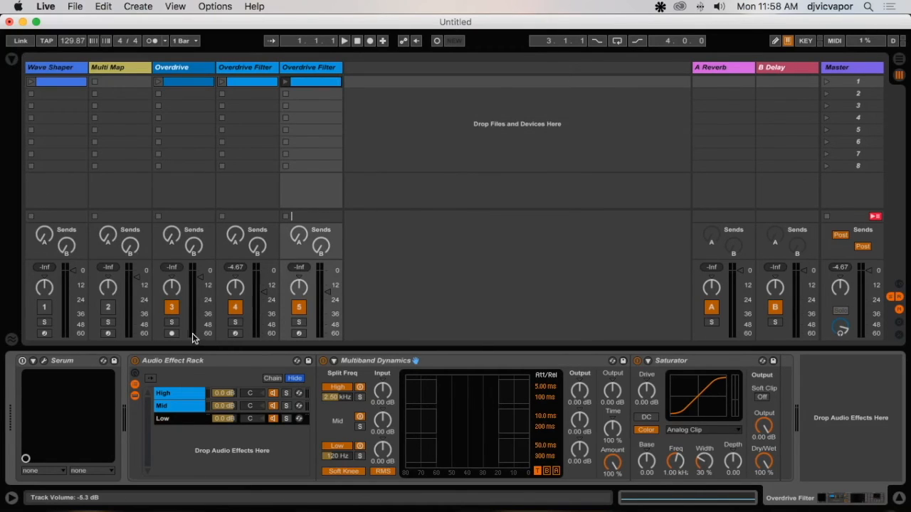
Solo the matching band in each chain's Multiband Dynamics: high in High, mid in Mid, low in Low
{"action": "left_click", "coordinate": [177, 418], "text": "shift"}
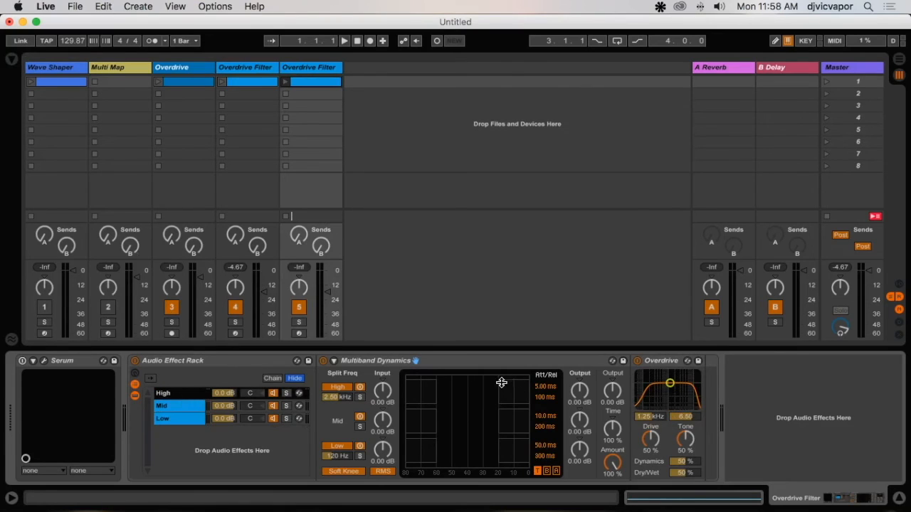
{"action": "left_click", "coordinate": [360, 398]}
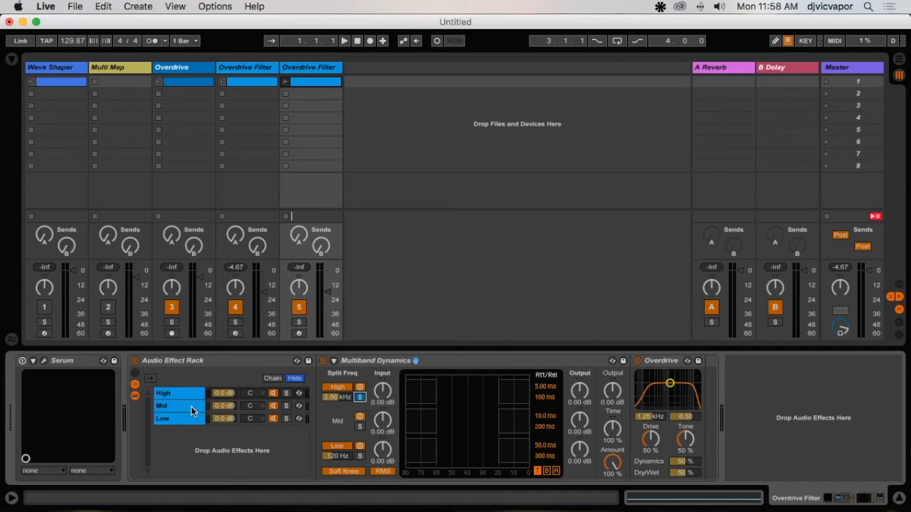
{"action": "left_click", "coordinate": [191, 407]}
{"action": "left_click", "coordinate": [359, 426]}
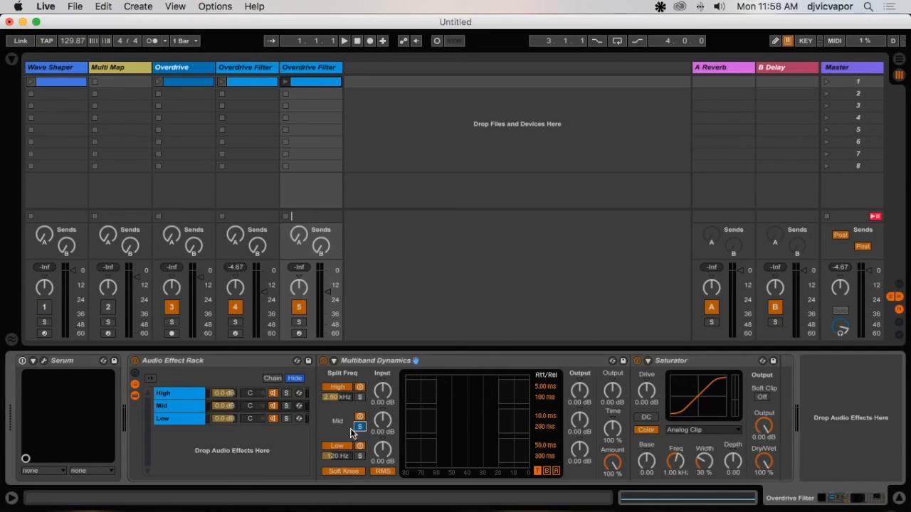
{"action": "left_click", "coordinate": [357, 427]}
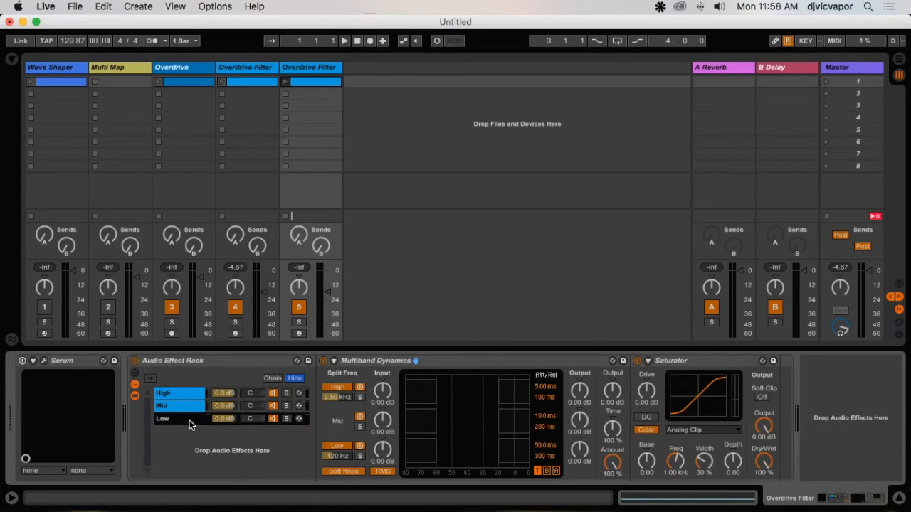
{"action": "left_click", "coordinate": [359, 428]}
{"action": "left_click", "coordinate": [360, 456]}
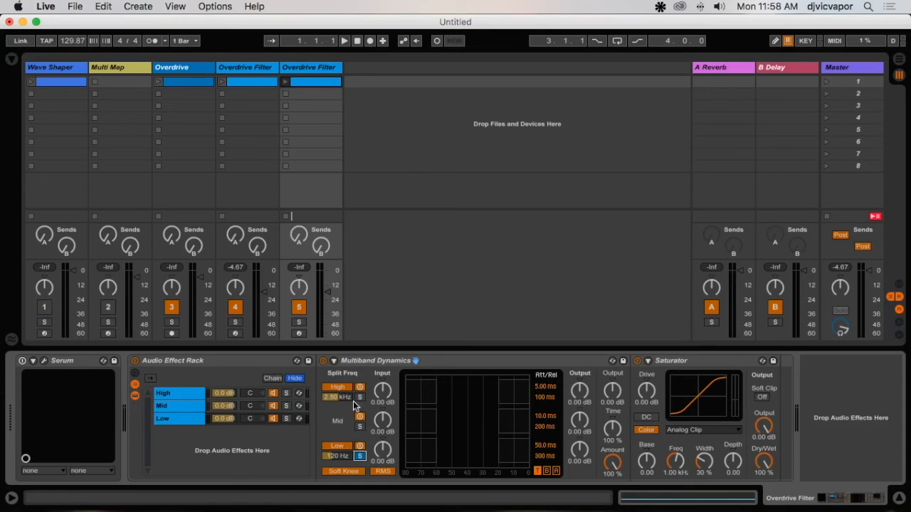
{"action": "left_click", "coordinate": [186, 393]}
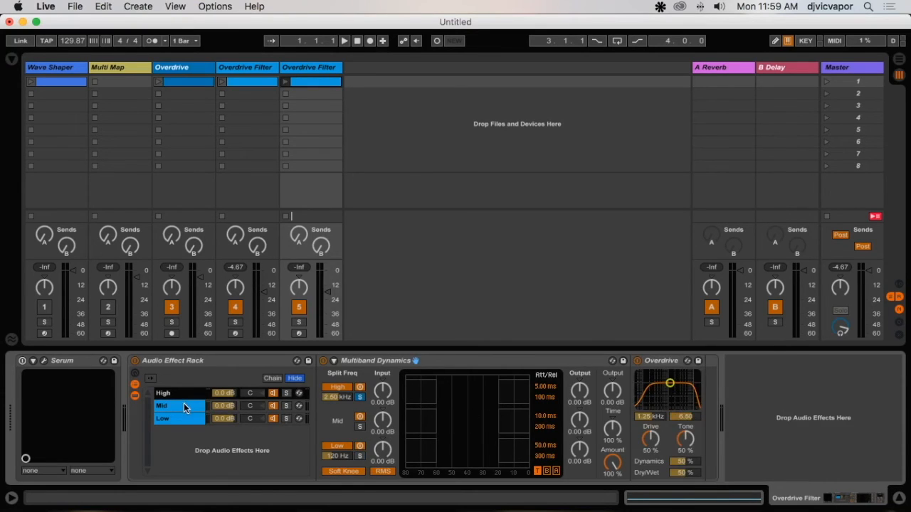
{"action": "left_click", "coordinate": [184, 406]}
{"action": "left_click", "coordinate": [181, 418]}
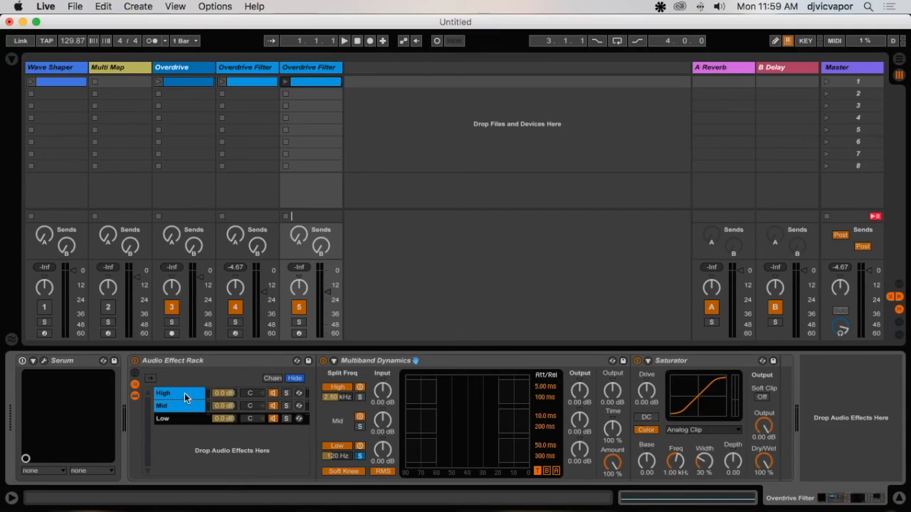
Switch Serum on and play track 5's clip with the High chain soloed and tracks 3 and 4 deactivated
{"action": "left_click", "coordinate": [184, 393]}
{"action": "left_click", "coordinate": [23, 360]}
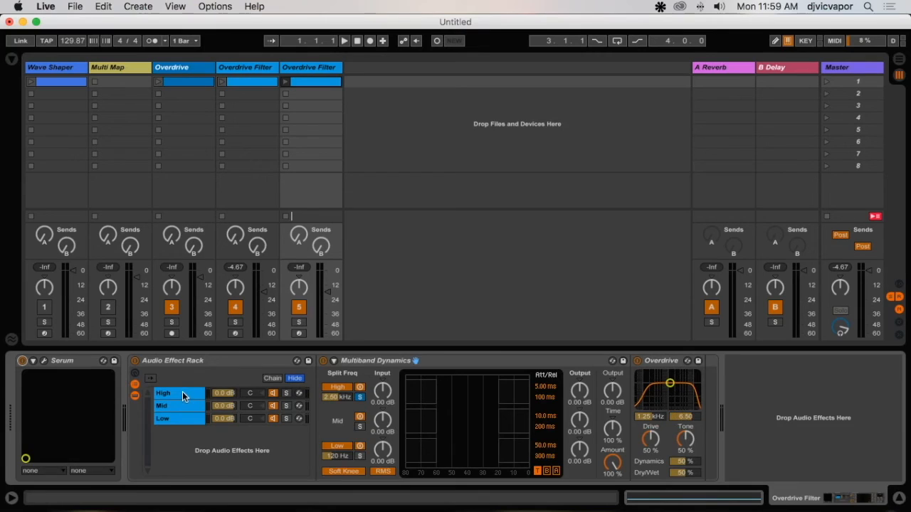
{"action": "left_click", "coordinate": [285, 393]}
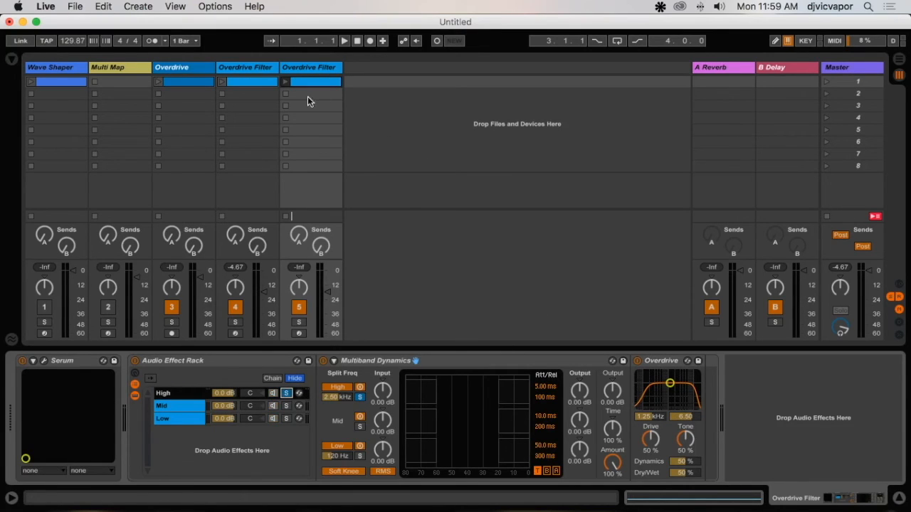
{"action": "left_click", "coordinate": [235, 308]}
{"action": "left_click", "coordinate": [171, 307]}
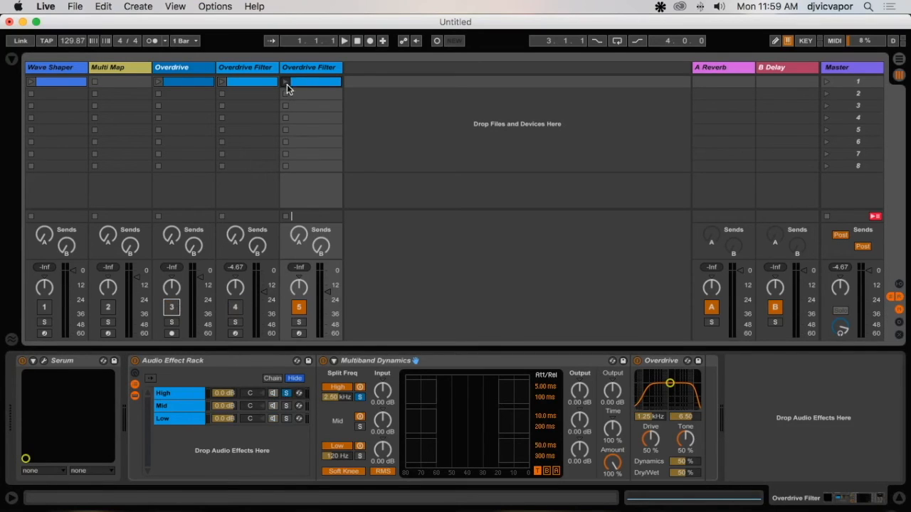
{"action": "left_click", "coordinate": [285, 82]}
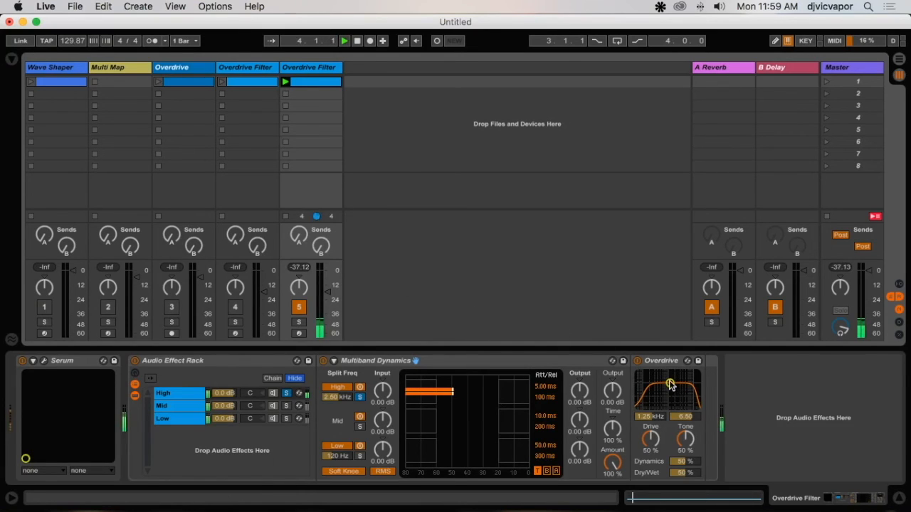
Set the Overdrive to 78% Drive, 10.0 kHz and 7.94 bandwidth, and the high band to 3.60 dB output and 1.40 dB input
{"action": "left_click_drag", "start_coordinate": [650, 439], "coordinate": [650, 420]}
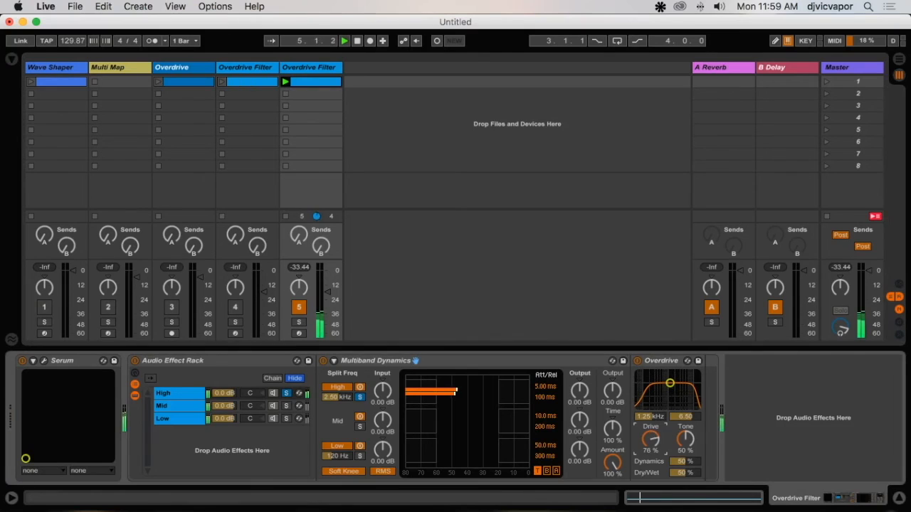
{"action": "left_click_drag", "start_coordinate": [670, 383], "coordinate": [690, 378]}
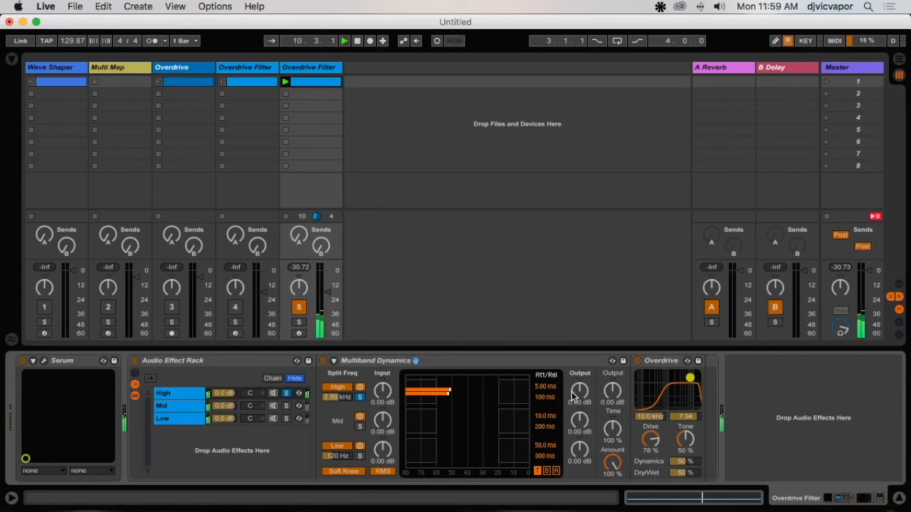
{"action": "left_click_drag", "start_coordinate": [577, 392], "coordinate": [576, 384]}
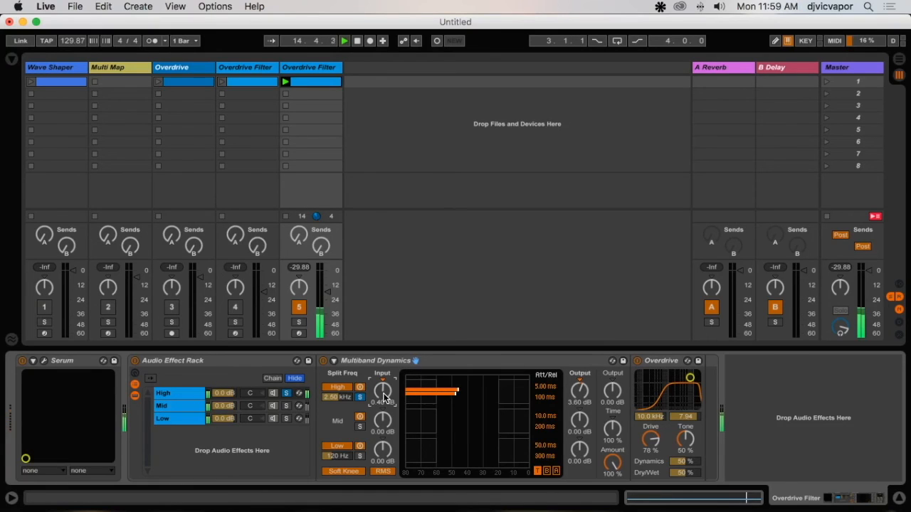
{"action": "left_click_drag", "start_coordinate": [383, 392], "coordinate": [383, 384]}
Set the Overdrive's Dynamics to 70%, Dry/Wet to 84% and Tone to 78%, and turn off the high band's solo
{"action": "left_click_drag", "start_coordinate": [684, 472], "coordinate": [685, 414]}
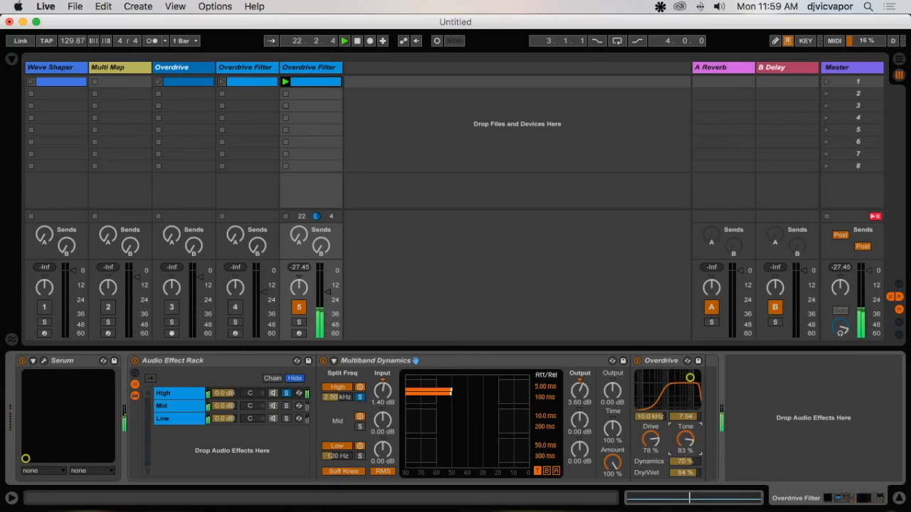
{"action": "left_click_drag", "start_coordinate": [679, 445], "coordinate": [679, 449]}
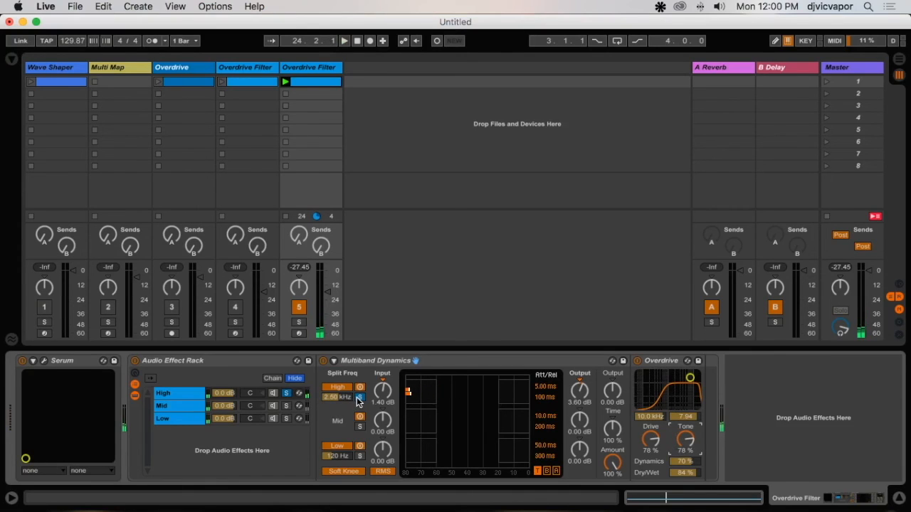
{"action": "left_click", "coordinate": [360, 397]}
{"action": "left_click", "coordinate": [360, 397]}
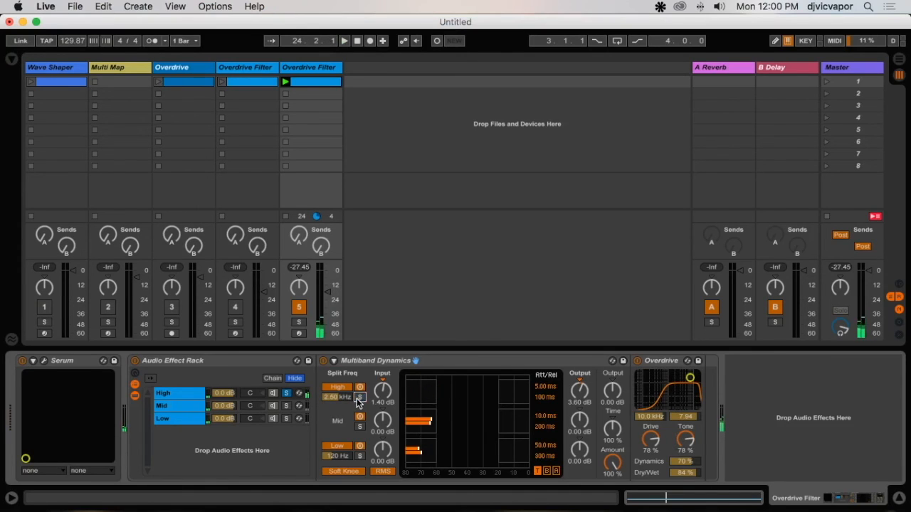
Play with the Mid chain soloed, setting its mid band to 3.40 dB input and 2.80 dB output and the Saturator's Drive to 9.71 dB
{"action": "left_click", "coordinate": [286, 406]}
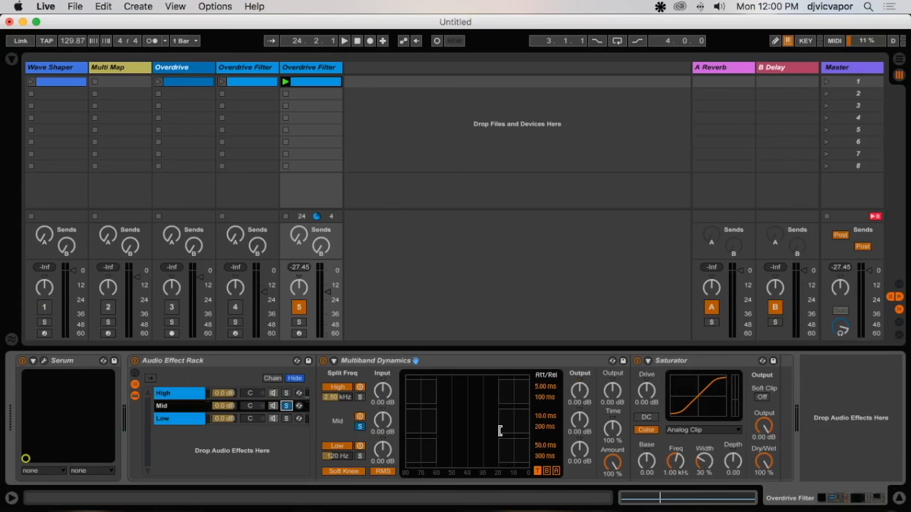
{"action": "key", "text": "space"}
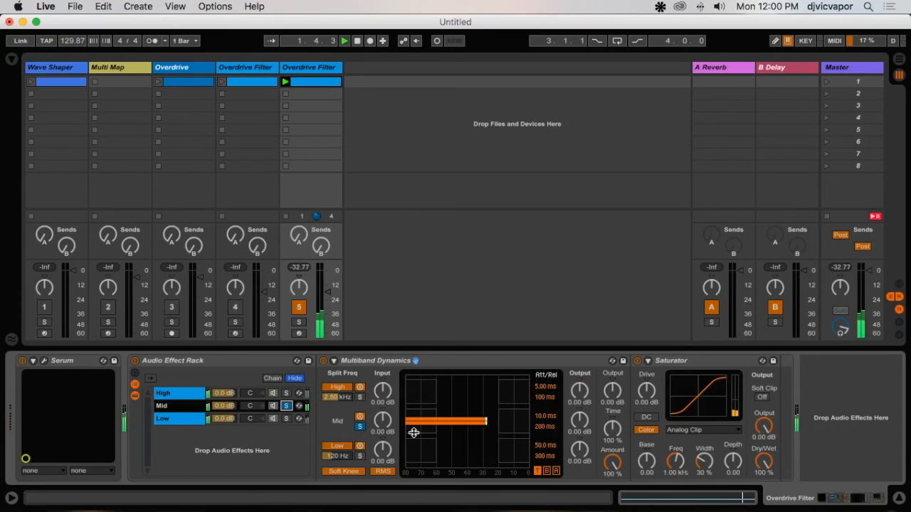
{"action": "left_click_drag", "start_coordinate": [382, 419], "coordinate": [382, 413]}
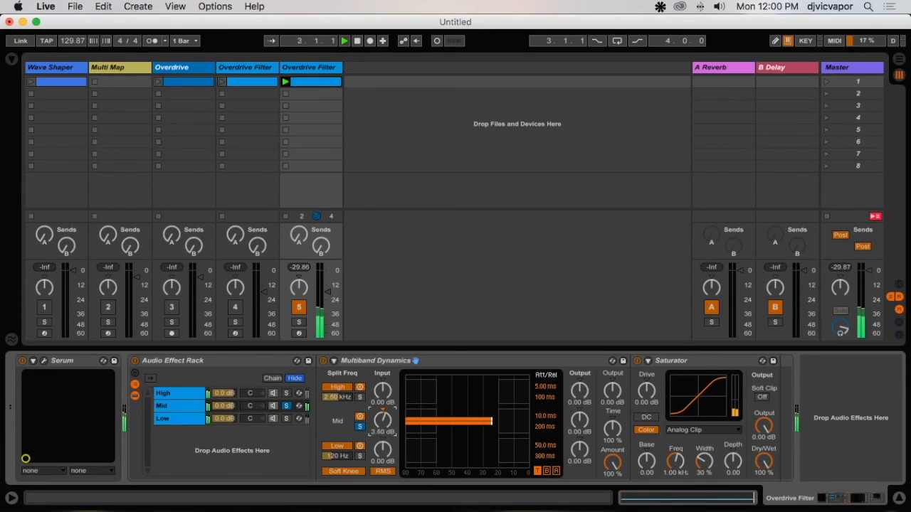
{"action": "left_click_drag", "start_coordinate": [580, 420], "coordinate": [580, 429]}
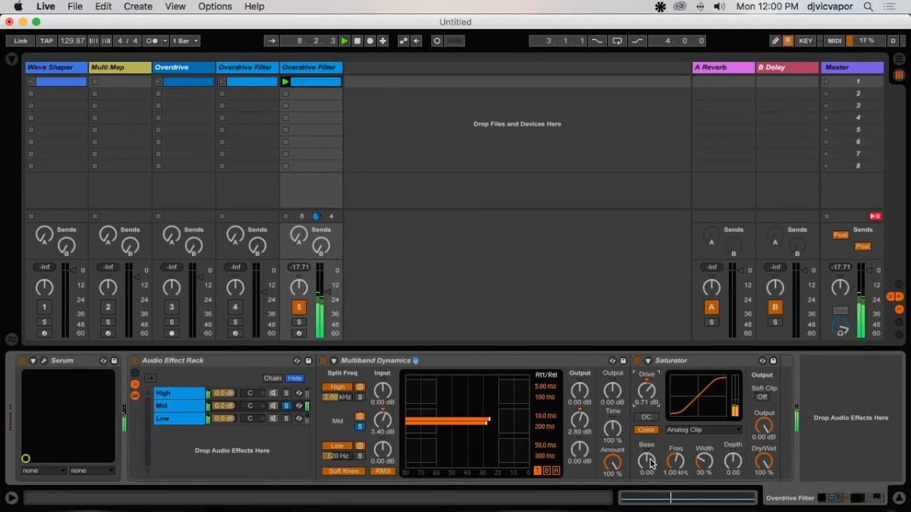
Set the Saturator's Base to -10.9, Freq to 329 Hz, Width to 63% and Depth to 8.00, and choose the Waveshaper curve
{"action": "left_click_drag", "start_coordinate": [647, 460], "coordinate": [733, 460]}
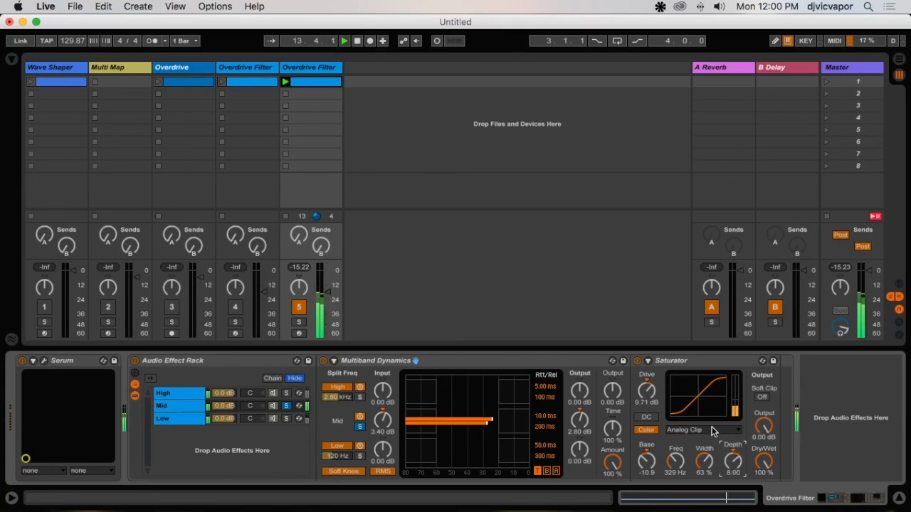
{"action": "left_click", "coordinate": [713, 432]}
{"action": "left_click", "coordinate": [708, 502]}
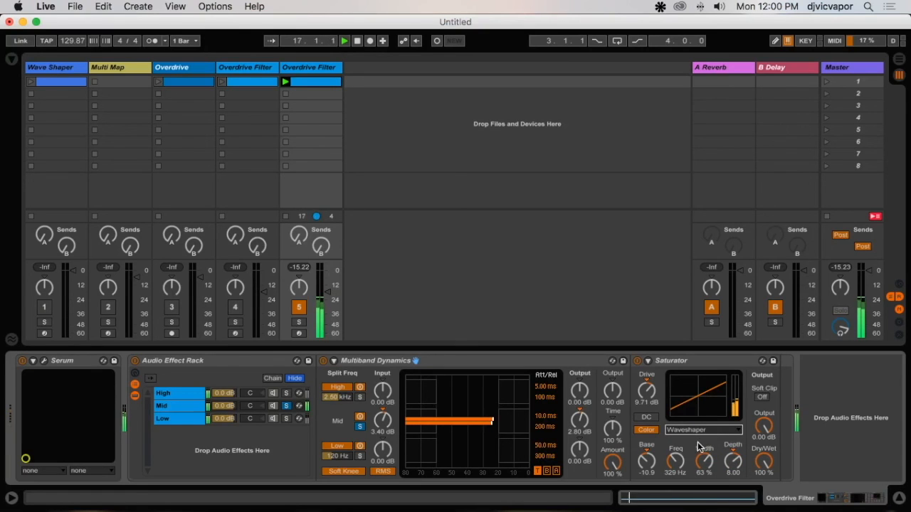
Show the Waveshaper controls and set Curve to 45.3%, Depth to 43.8% and Drive to 56.2%
{"action": "left_click", "coordinate": [648, 360]}
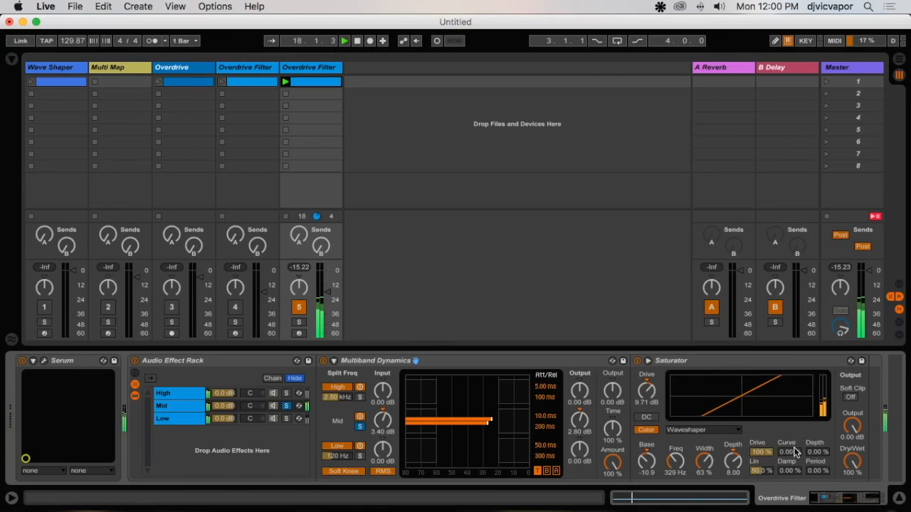
{"action": "left_click_drag", "start_coordinate": [793, 457], "coordinate": [794, 418]}
{"action": "left_click_drag", "start_coordinate": [818, 455], "coordinate": [818, 451]}
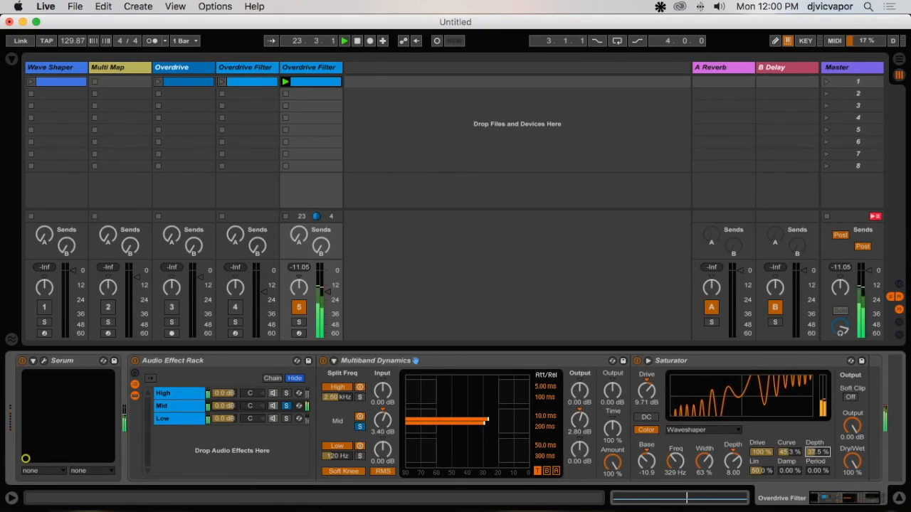
{"action": "mouse_move", "coordinate": [761, 452]}
{"action": "left_mouse_down"}
{"action": "mouse_move", "coordinate": [762, 481]}
{"action": "mouse_move", "coordinate": [761, 452]}
{"action": "left_mouse_up"}
Set the Saturator's color Width to 60%, Freq to 447 Hz and Base to -15.4
{"action": "mouse_move", "coordinate": [703, 461]}
{"action": "left_mouse_down"}
{"action": "mouse_move", "coordinate": [703, 448]}
{"action": "mouse_move", "coordinate": [703, 457]}
{"action": "left_mouse_up"}
{"action": "mouse_move", "coordinate": [675, 461]}
{"action": "left_mouse_down"}
{"action": "mouse_move", "coordinate": [675, 445]}
{"action": "mouse_move", "coordinate": [675, 458]}
{"action": "left_mouse_up"}
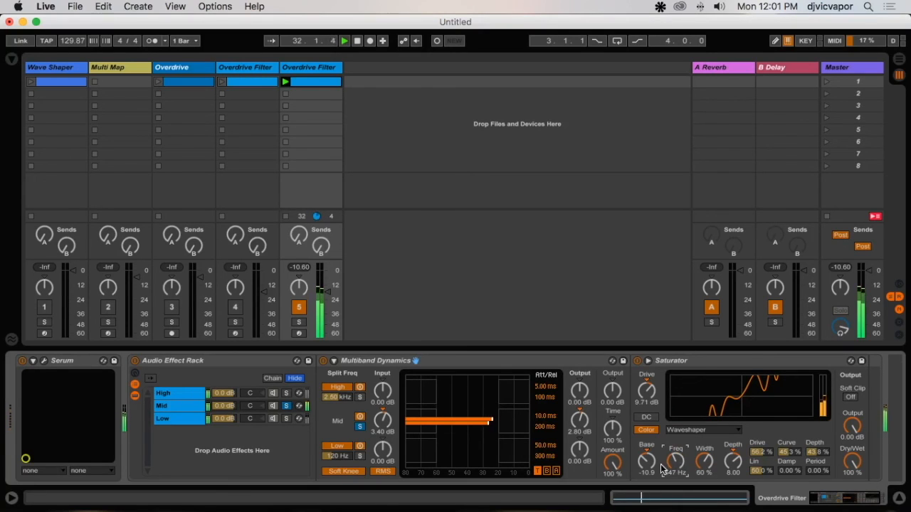
{"action": "mouse_move", "coordinate": [646, 461]}
{"action": "left_mouse_down"}
{"action": "mouse_move", "coordinate": [646, 449]}
{"action": "mouse_move", "coordinate": [646, 461]}
{"action": "left_mouse_up"}
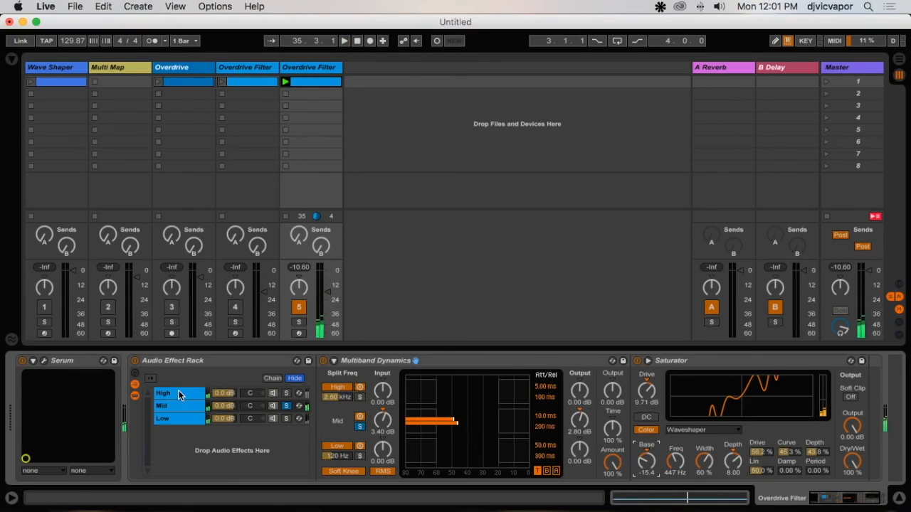
Unsolo the Mid chain, restart track 5's clip, and turn off the mid band's solo in Multiband Dynamics
{"action": "left_click", "coordinate": [287, 406]}
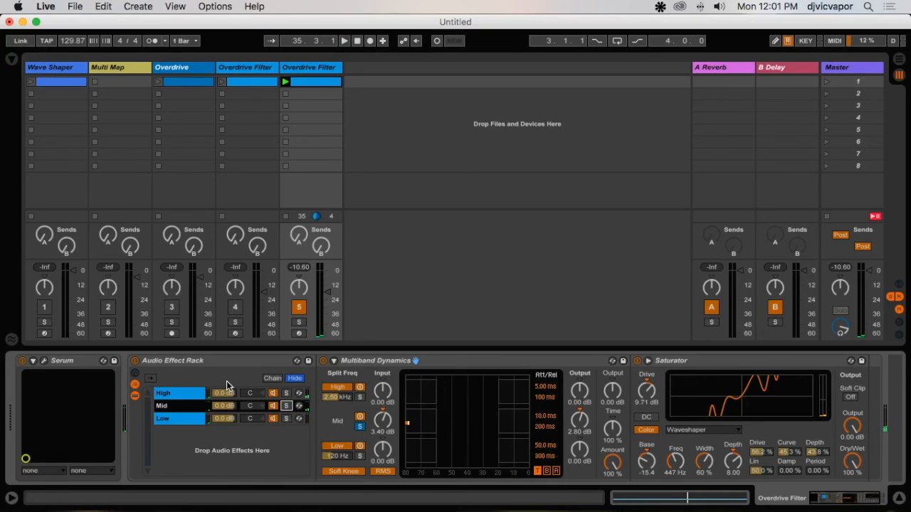
{"action": "left_click", "coordinate": [286, 81]}
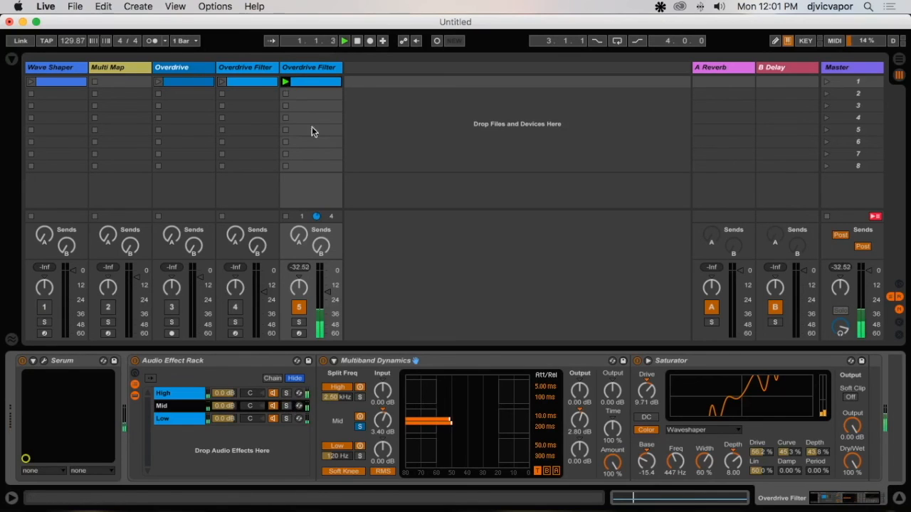
{"action": "left_click", "coordinate": [359, 427]}
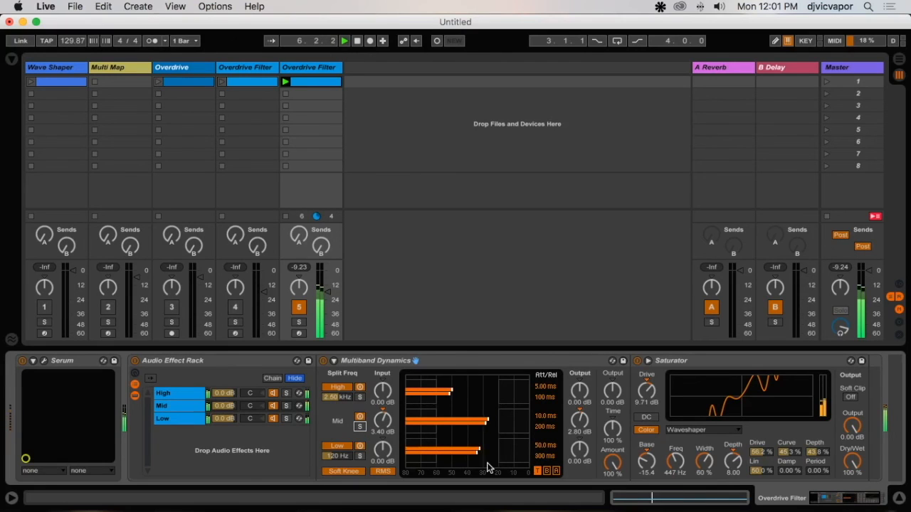
Set the Waveshaper's Curve to 54.7% and switch off the Audio Effect Rack to compare with the dry sound
{"action": "left_click_drag", "start_coordinate": [777, 459], "coordinate": [777, 440]}
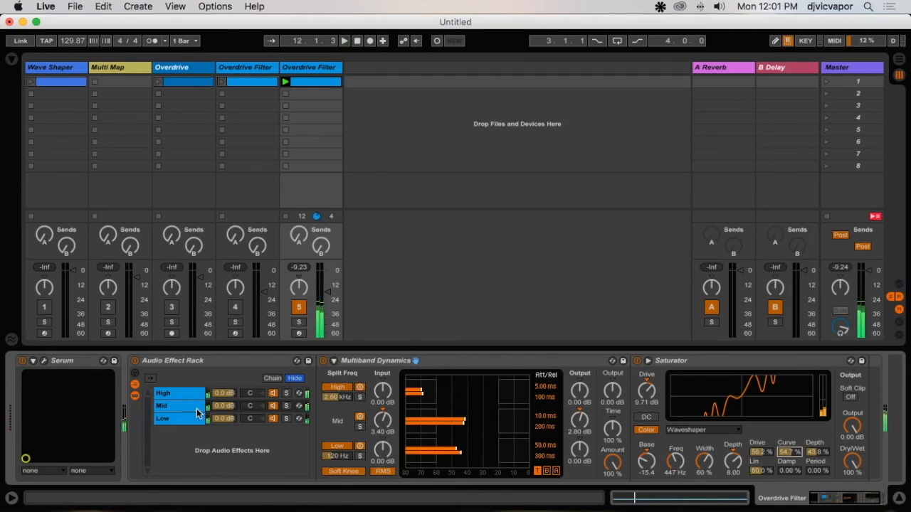
{"action": "left_click", "coordinate": [136, 361]}
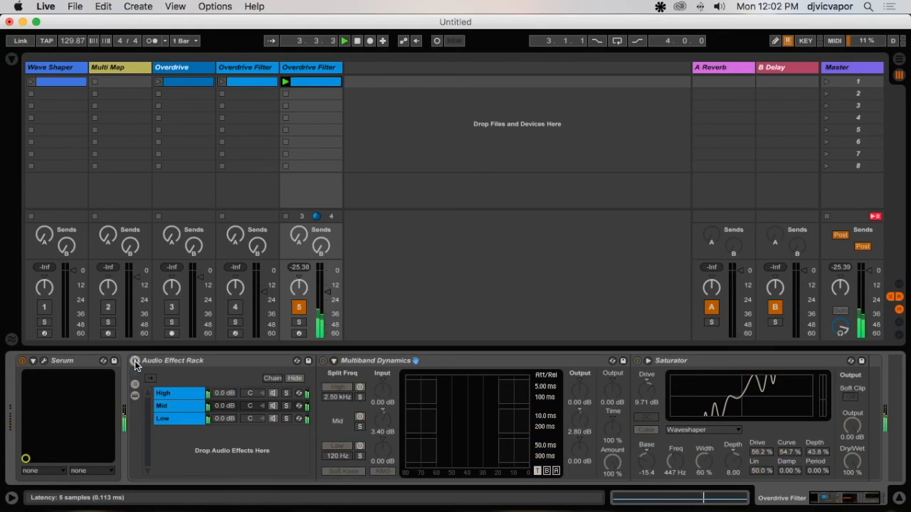
Raise track 5's volume to -6.0 dB, switch the Audio Effect Rack back on, and lower the track volume to -9.7 dB
{"action": "left_click_drag", "start_coordinate": [326, 292], "coordinate": [327, 278]}
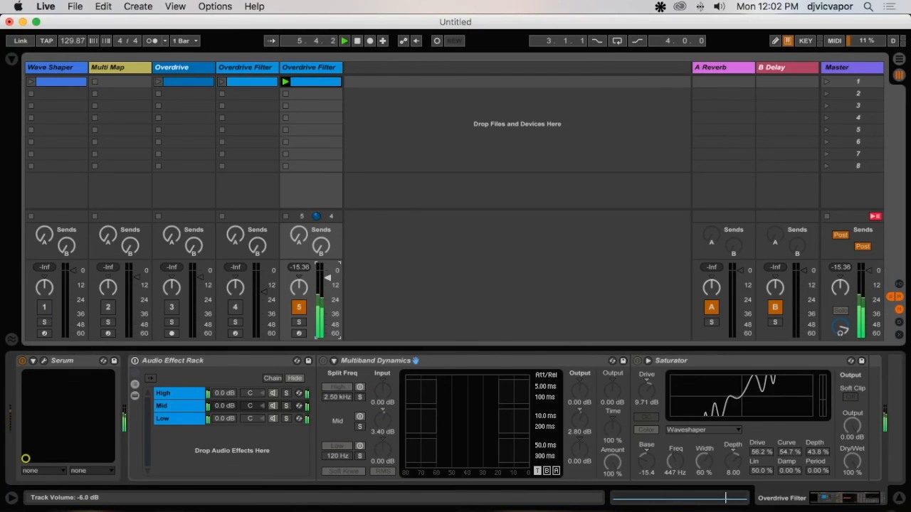
{"action": "left_click", "coordinate": [134, 361]}
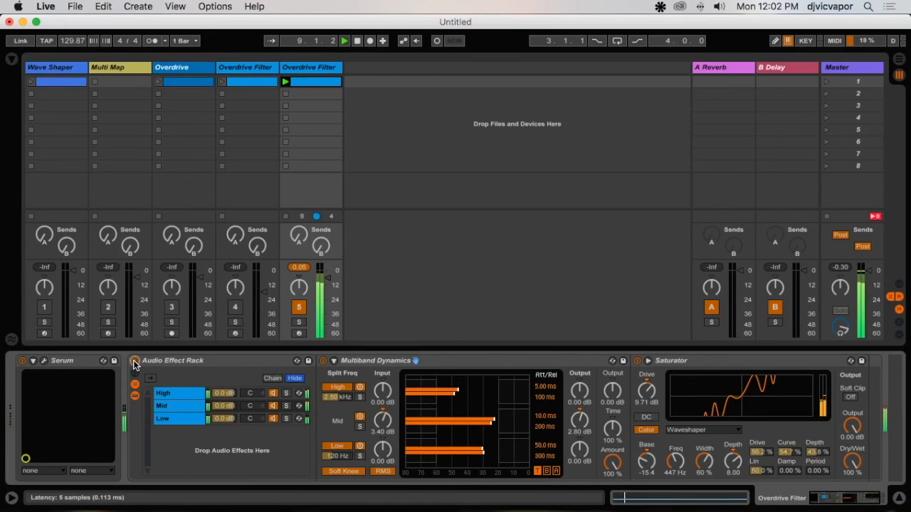
{"action": "left_click_drag", "start_coordinate": [327, 279], "coordinate": [327, 282]}
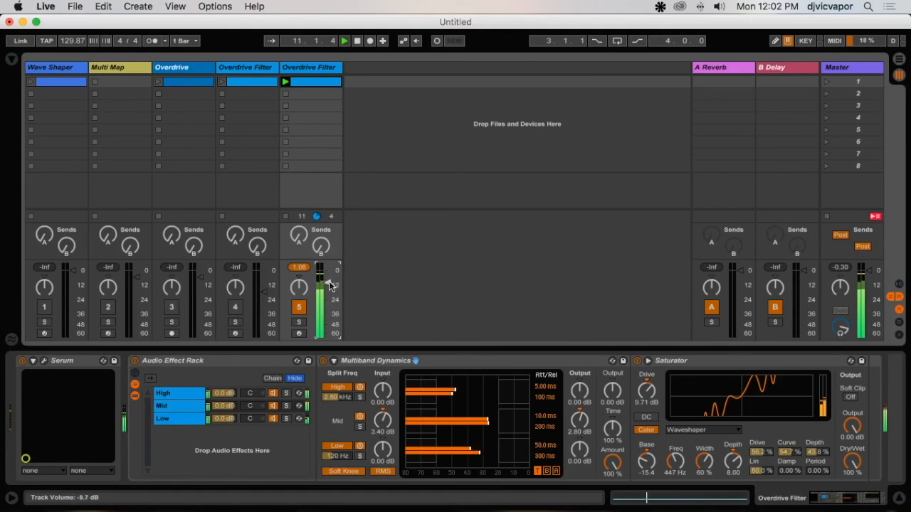
Set the Waveshaper's Curve to 67.2%, enable the Saturator's Soft Clip, and set Multiband Dynamics' mid-band input gain to 0.40 dB
{"action": "left_click_drag", "start_coordinate": [782, 452], "coordinate": [787, 426]}
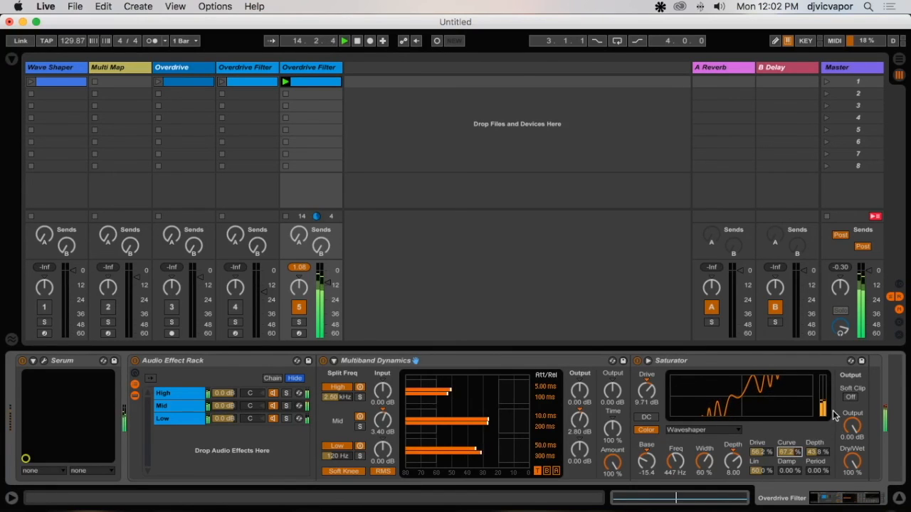
{"action": "left_click", "coordinate": [850, 397]}
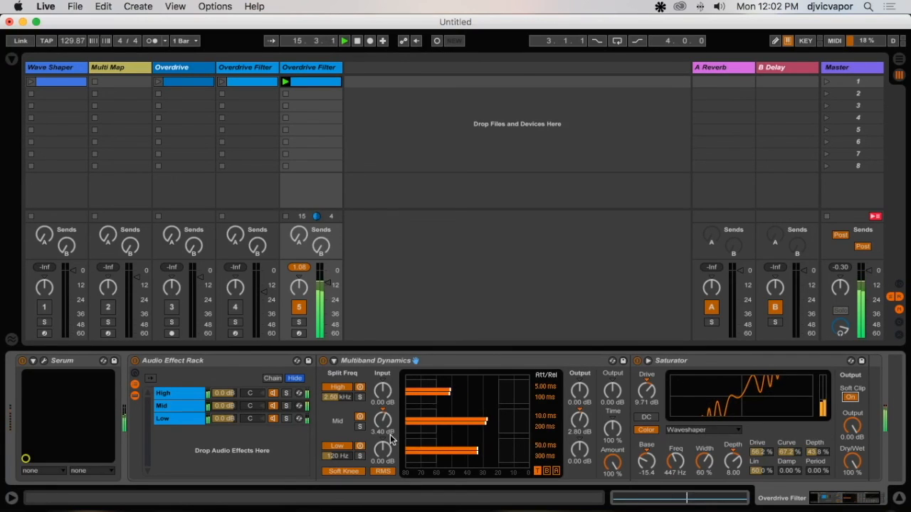
{"action": "left_click_drag", "start_coordinate": [384, 424], "coordinate": [384, 428]}
{"action": "left_click_drag", "start_coordinate": [383, 420], "coordinate": [387, 423]}
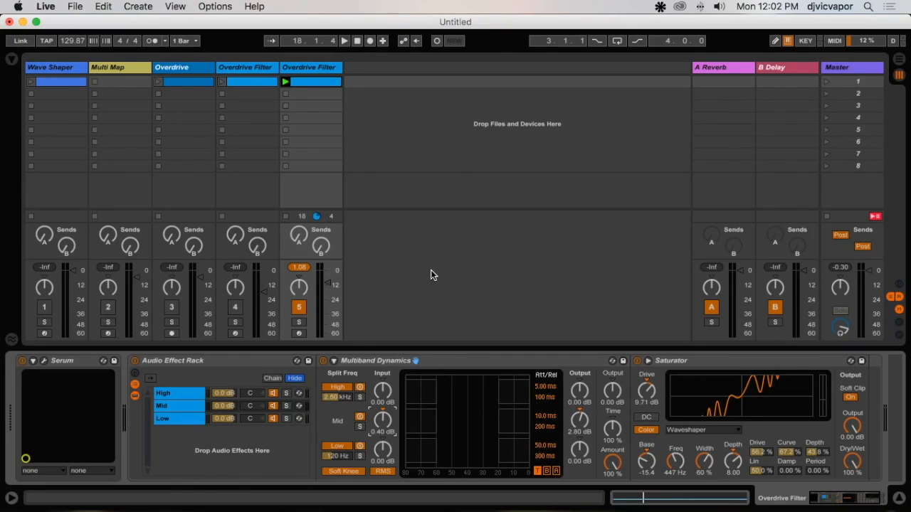
Switch to OBS and stop the screen recording
{"action": "key", "text": "ctrl+Up"}
{"action": "left_click", "coordinate": [270, 209]}
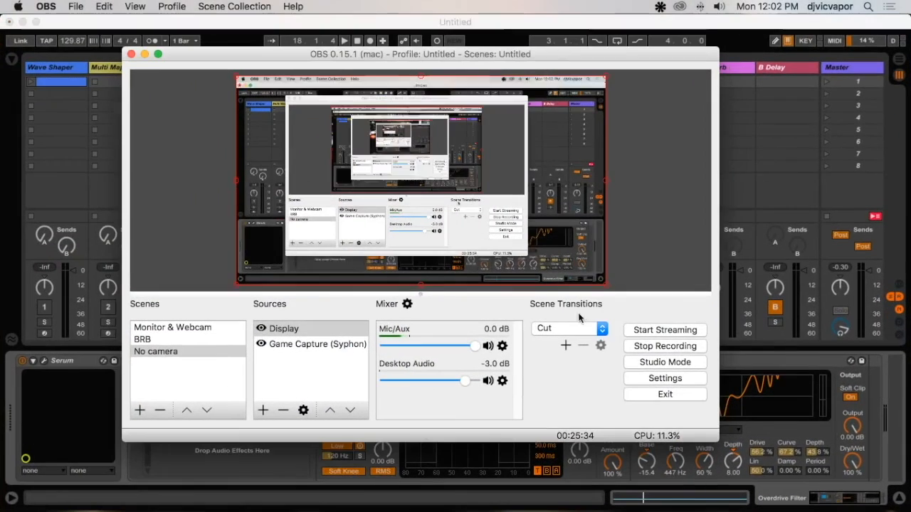
{"action": "left_click", "coordinate": [689, 345]}
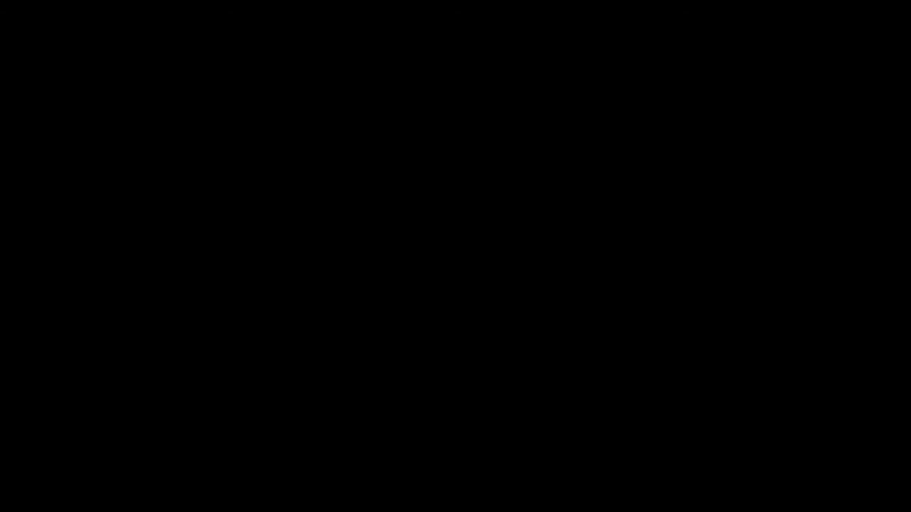